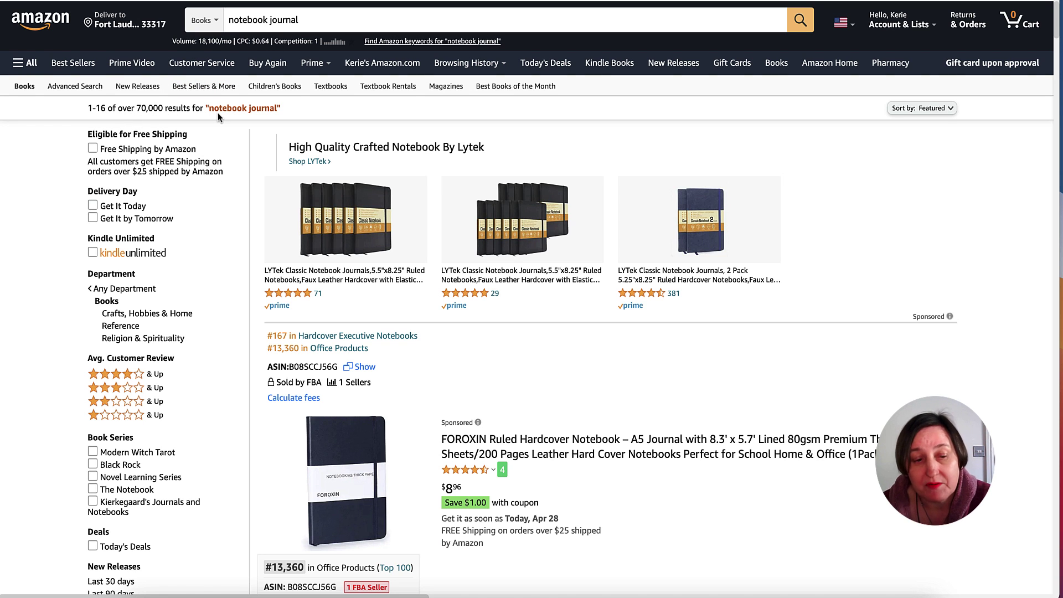
Examine the "notebook journal" results and the product details of the best seller "Always Remember You are Braver than you believe"
scroll(370, 119, "down", 2)
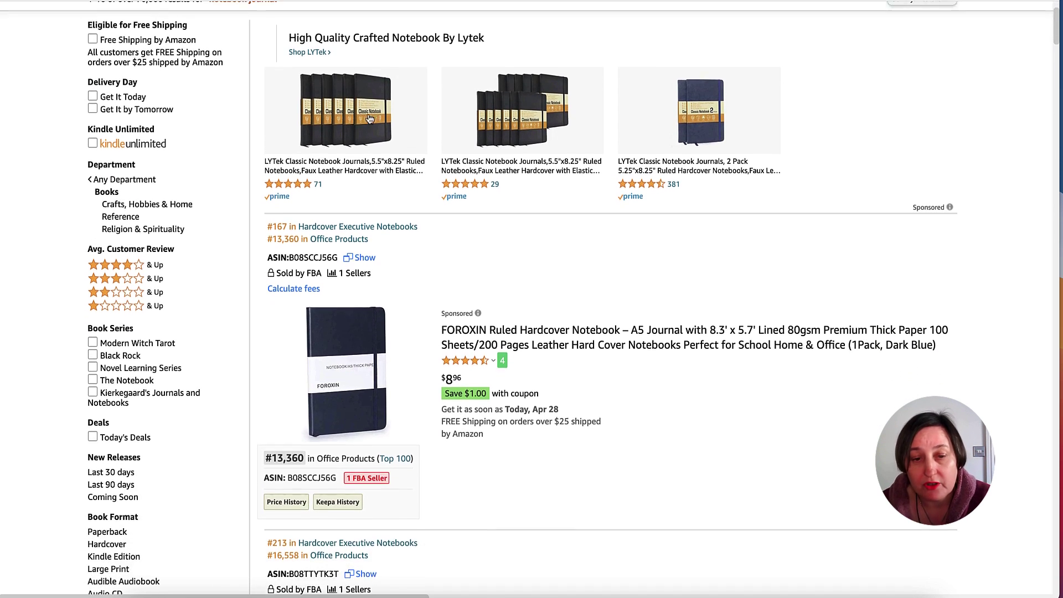
scroll(369, 119, "down", 7)
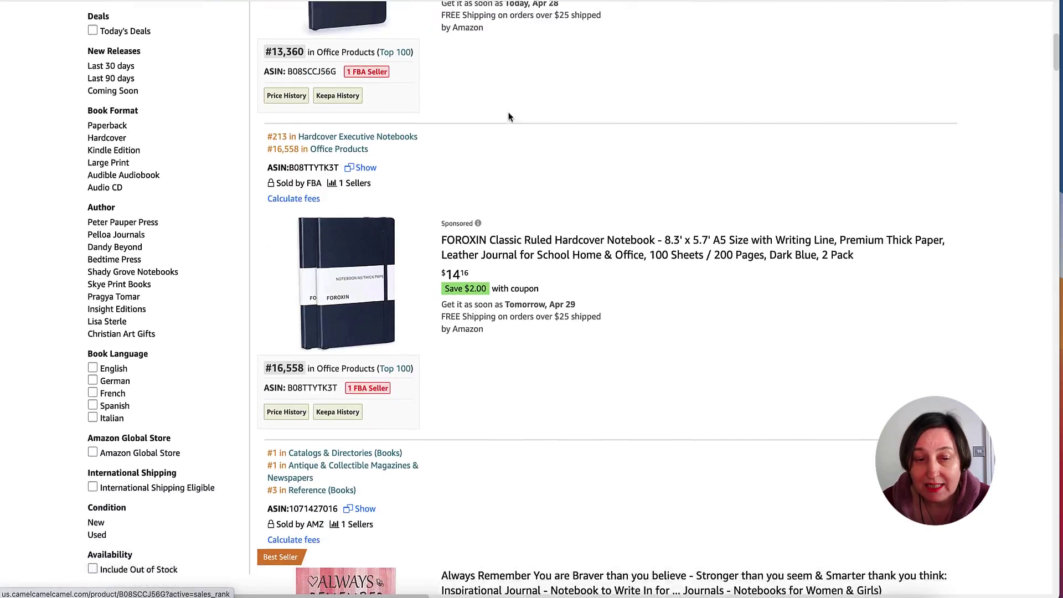
scroll(510, 116, "down", 9)
mouse_move(347, 179)
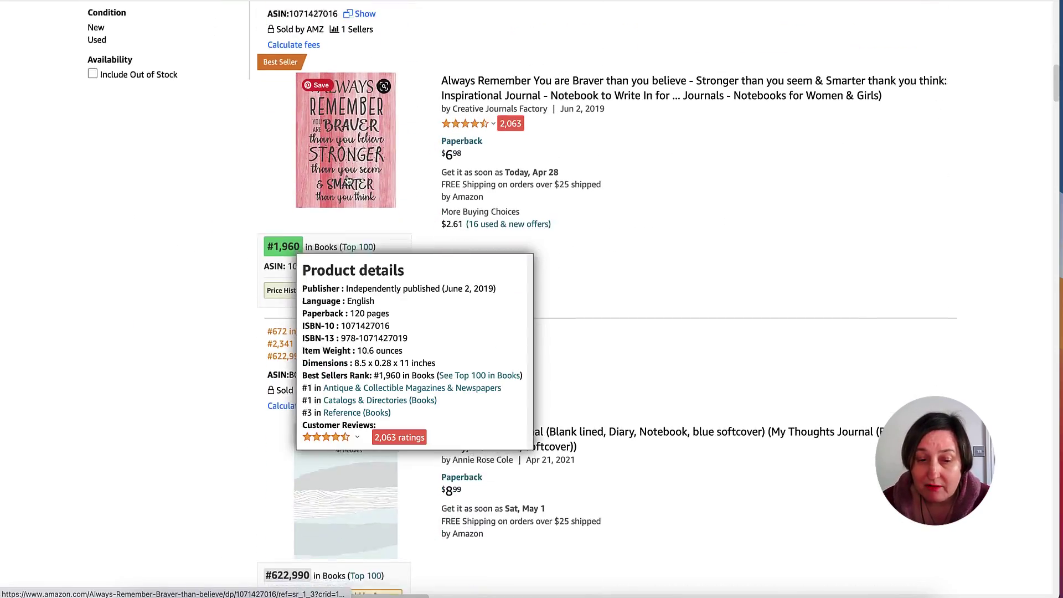
scroll(347, 180, "down", 1)
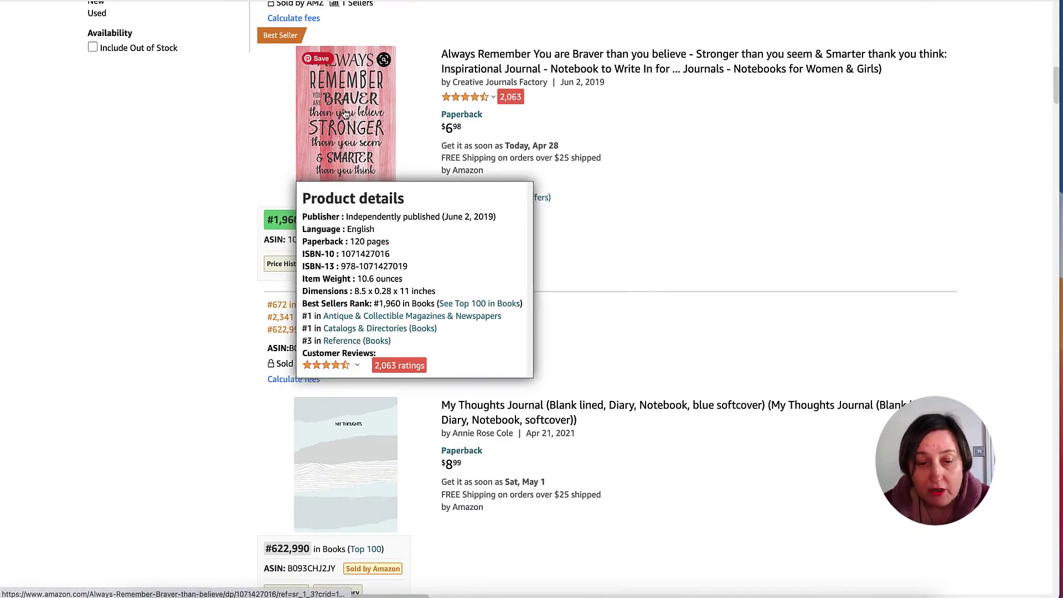
scroll(345, 113, "down", 2)
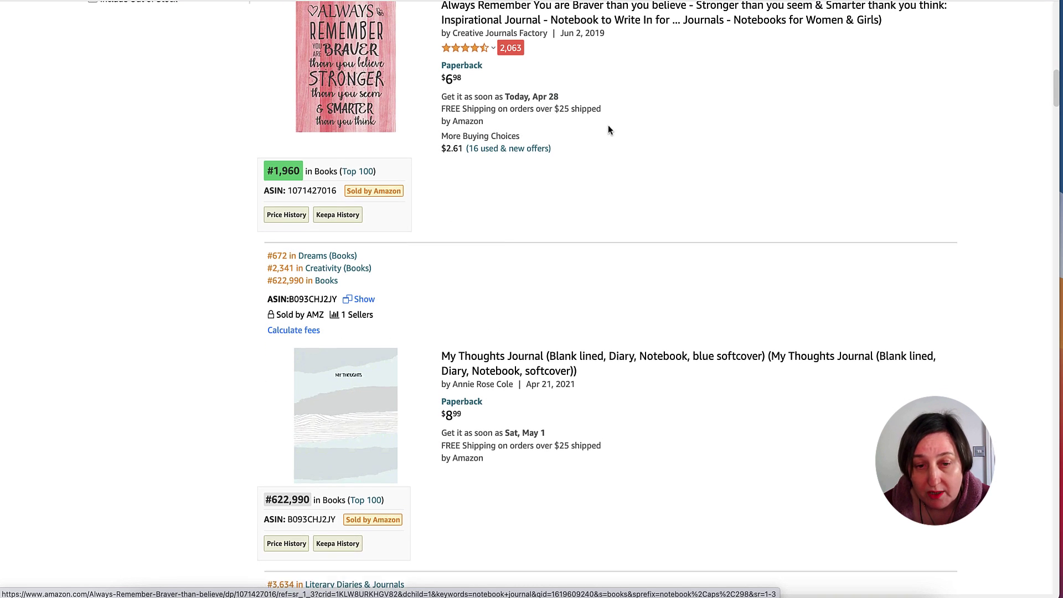
mouse_move(373, 59)
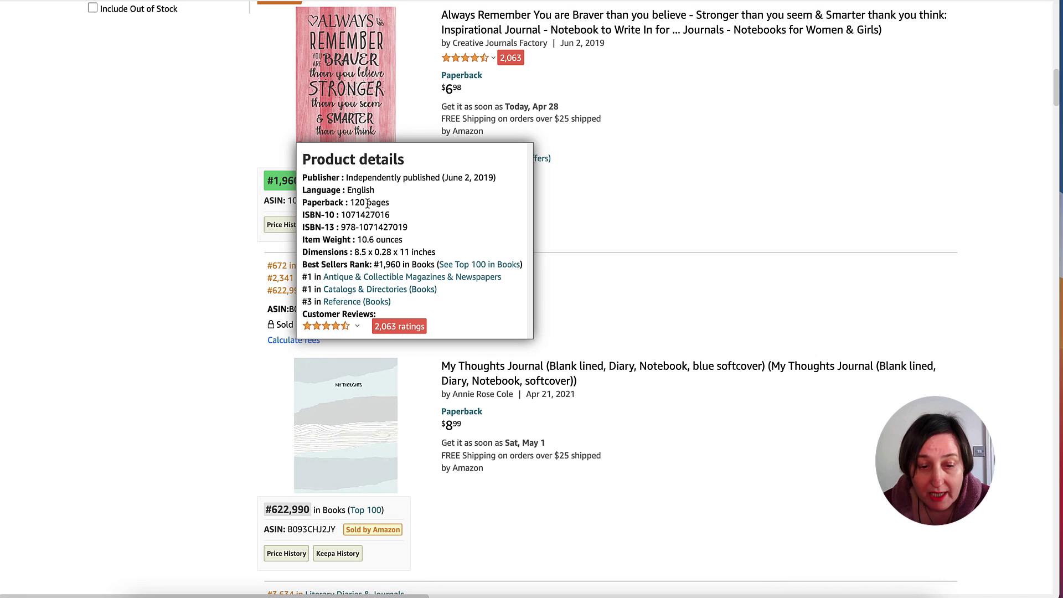
scroll(571, 209, "down", 5)
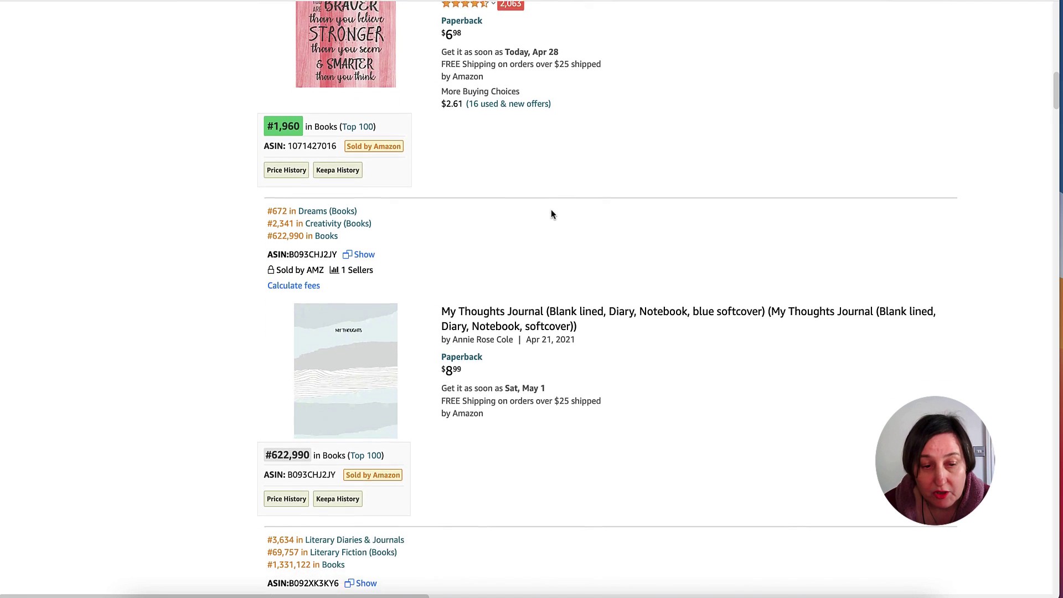
scroll(283, 100, "up", 6)
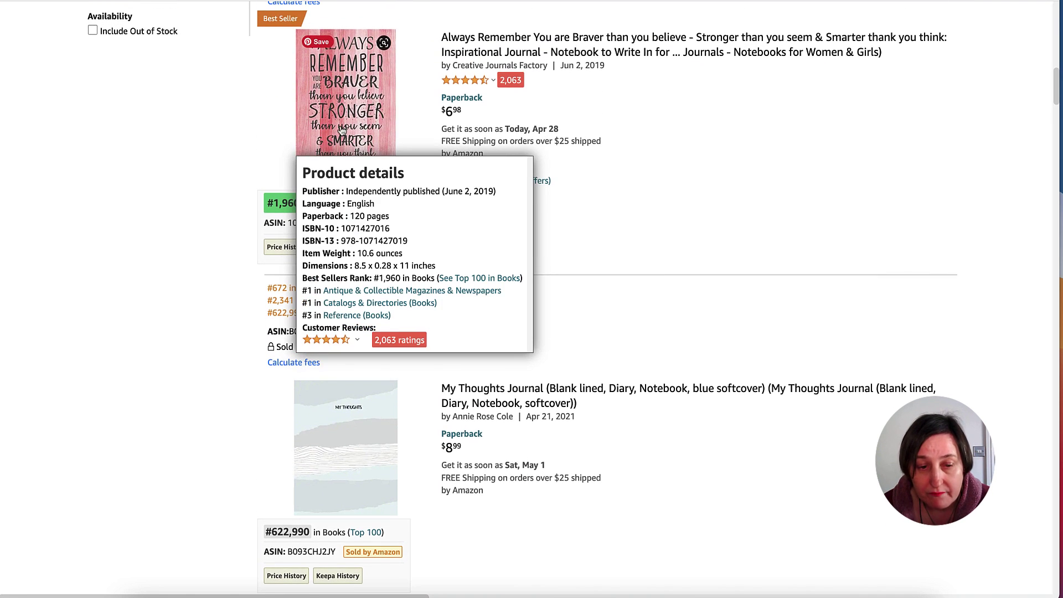
scroll(405, 130, "up", 2)
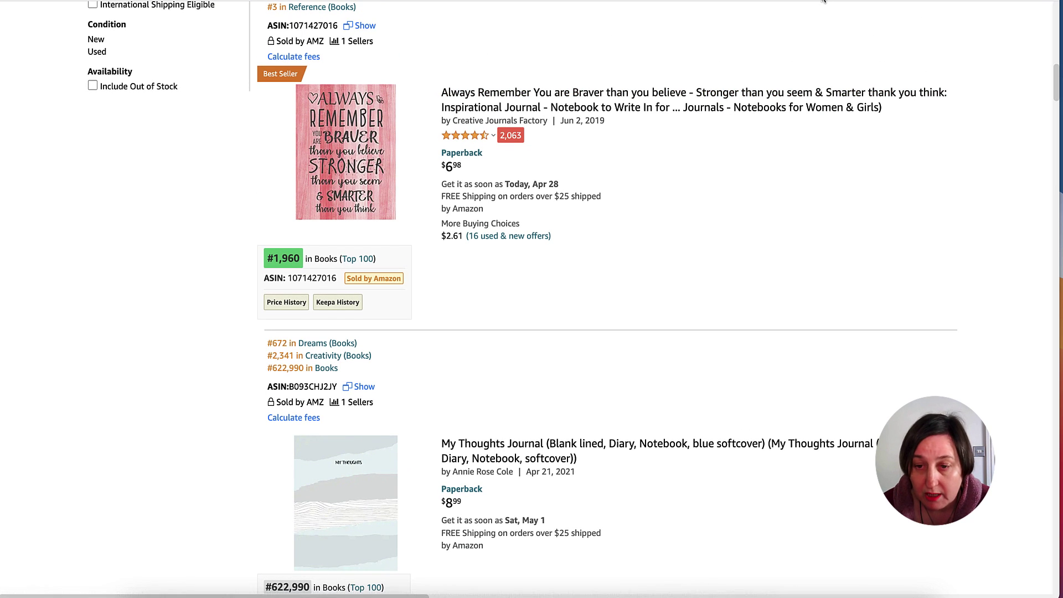
Run Helium 10 Xray on the "notebook journal" results, review the listed products' sales and revenue, and close the report
left_click(839, 1)
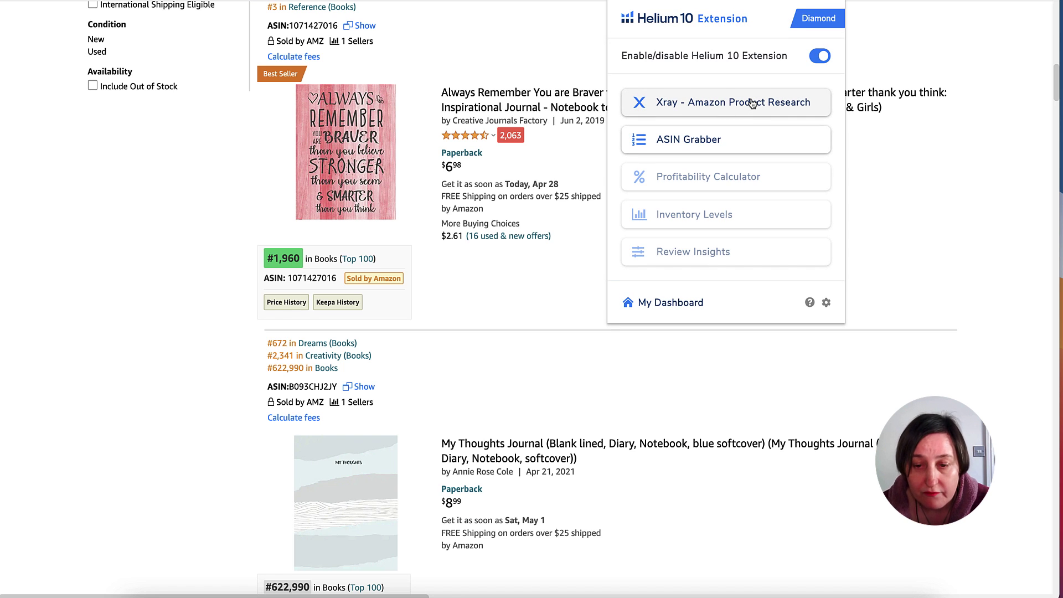
left_click(752, 104)
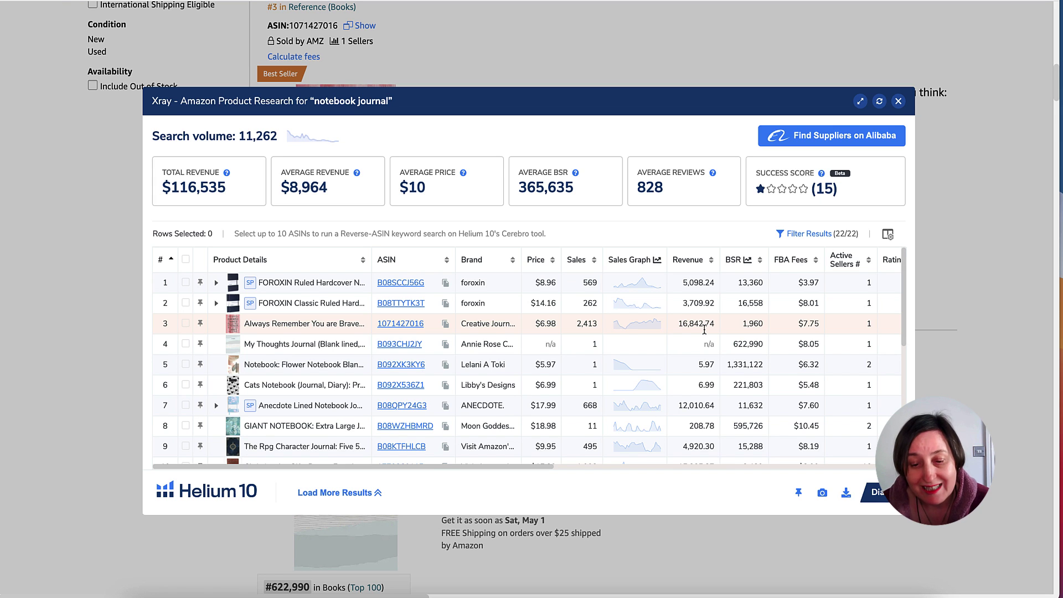
scroll(622, 329, "down", 1)
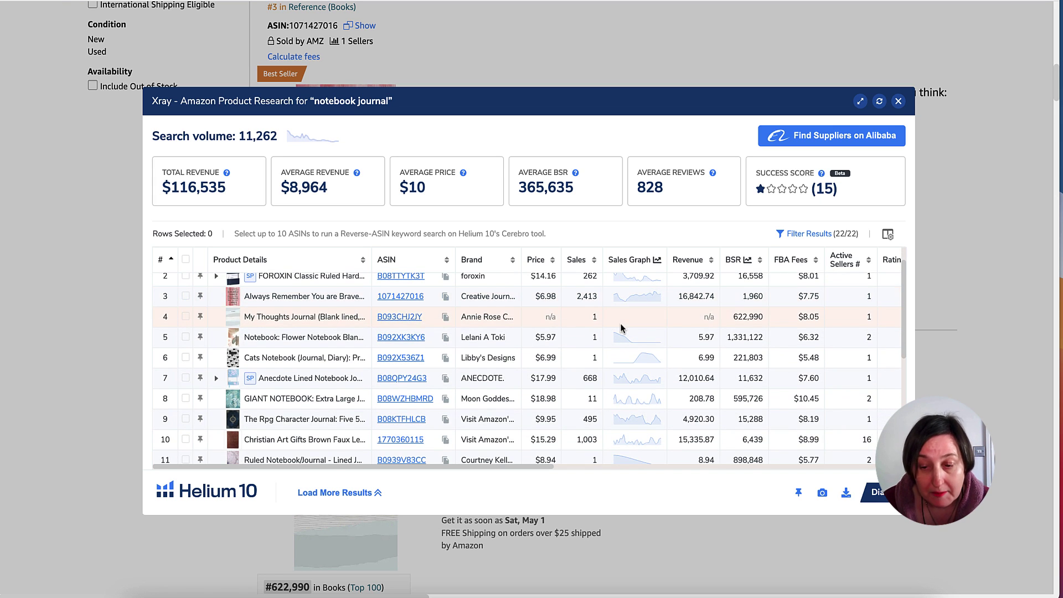
scroll(622, 329, "up", 1)
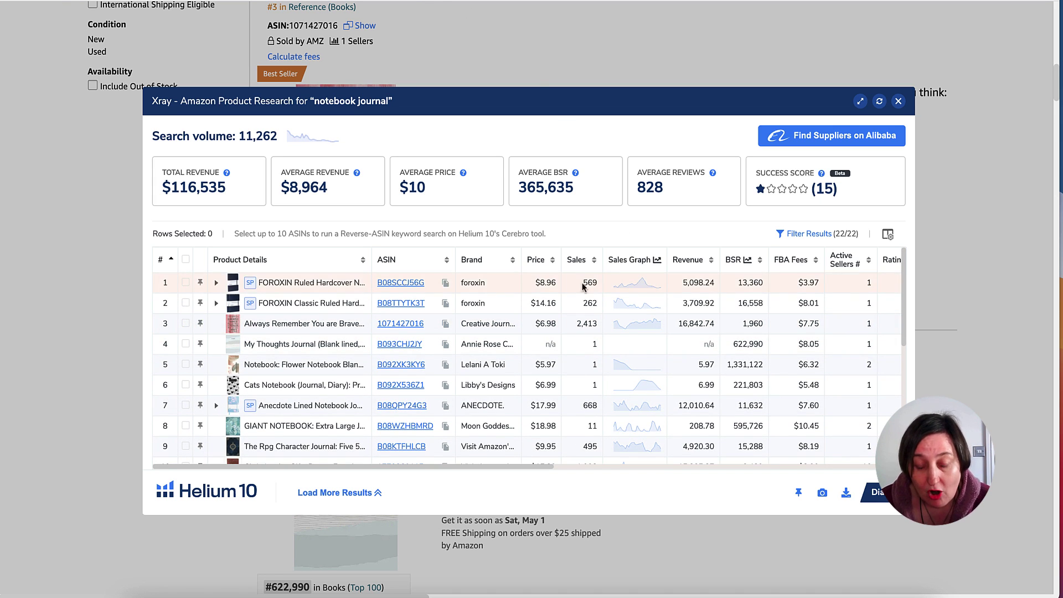
left_click(899, 102)
Examine the covers, sales ranks and product details of the My Thoughts, Flower and Cats notebook listings further down the results
scroll(927, 192, "down", 5)
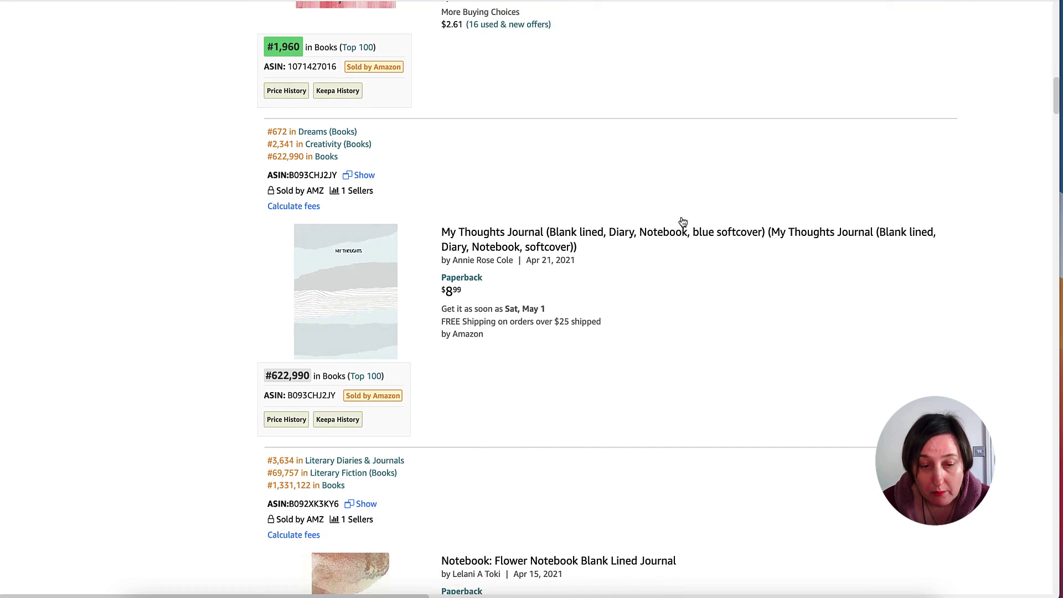
mouse_move(344, 258)
scroll(356, 256, "down", 2)
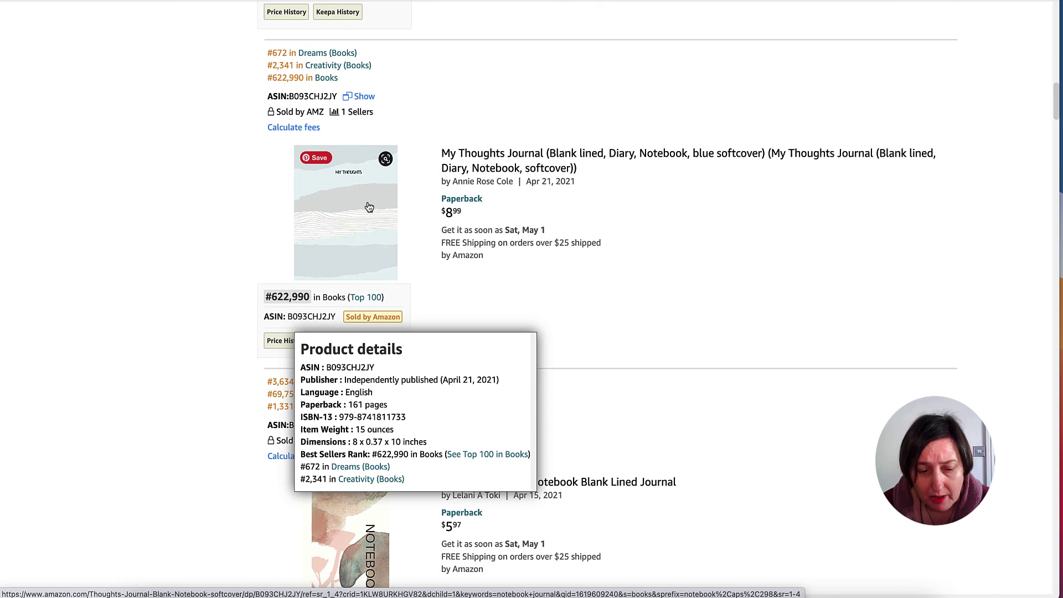
scroll(369, 207, "down", 5)
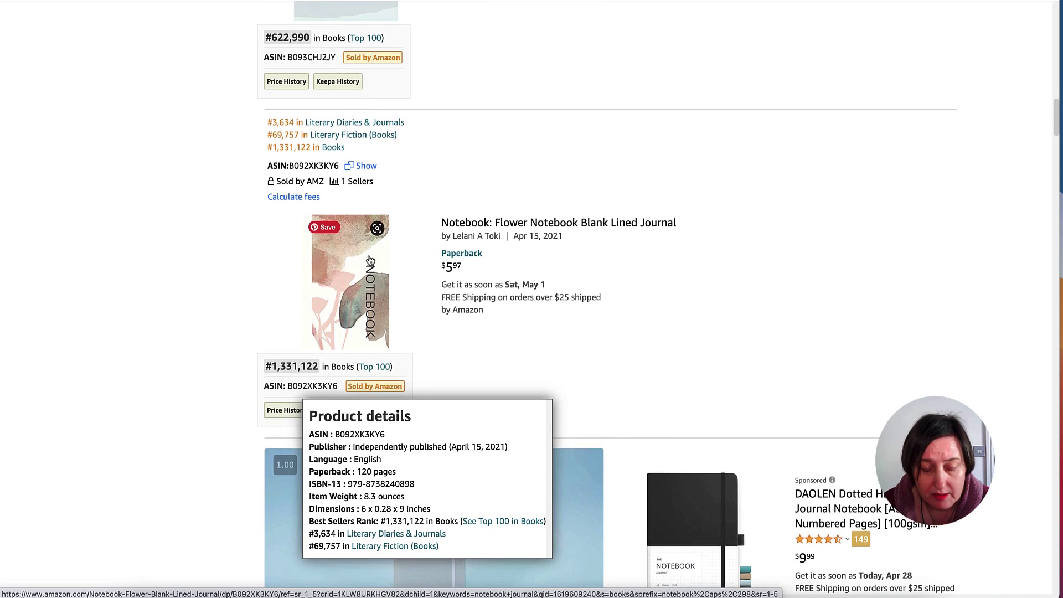
scroll(363, 221, "down", 3)
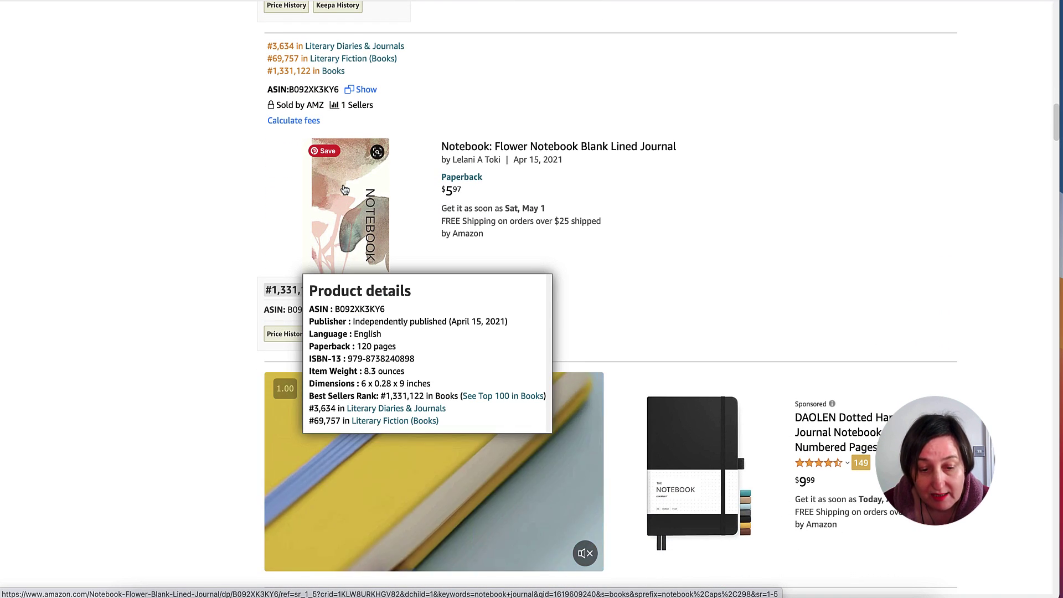
scroll(345, 190, "down", 12)
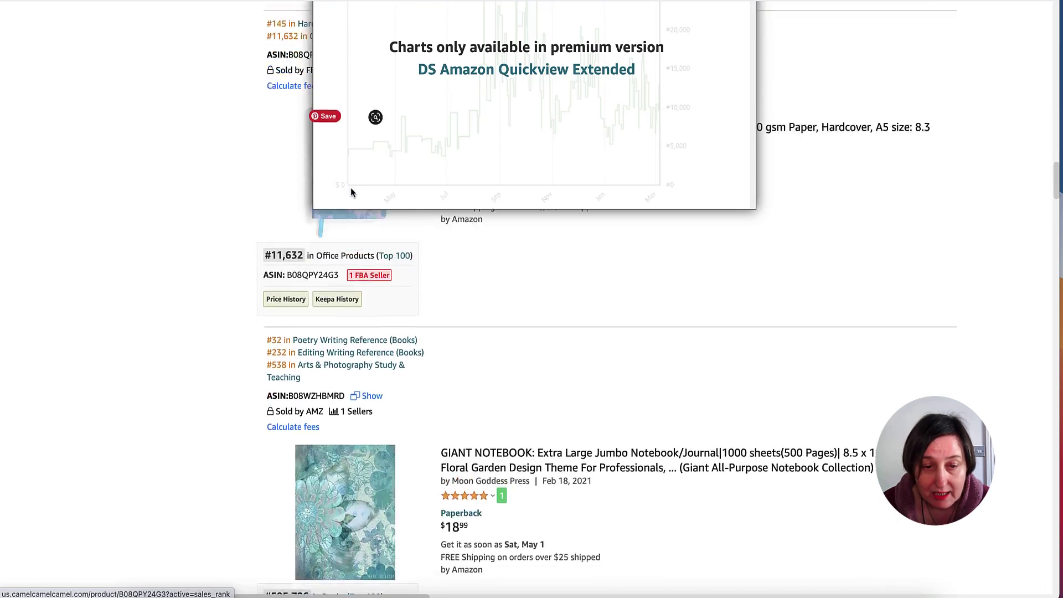
scroll(351, 190, "up", 7)
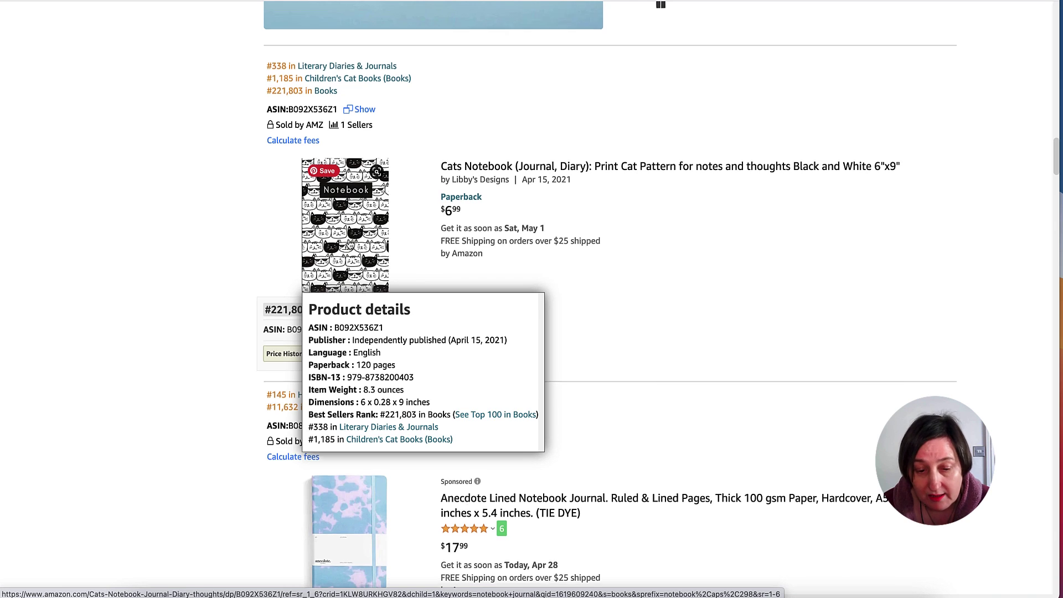
scroll(349, 244, "down", 7)
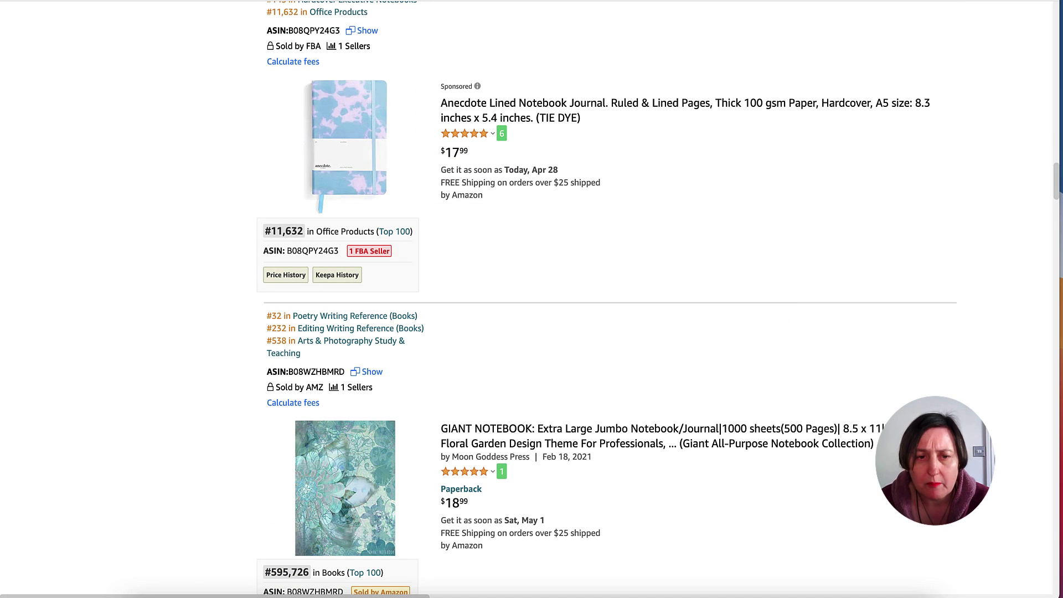
Switch to Canva and start a custom-size design with inches as the unit
left_click(410, 3)
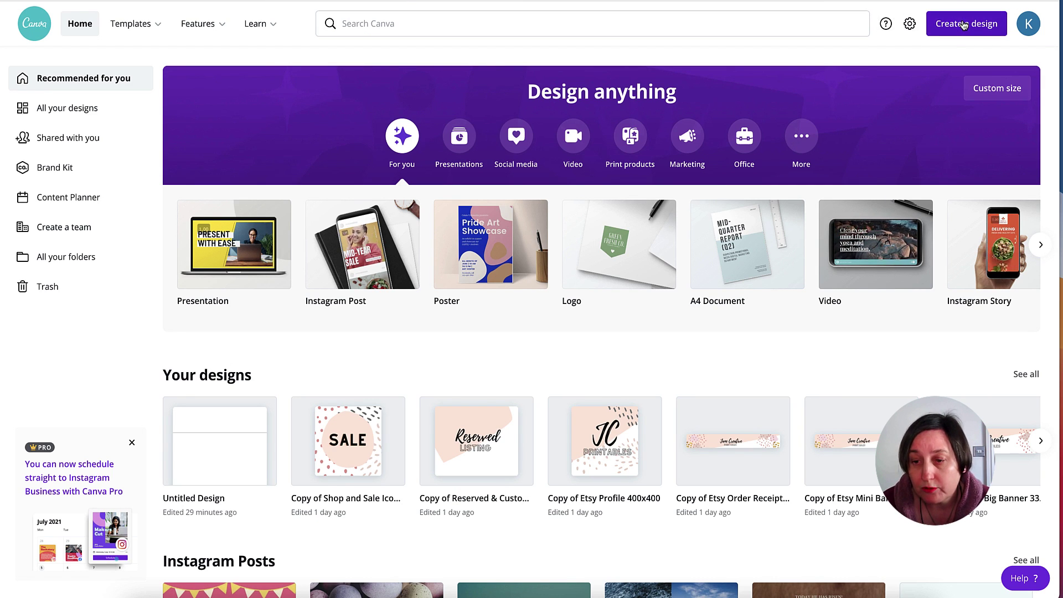
left_click(959, 25)
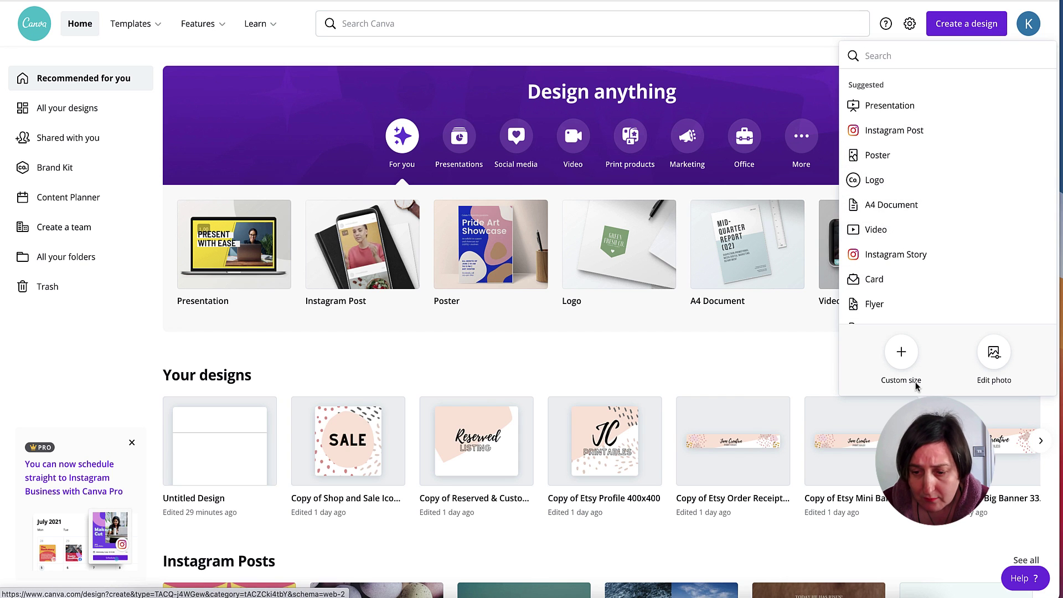
left_click(901, 354)
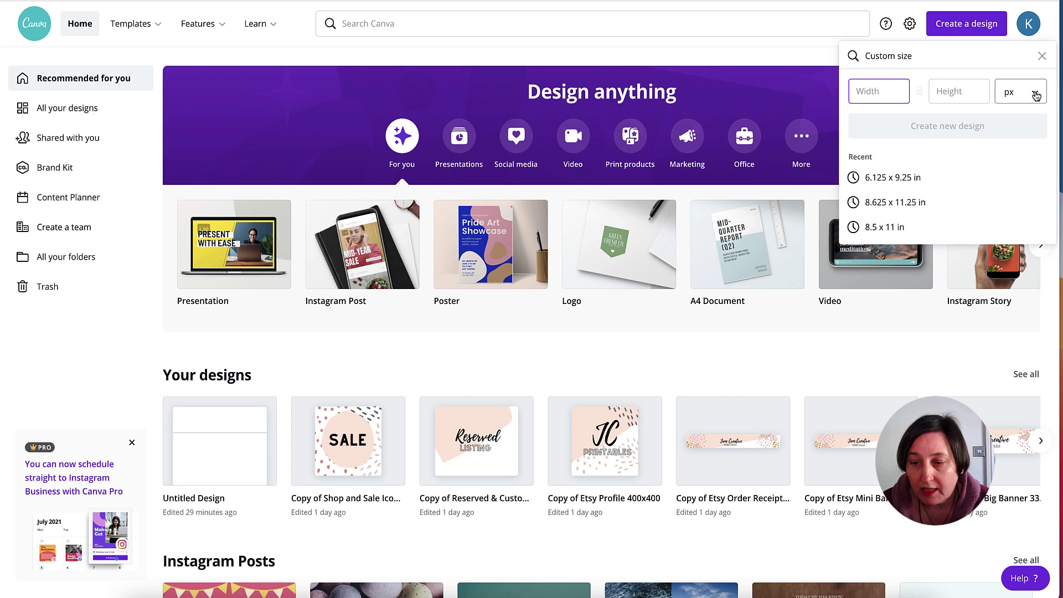
left_click(1034, 93)
left_click(1024, 122)
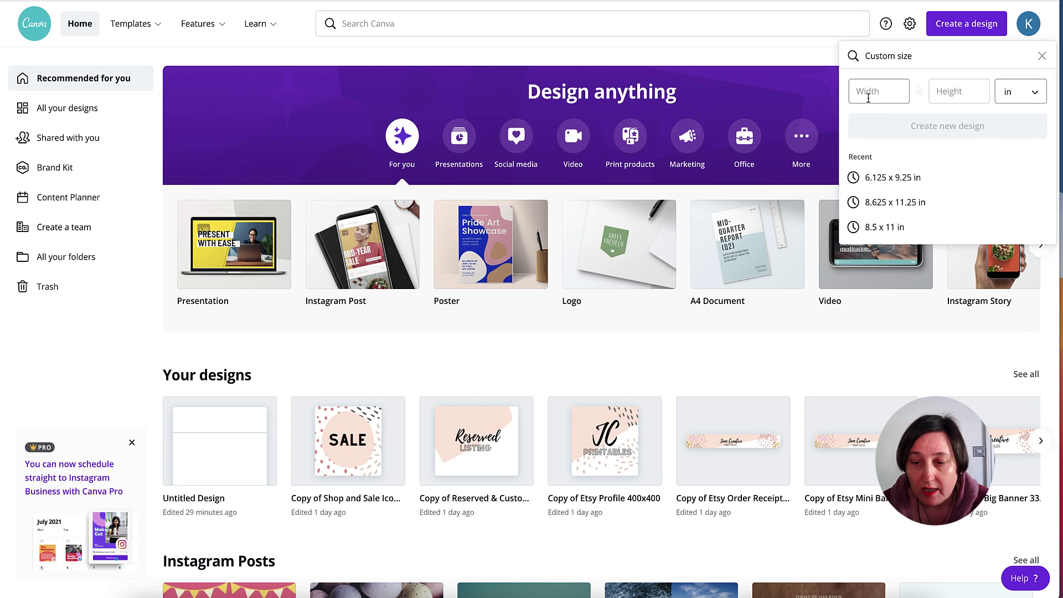
Set the custom design size to 6.125 in wide by 9.25 in high and create the design
left_click(869, 95)
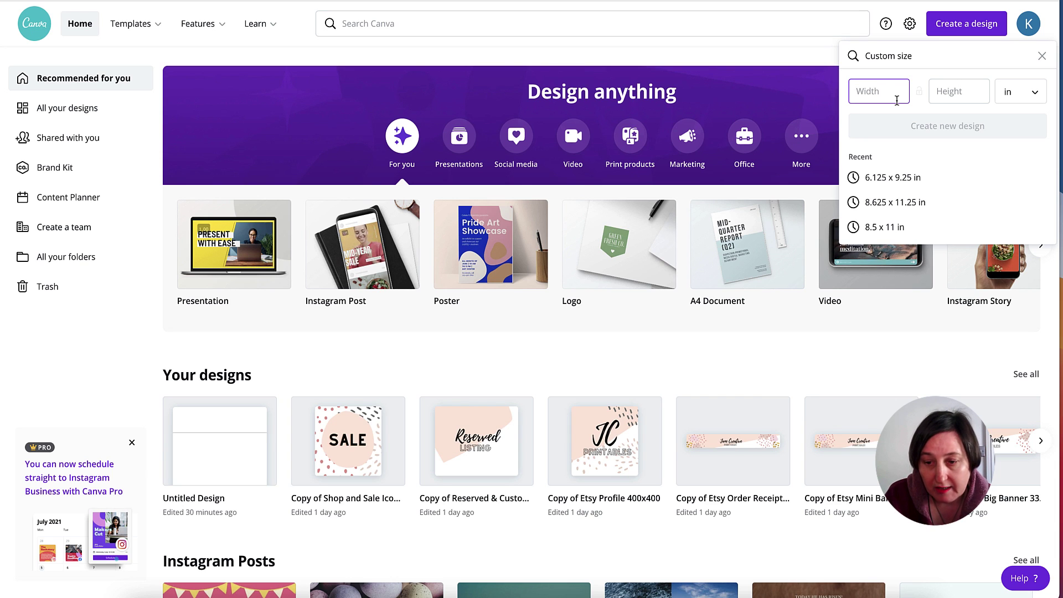
type("6.125")
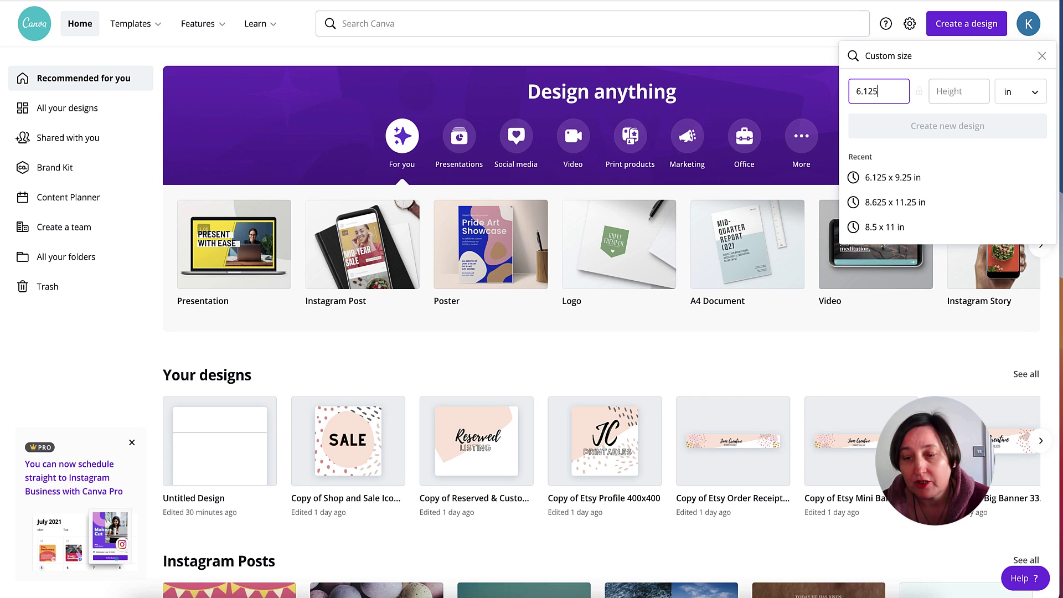
left_click(951, 91)
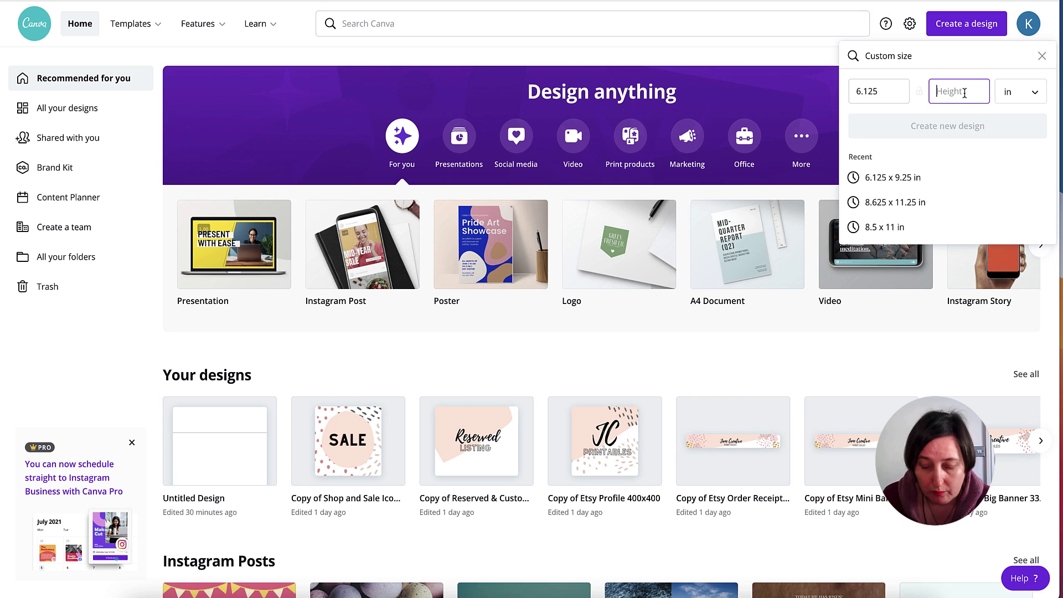
type("9.25")
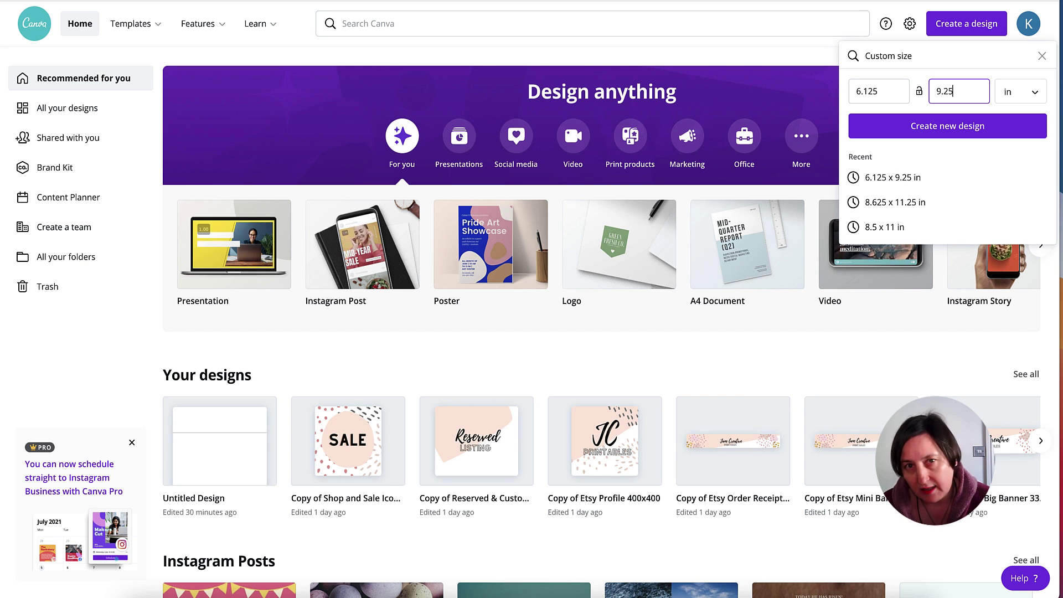
left_click(942, 127)
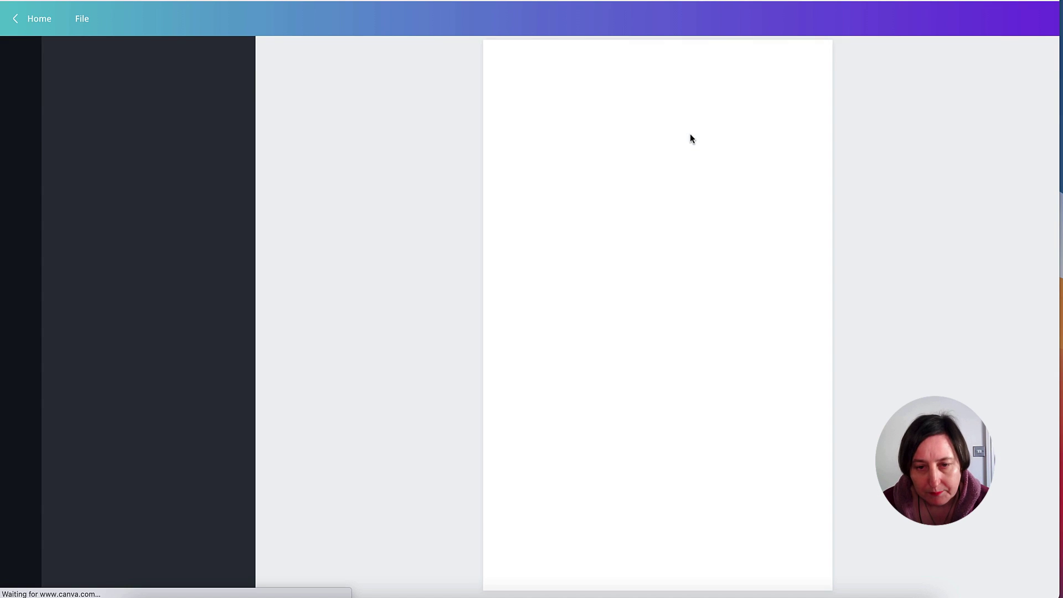
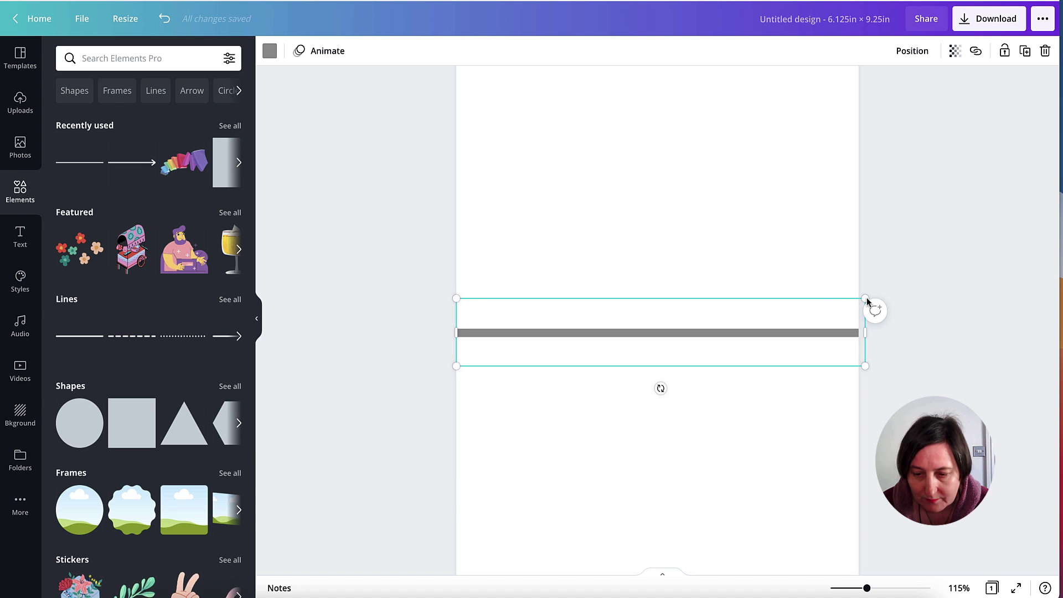
Thin the grey line by scaling it down proportionally, and stretch it across the full width of the page
left_click_drag(865, 298, 559, 343)
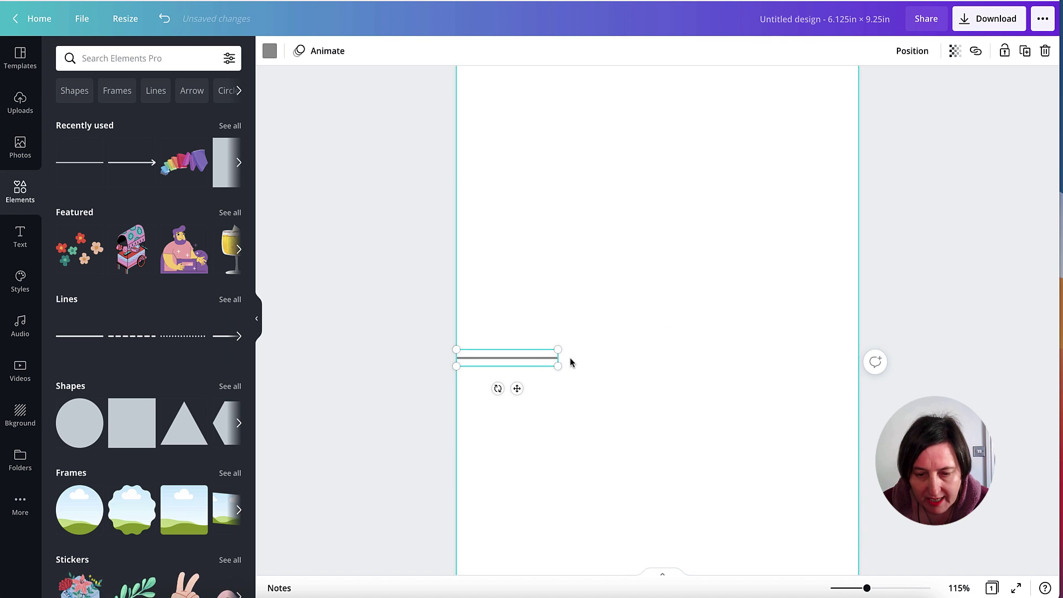
left_click_drag(557, 358, 870, 357)
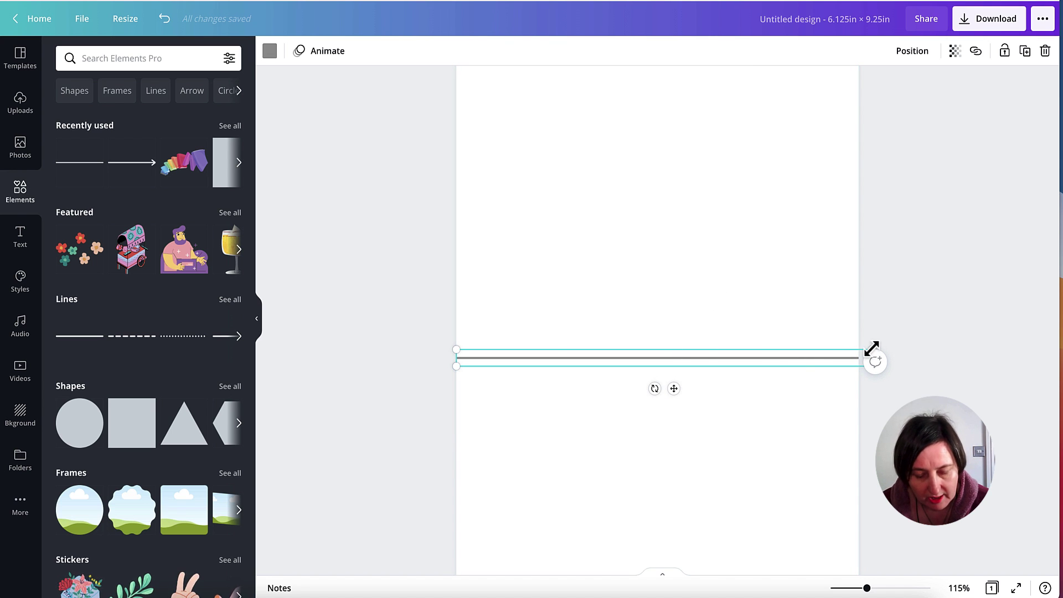
key("ctrl+z")
mouse_move(556, 351)
left_mouse_down()
mouse_move(759, 266)
mouse_move(721, 316)
mouse_move(541, 345)
left_mouse_up()
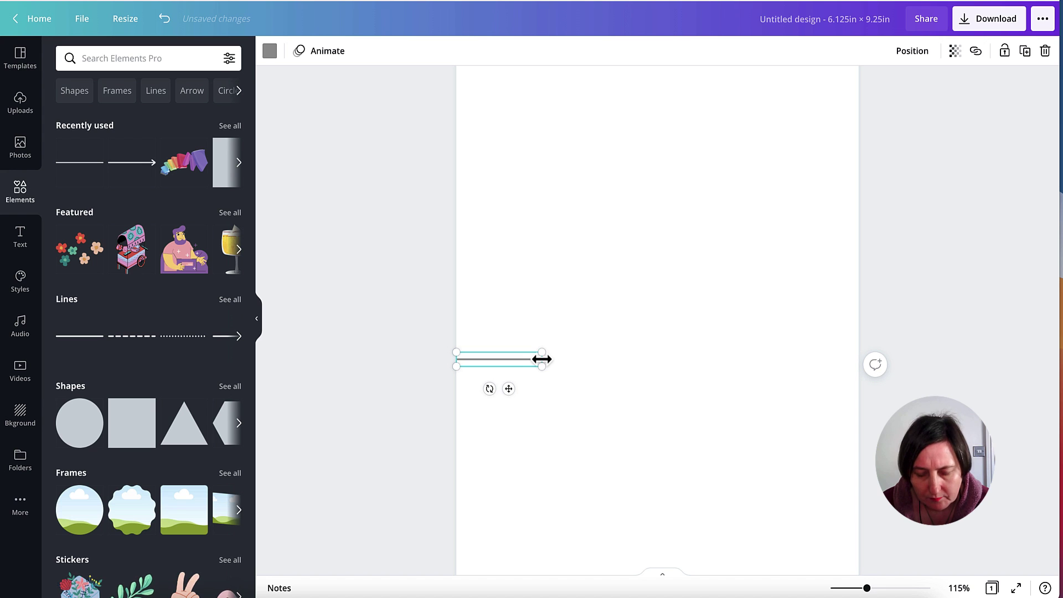
left_click_drag(541, 360, 930, 338)
Add a grey rectangle to the page and flatten it into a thin bar near the page's bottom edge
left_click(688, 197)
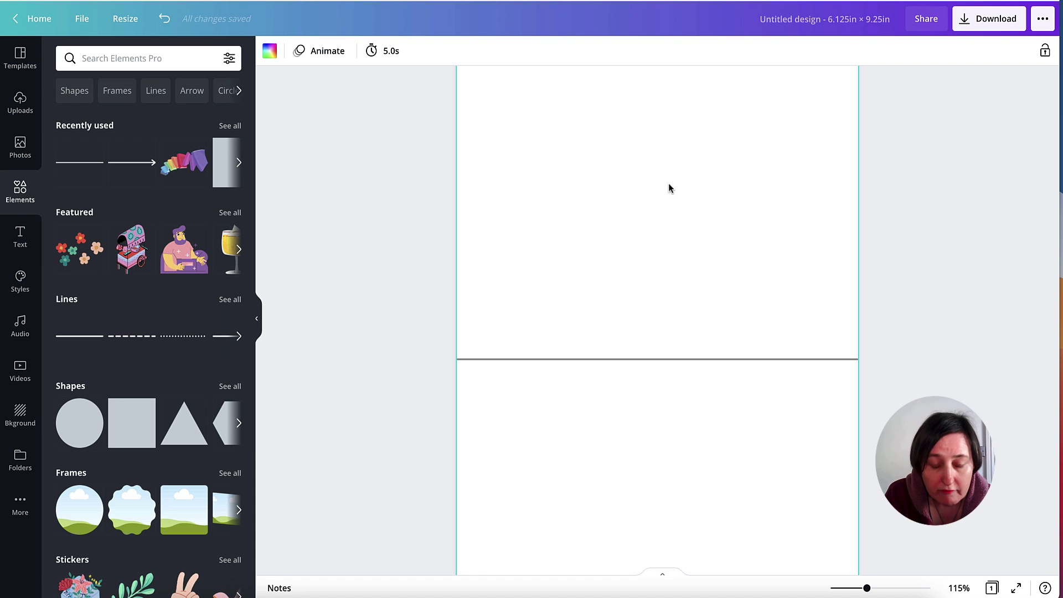
key("ctrl+v")
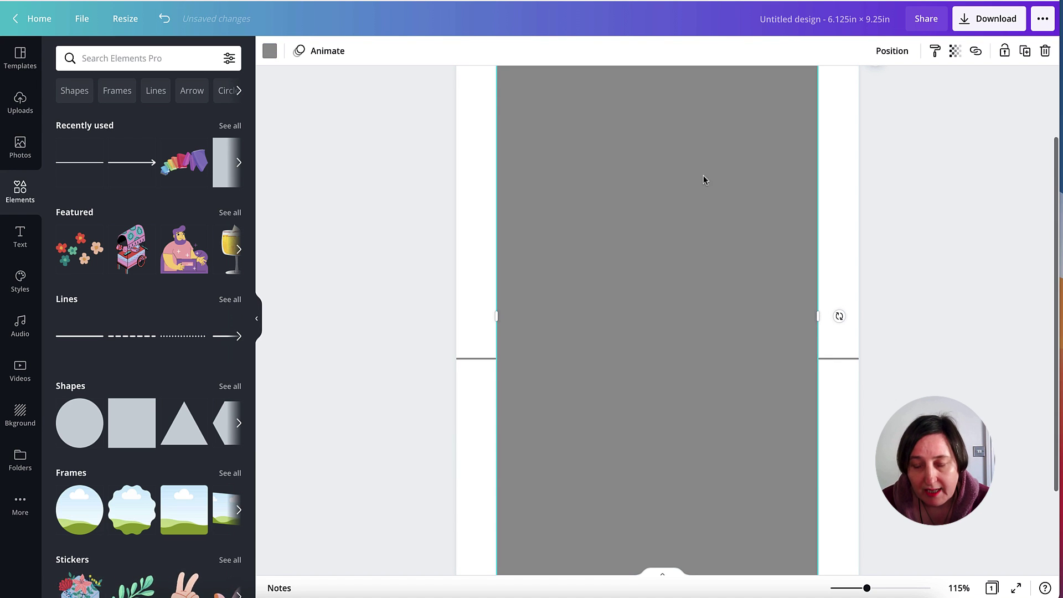
scroll(708, 176, "down", 1)
scroll(713, 183, "up", 2)
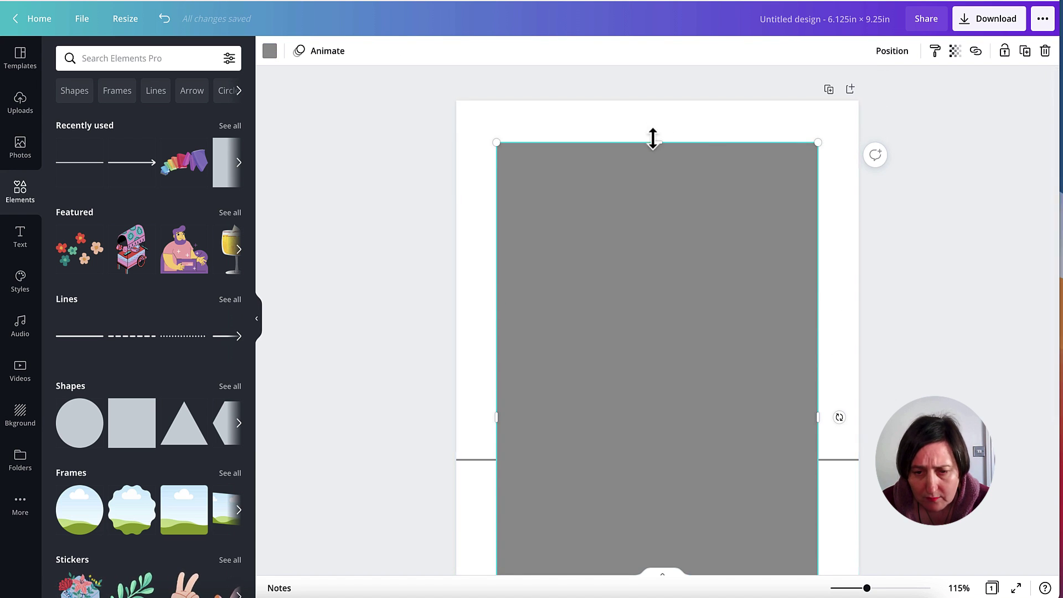
left_click_drag(659, 143, 701, 544)
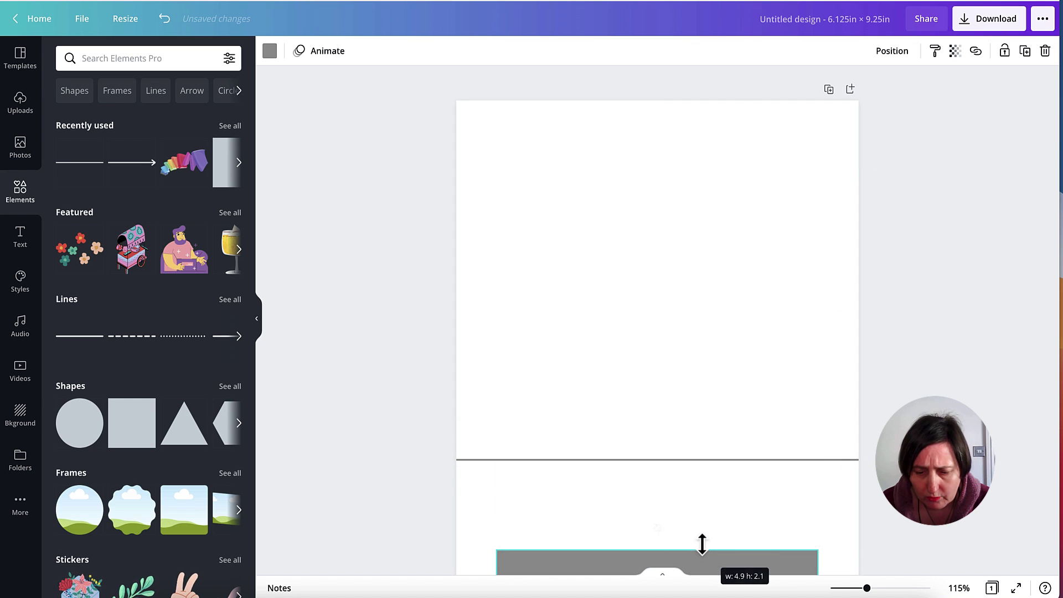
scroll(683, 427, "down", 4)
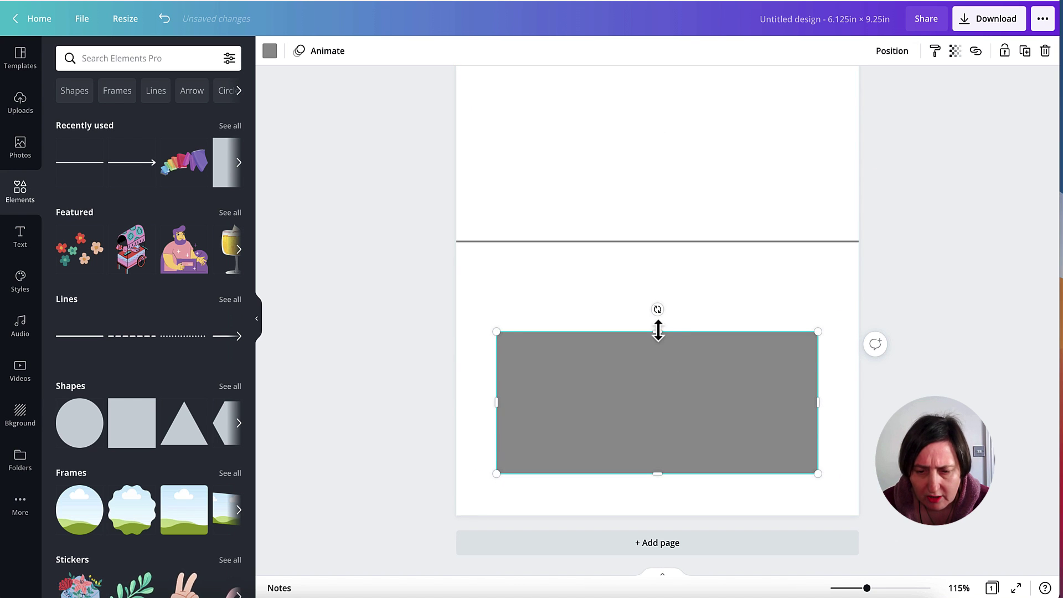
left_click_drag(658, 331, 710, 460)
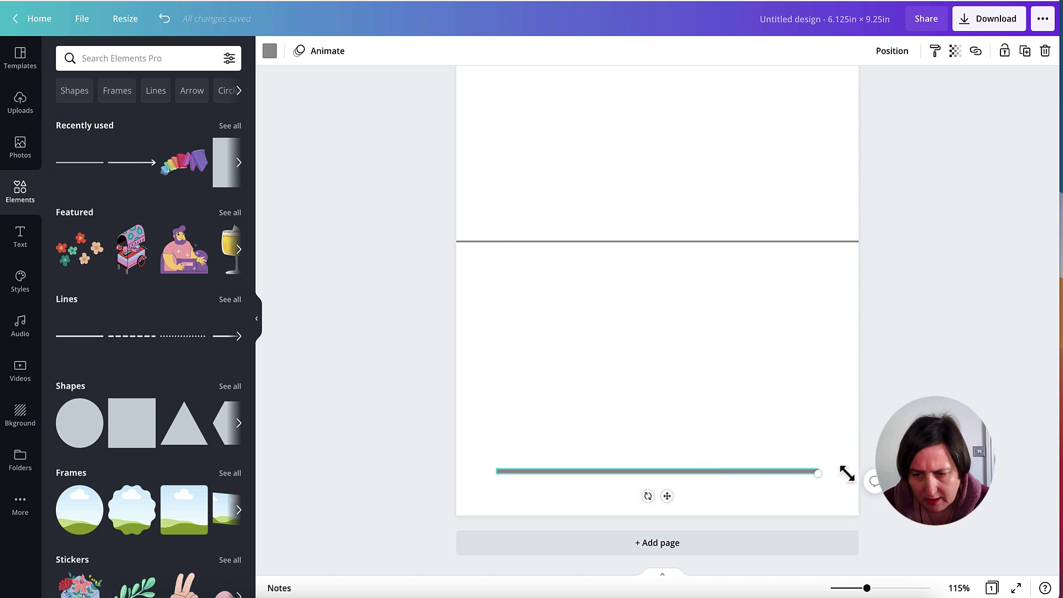
Thin the flattened grey bar to a fine line and extend it across the full width of the page
left_click_drag(847, 473, 872, 466)
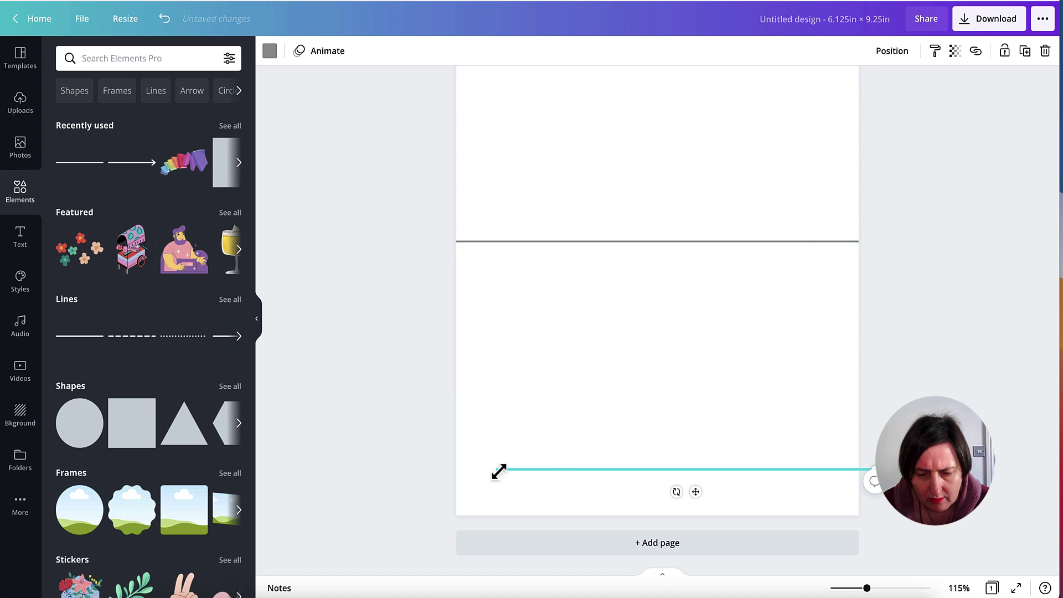
left_click_drag(478, 467, 449, 467)
left_click(778, 464)
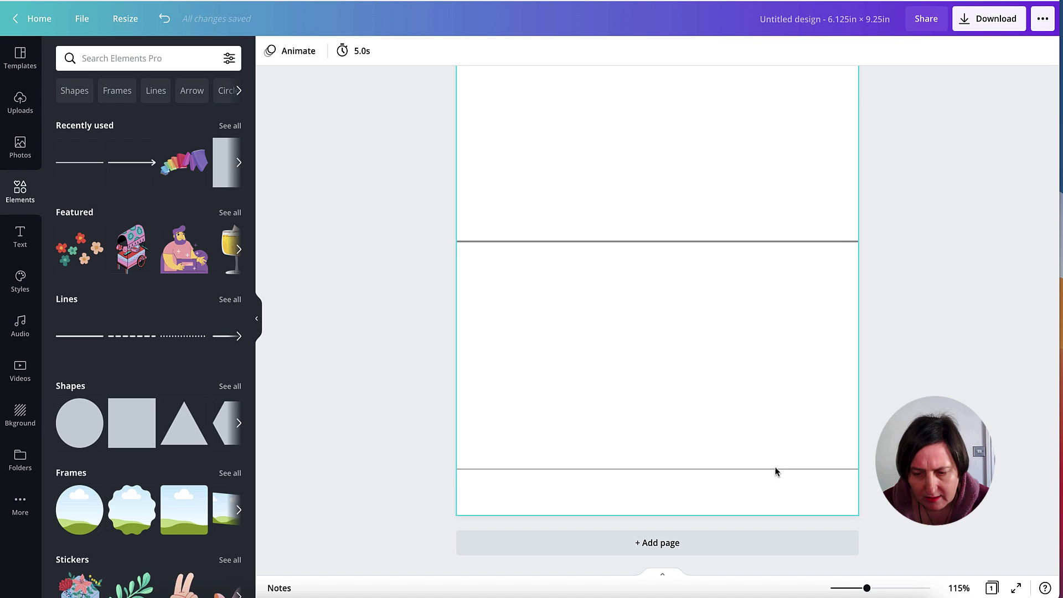
left_click(779, 467)
left_click(772, 468)
Scale down the original grey line to make it thinner while still spanning the page, and delete the line made from the rectangle
left_click(793, 242)
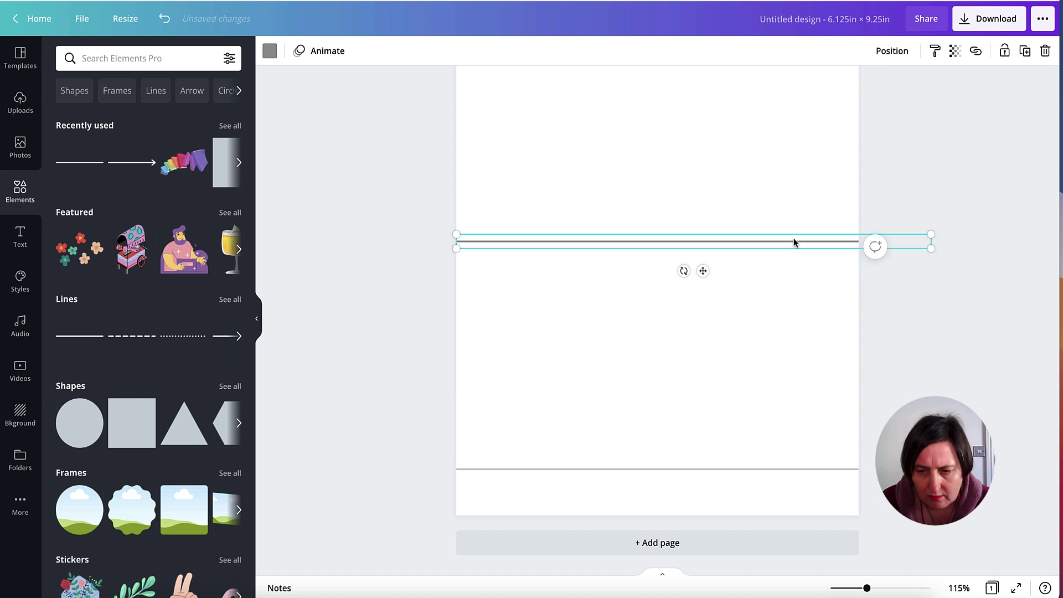
left_click_drag(932, 233, 868, 252)
left_click(746, 469)
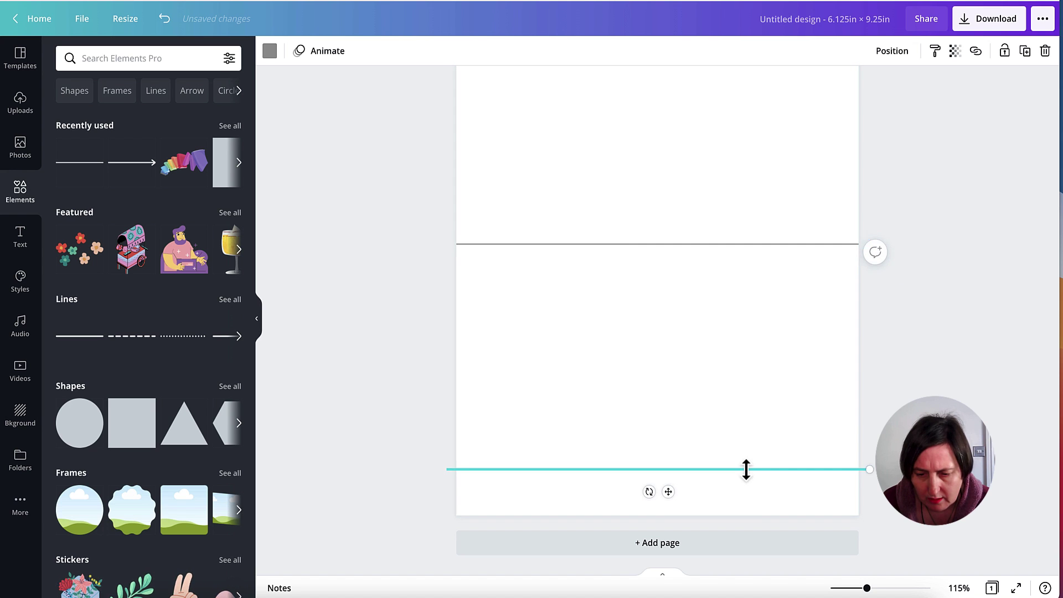
key("Delete")
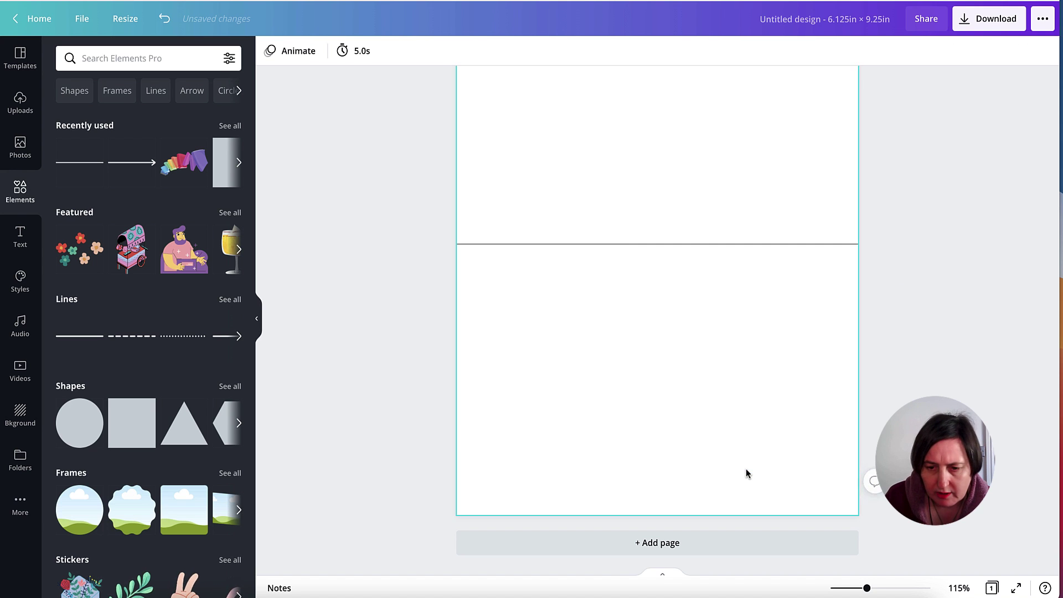
Recolour the remaining line with the light grey from the default colors
left_click(631, 244)
left_click(270, 52)
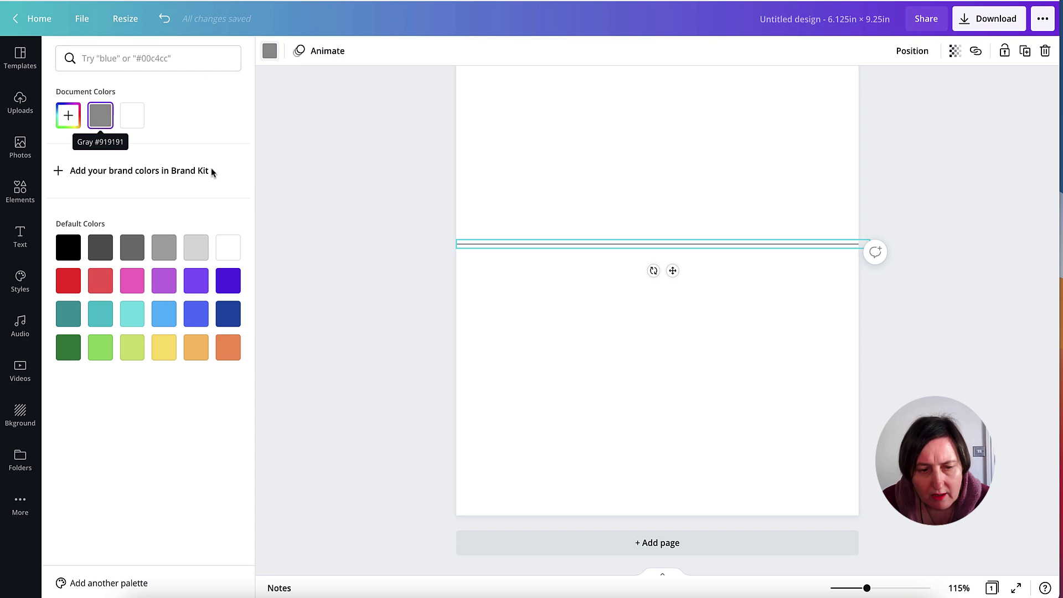
left_click(199, 250)
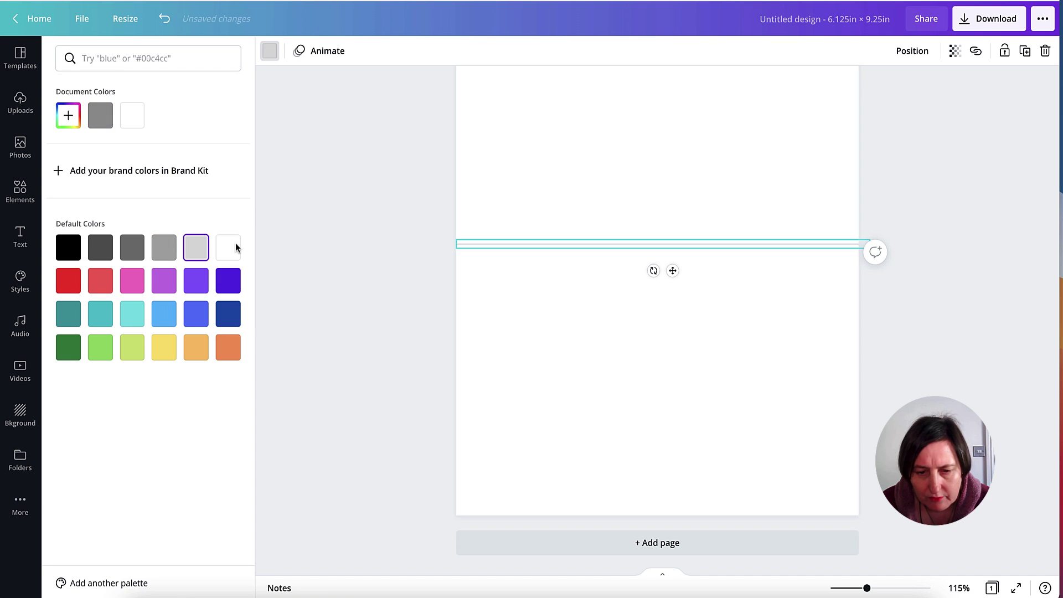
key("Escape")
left_click(872, 181)
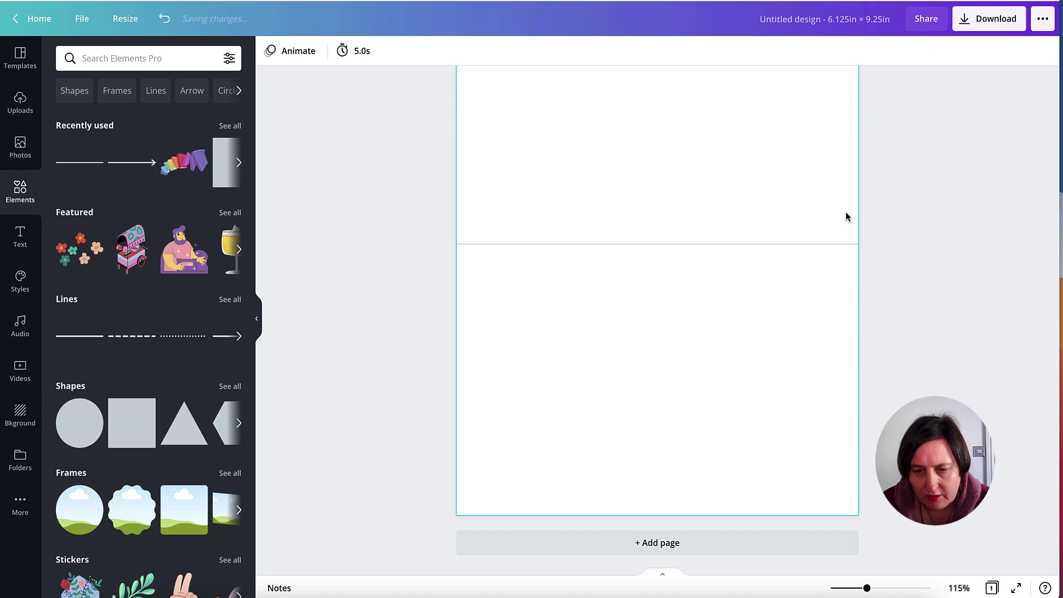
Move the line near the top of the page and duplicate it twice below to form three evenly spaced lines
scroll(845, 213, "up", 5)
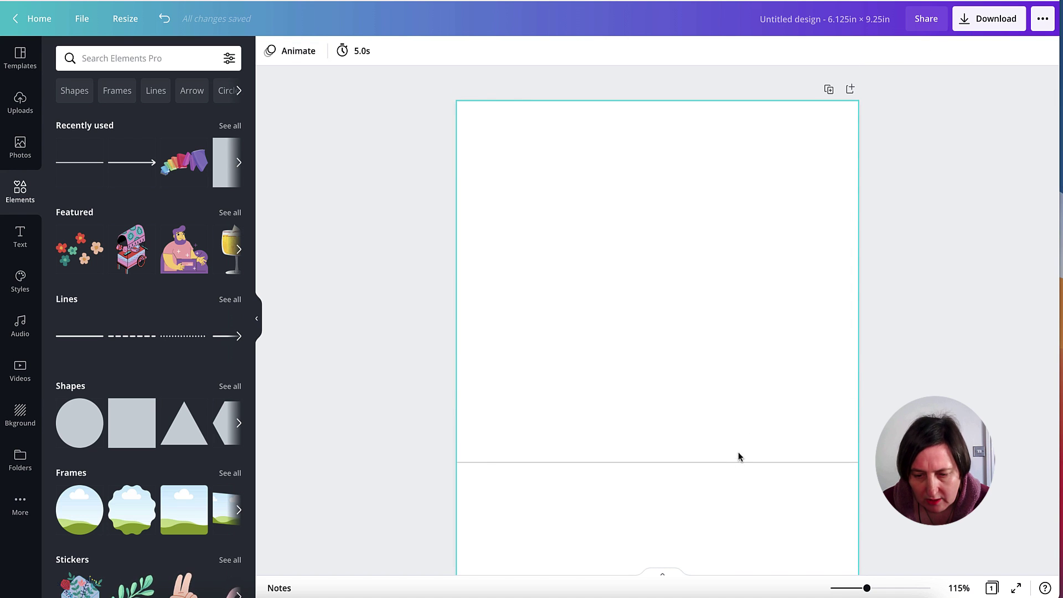
left_click_drag(737, 462, 730, 126)
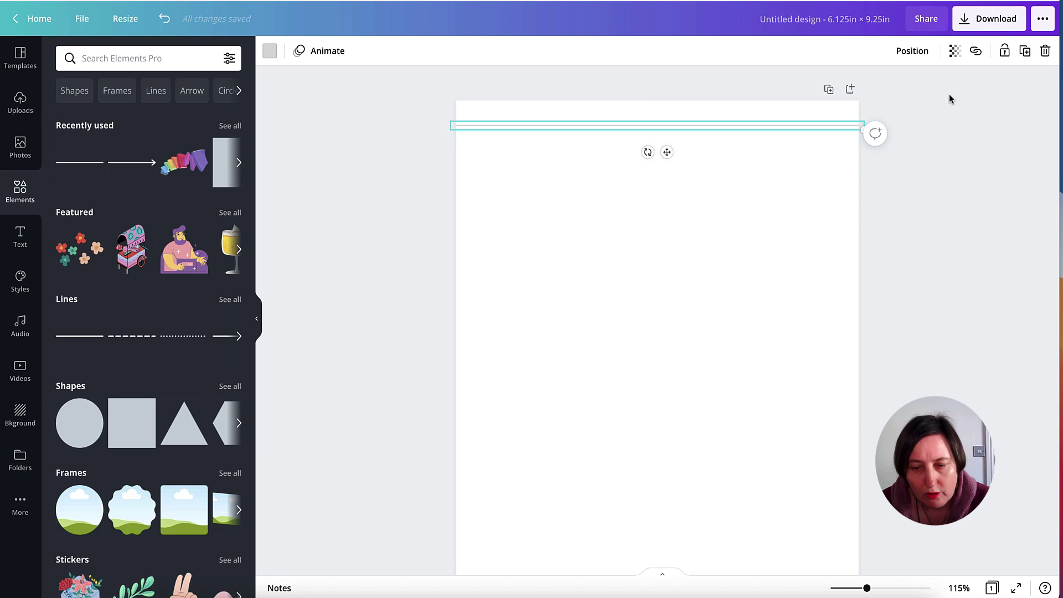
key("ctrl+d")
left_click_drag(761, 143, 765, 181)
key("ctrl+d")
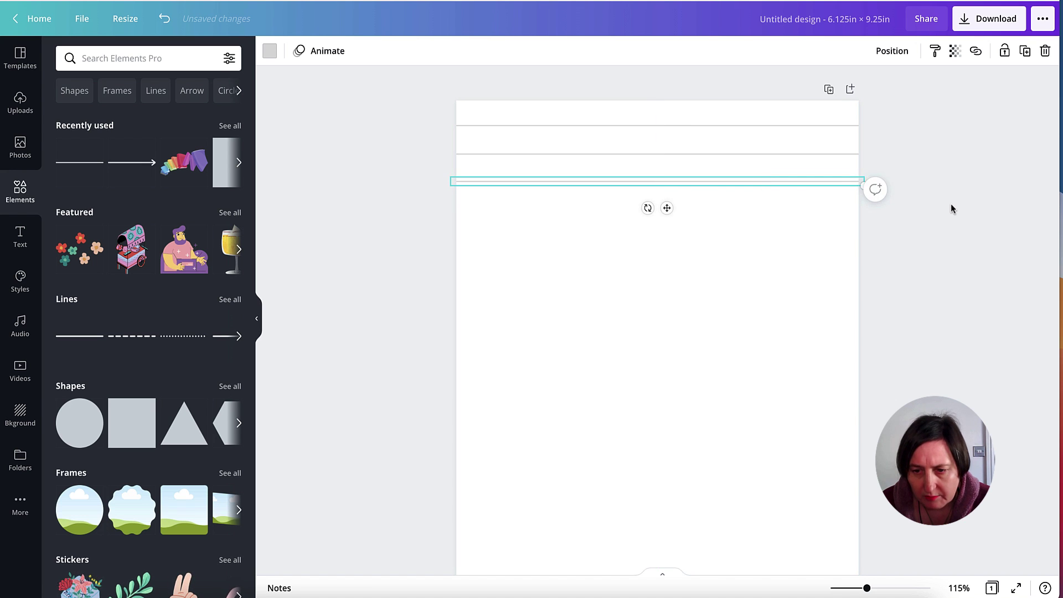
left_click(951, 204)
Select the three lines together and stack two duplicate sets directly beneath them, continuing the same spacing
left_click_drag(907, 222, 733, 109)
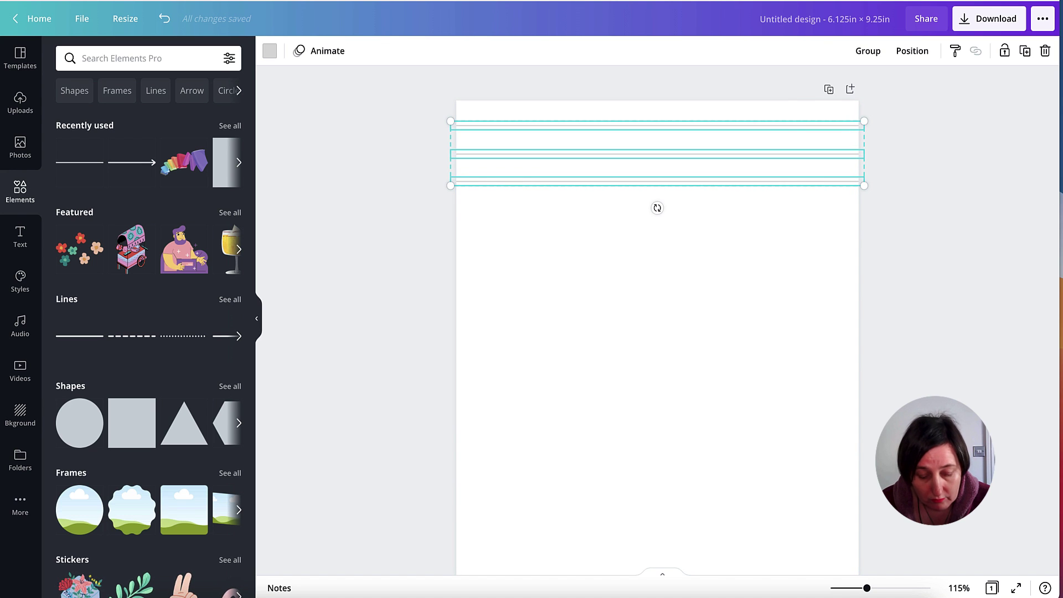
key("ctrl+d")
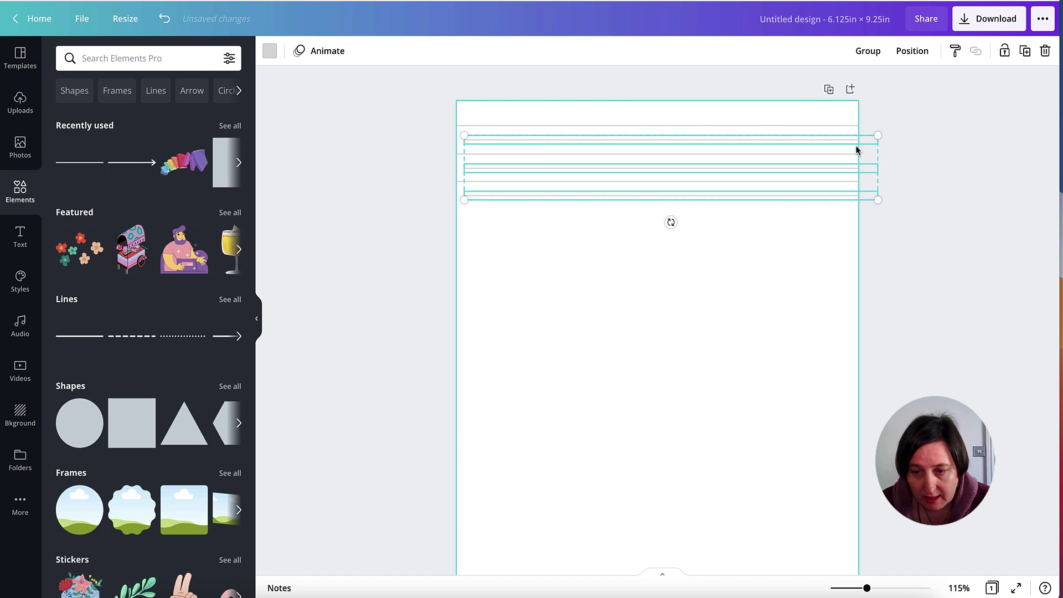
left_click_drag(858, 169, 841, 317)
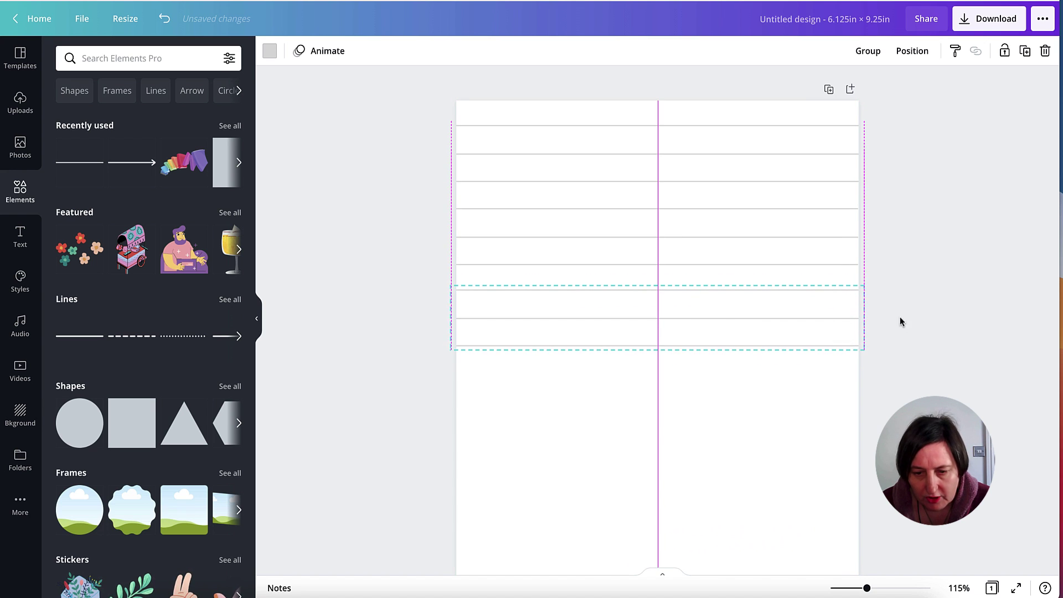
Duplicate the three-line set three more times and place the copies down the lower half of the page
scroll(942, 312, "down", 4)
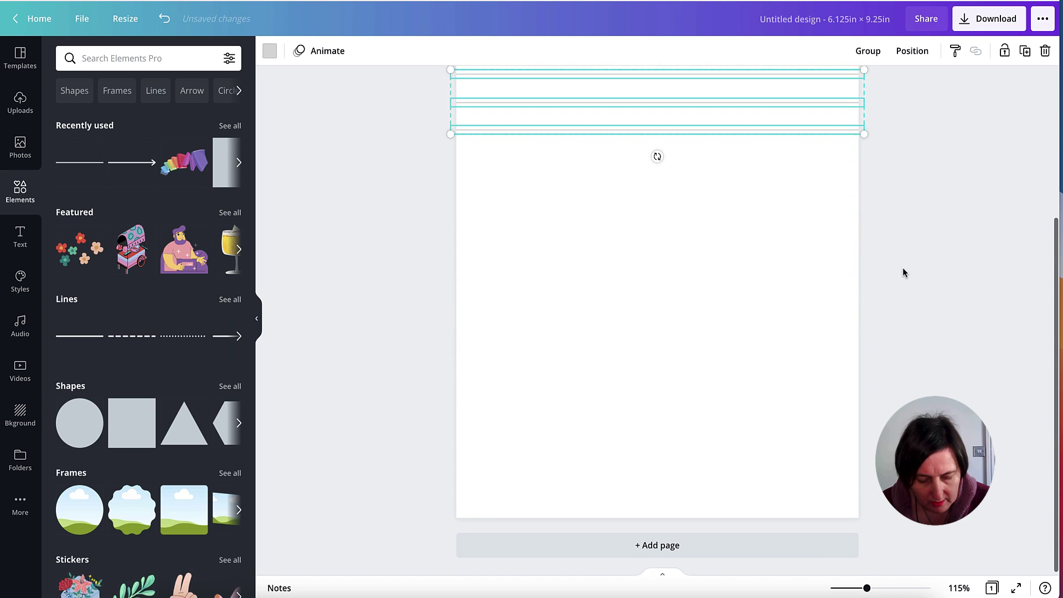
key("ctrl+d")
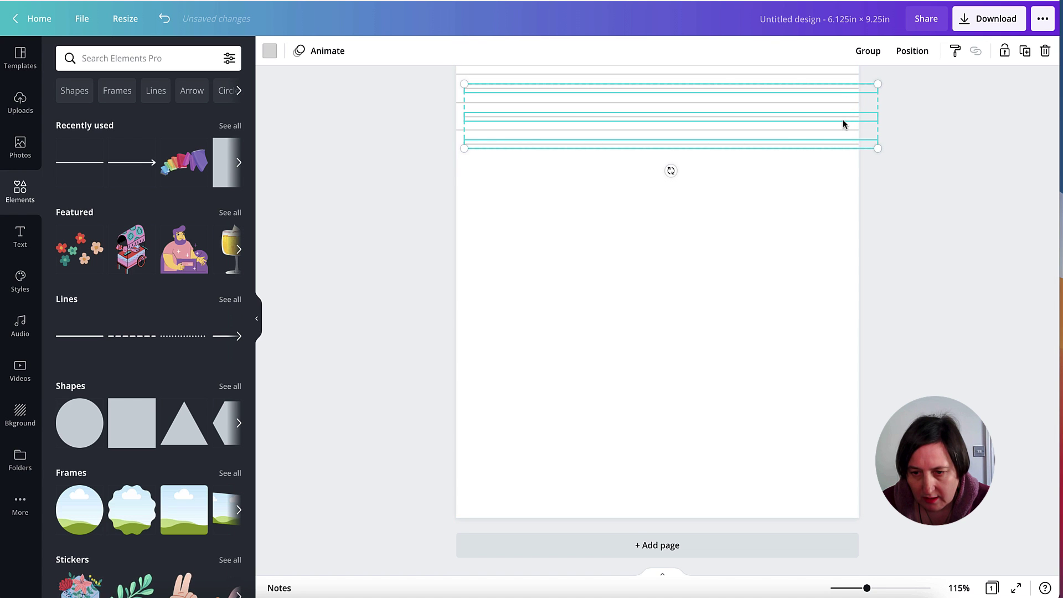
left_click_drag(842, 119, 820, 267)
key("ctrl+d")
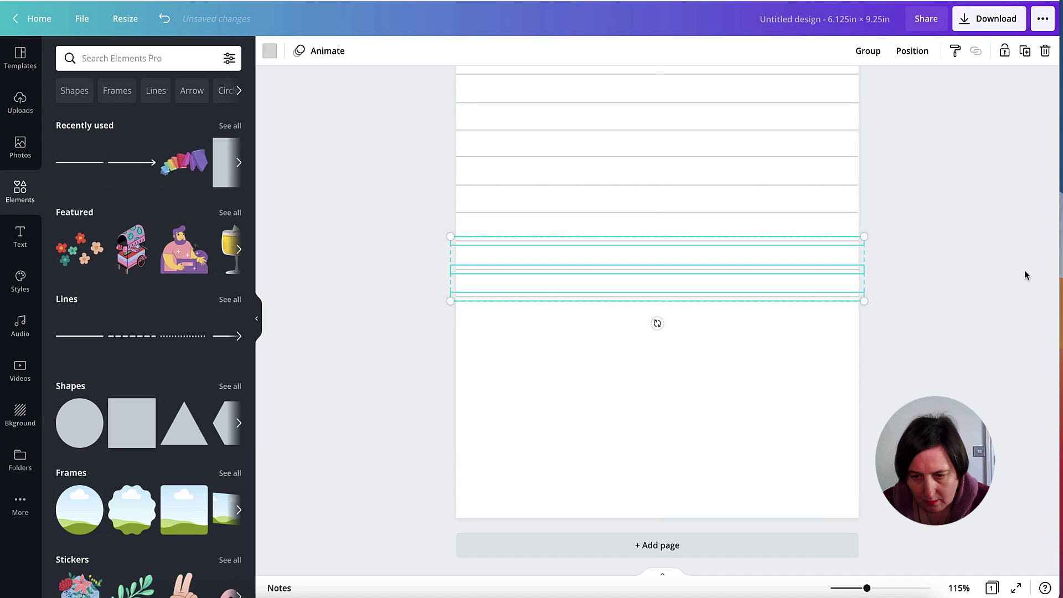
key("ctrl+d")
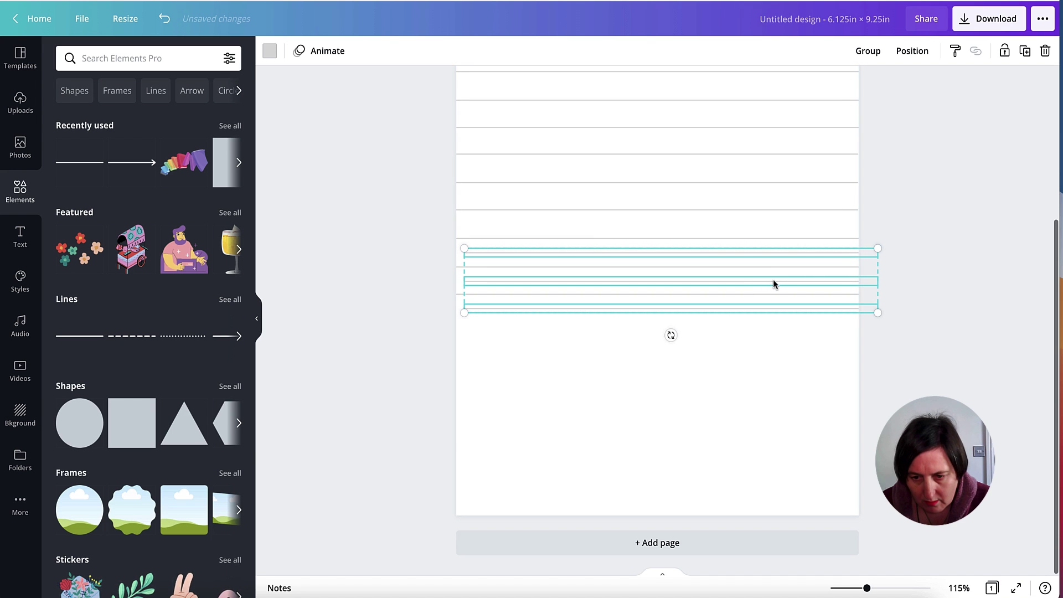
left_click_drag(778, 280, 775, 344)
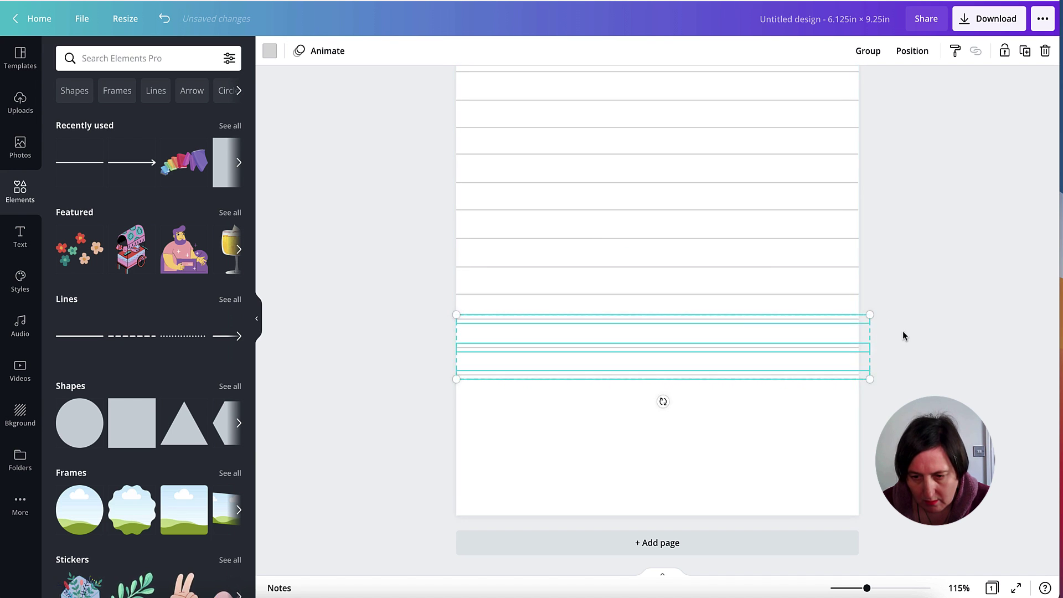
Add one more copy of the three-line set beneath the last set, near the bottom of the page
left_click(902, 331)
left_click_drag(828, 366, 811, 308)
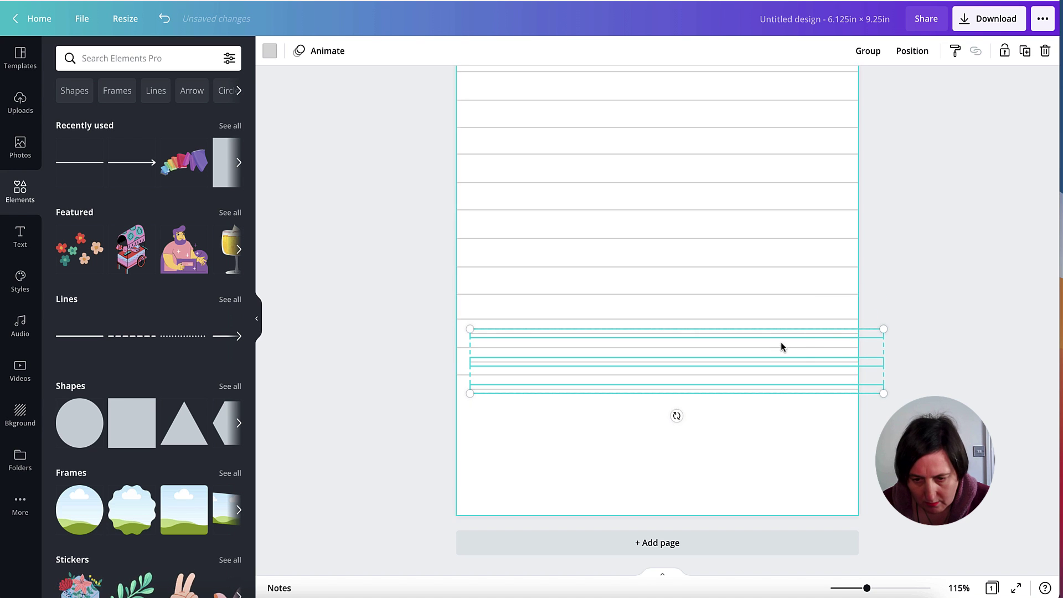
left_click_drag(856, 363, 833, 422)
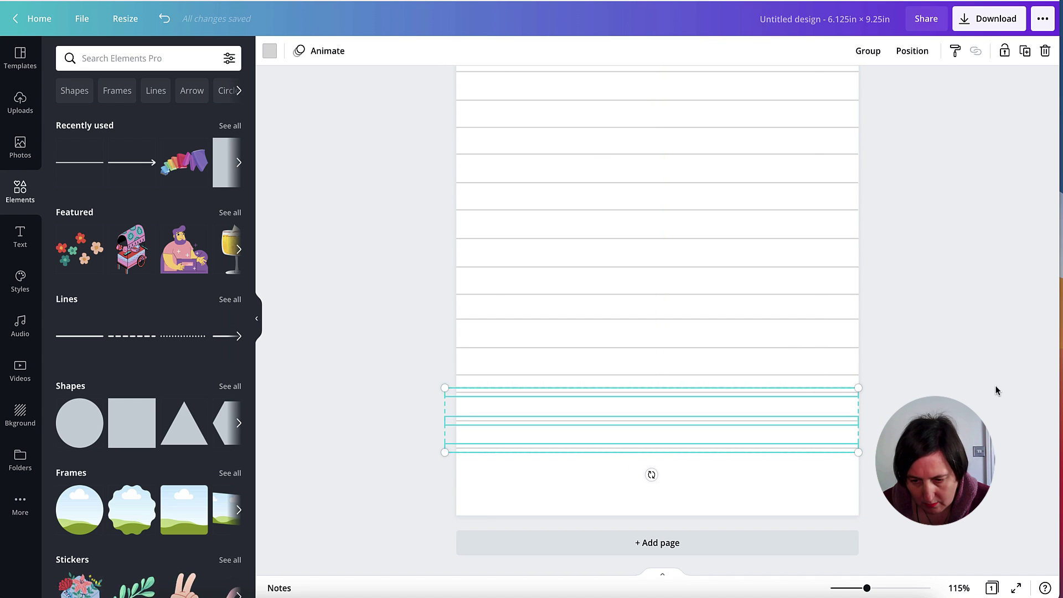
left_click(997, 391)
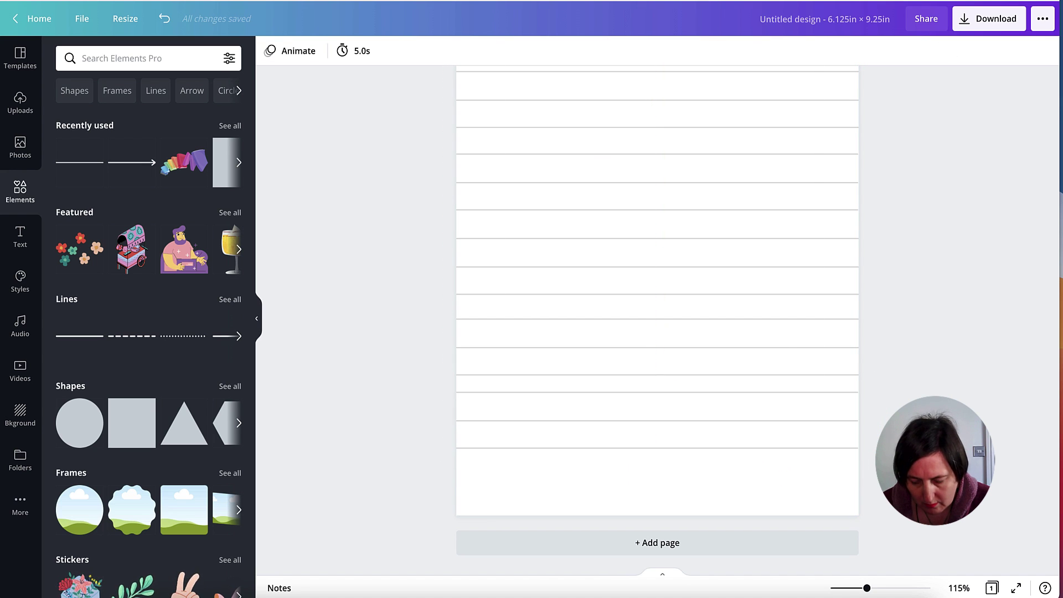
Try filling the bottom of the page with extra lines, lower the first one slightly, and delete the surplus lines
left_click(838, 421)
left_click_drag(809, 448, 816, 492)
key("Escape")
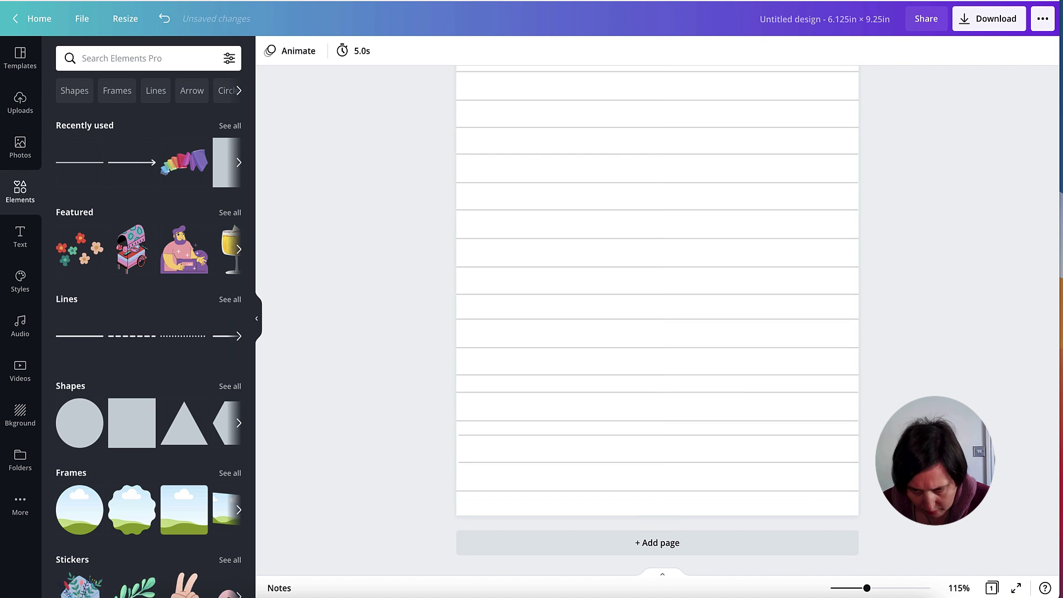
left_click(838, 434)
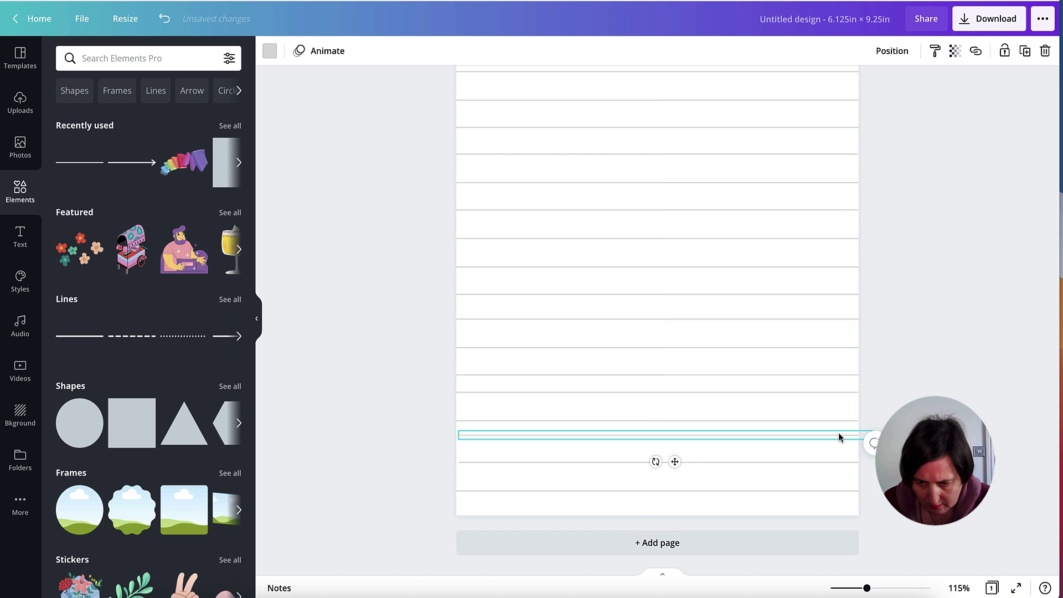
left_click_drag(838, 433, 841, 441)
key("Escape")
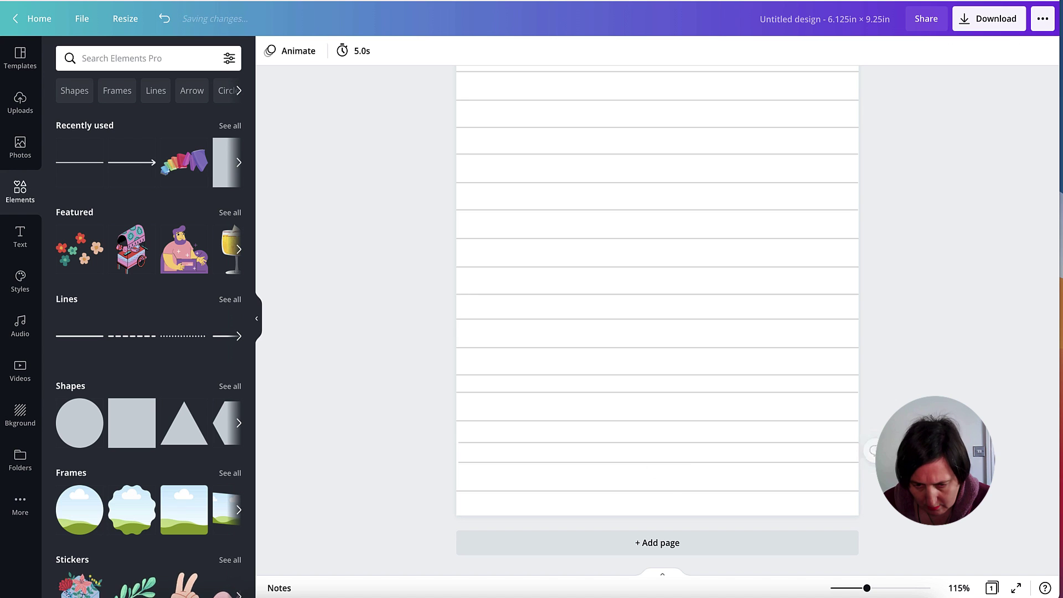
left_click_drag(890, 516, 795, 447)
key("Delete")
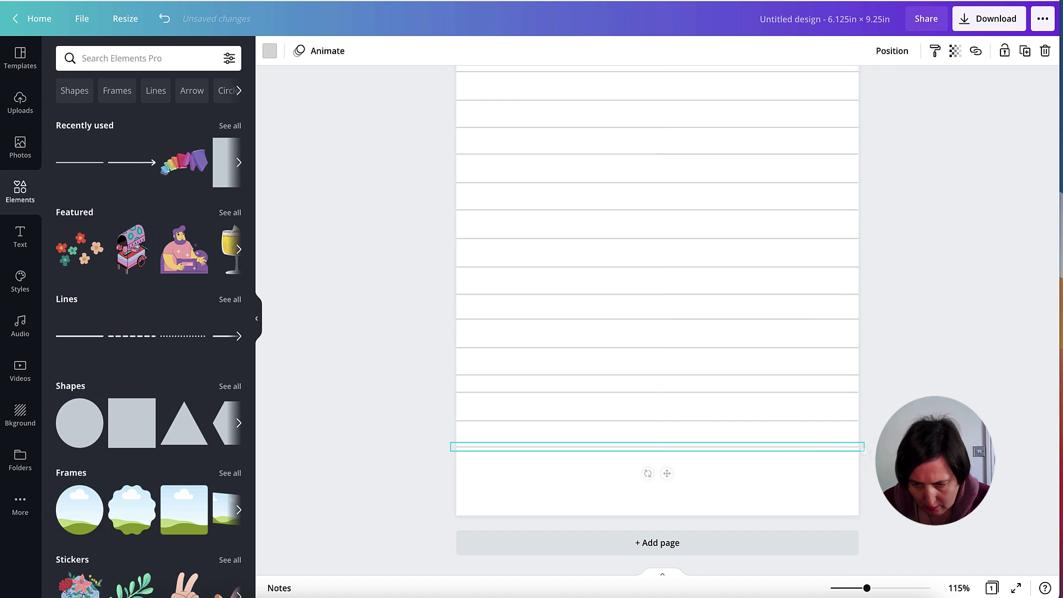
key("Escape")
Duplicate the lowest line and place the copy one row below it, aligned across the page
scroll(657, 319, "up", 5)
scroll(658, 319, "down", 4)
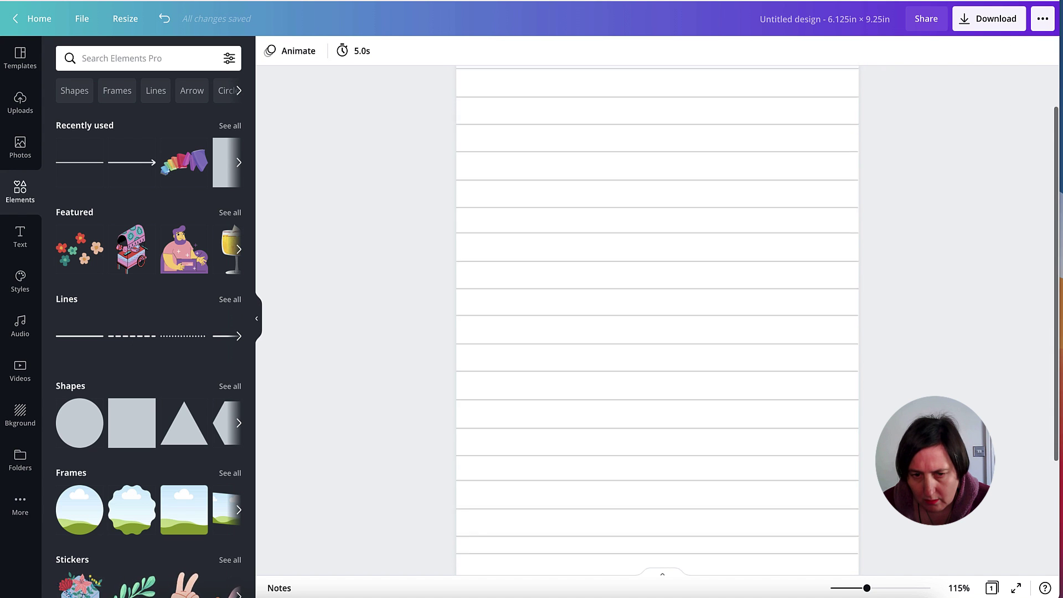
left_click(792, 447)
key("ctrl+d")
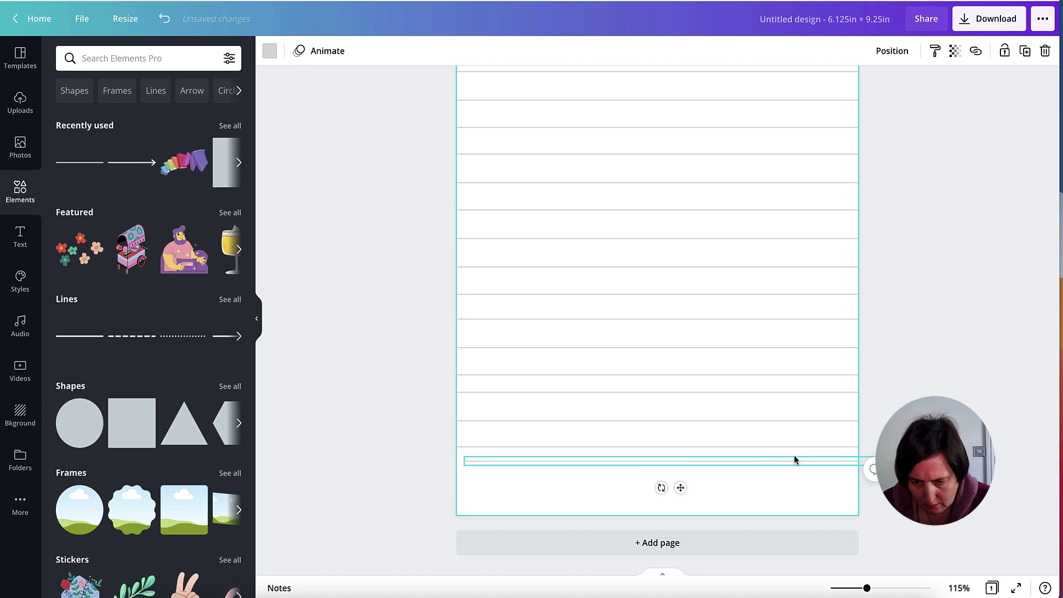
mouse_move(795, 458)
left_mouse_down()
mouse_move(790, 486)
mouse_move(786, 470)
left_mouse_up()
left_click(872, 482)
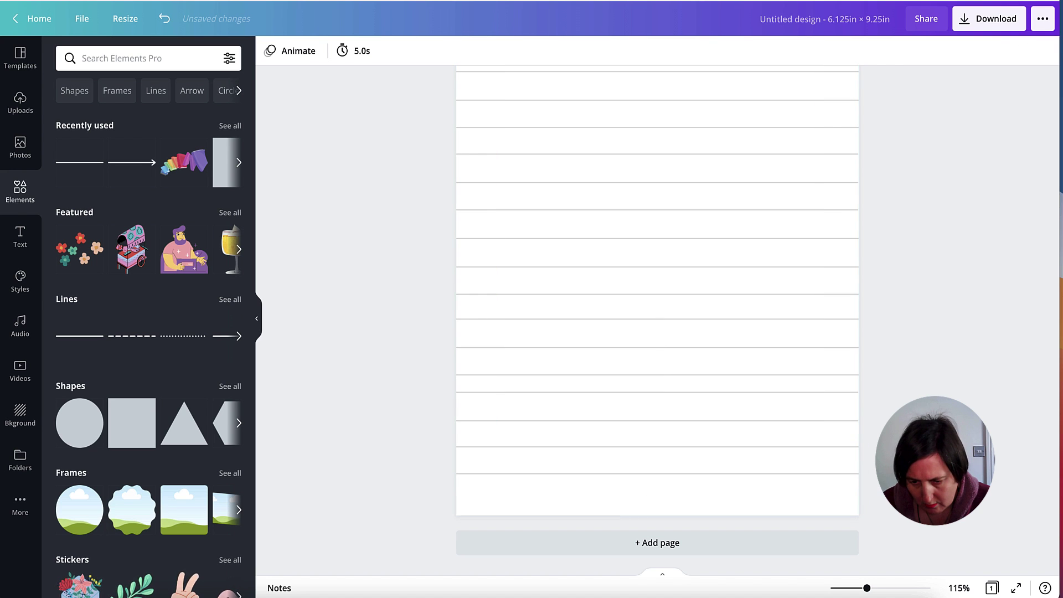
Select all the grey lines on the page and group them into one object
scroll(872, 481, "up", 3)
scroll(872, 481, "up", 1)
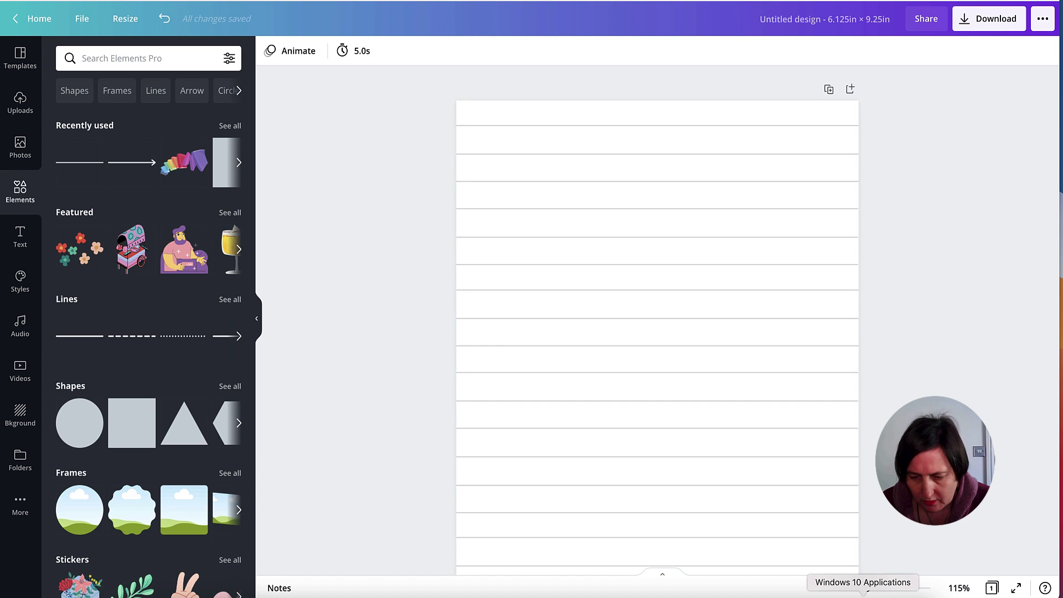
left_click_drag(867, 588, 854, 589)
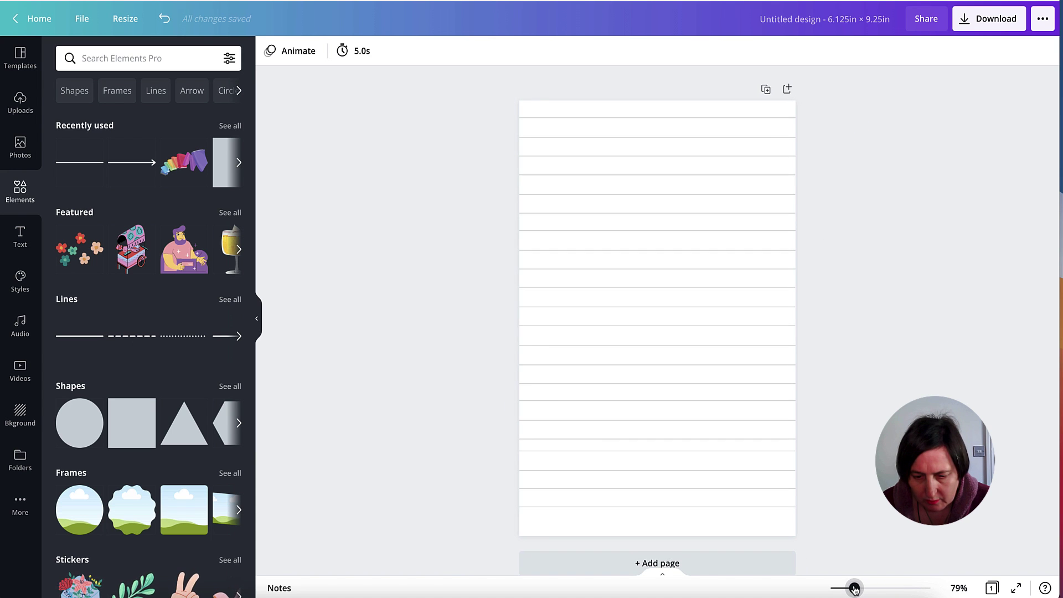
left_click_drag(814, 513, 718, 111)
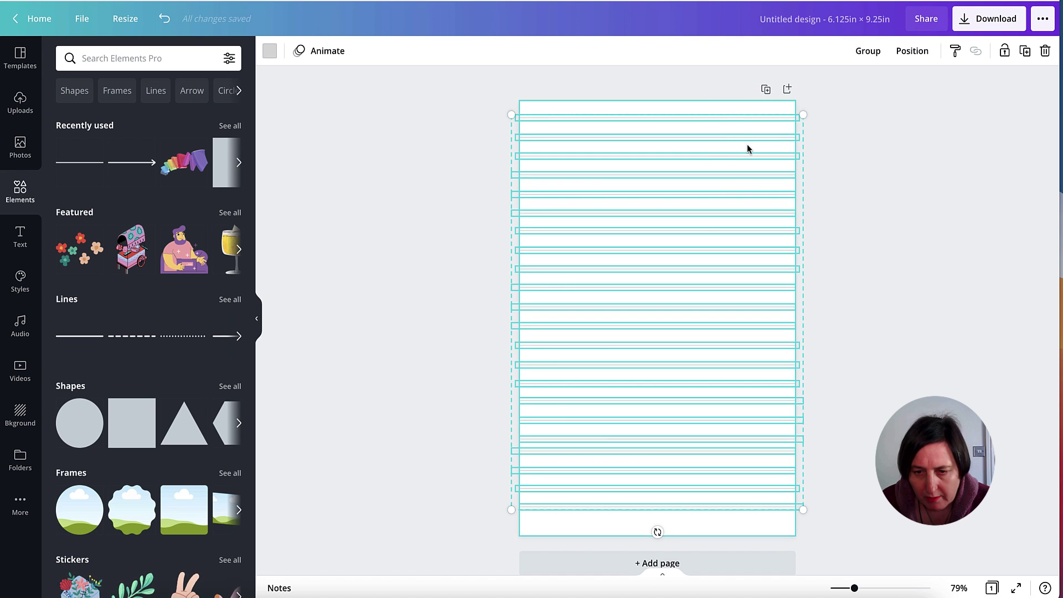
left_click(868, 51)
Move the line group down to leave a blank header space and shift it sideways so every line spans the full page width
left_click_drag(739, 184, 742, 195)
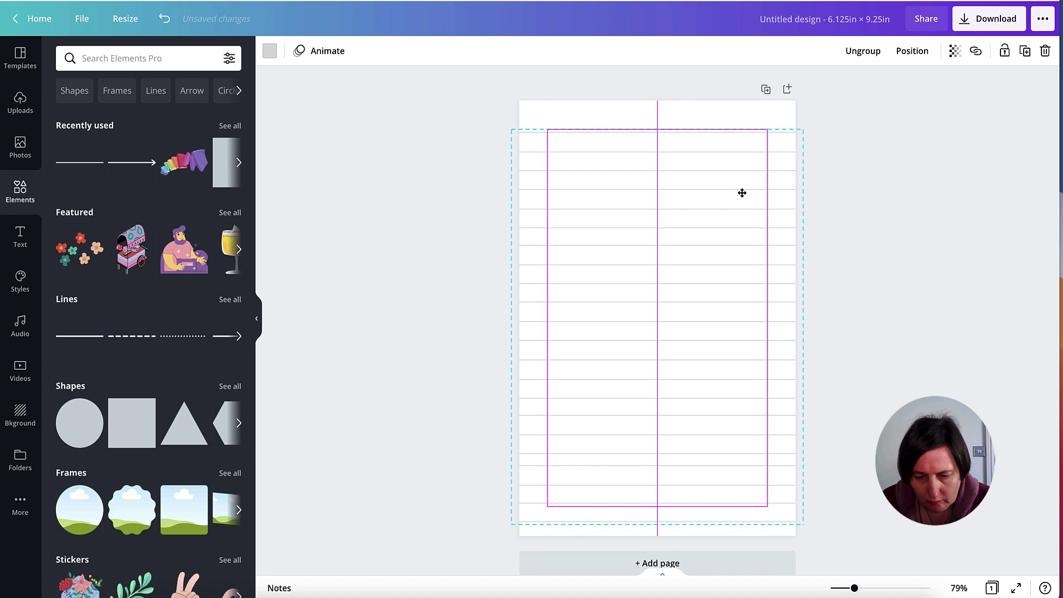
left_click_drag(741, 195, 742, 194)
left_click(869, 191)
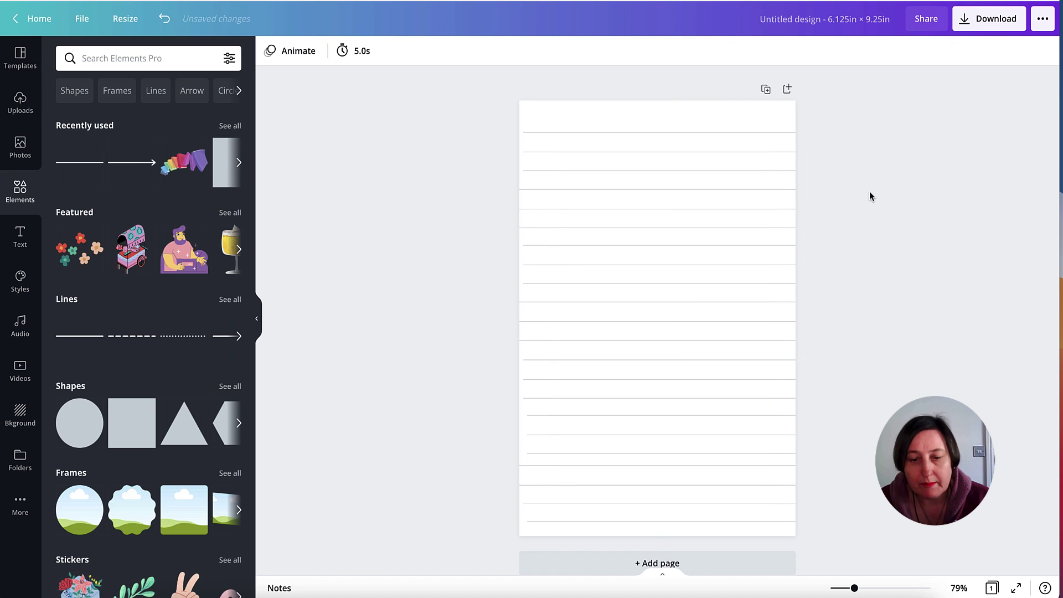
left_click_drag(743, 208, 736, 204)
left_click(865, 201)
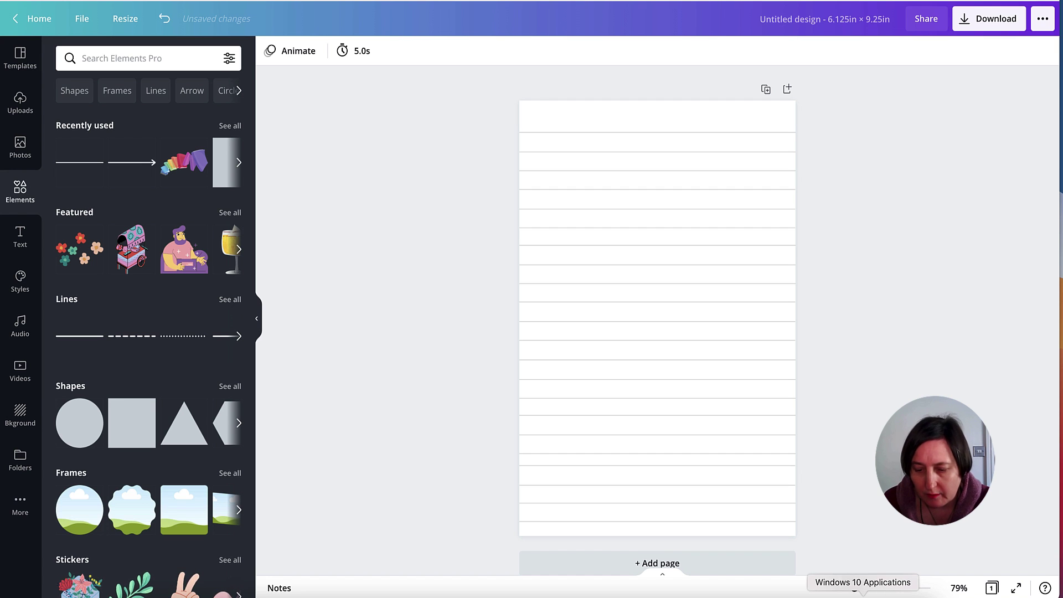
Duplicate the lined page repeatedly until the design has 20 pages
left_click_drag(855, 588, 857, 588)
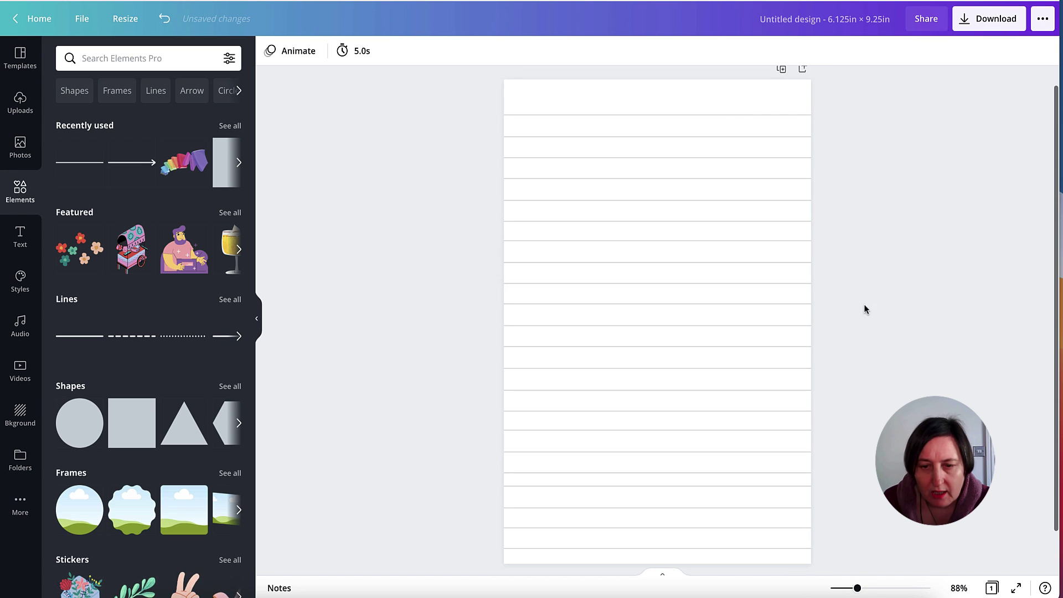
scroll(889, 198, "down", 1)
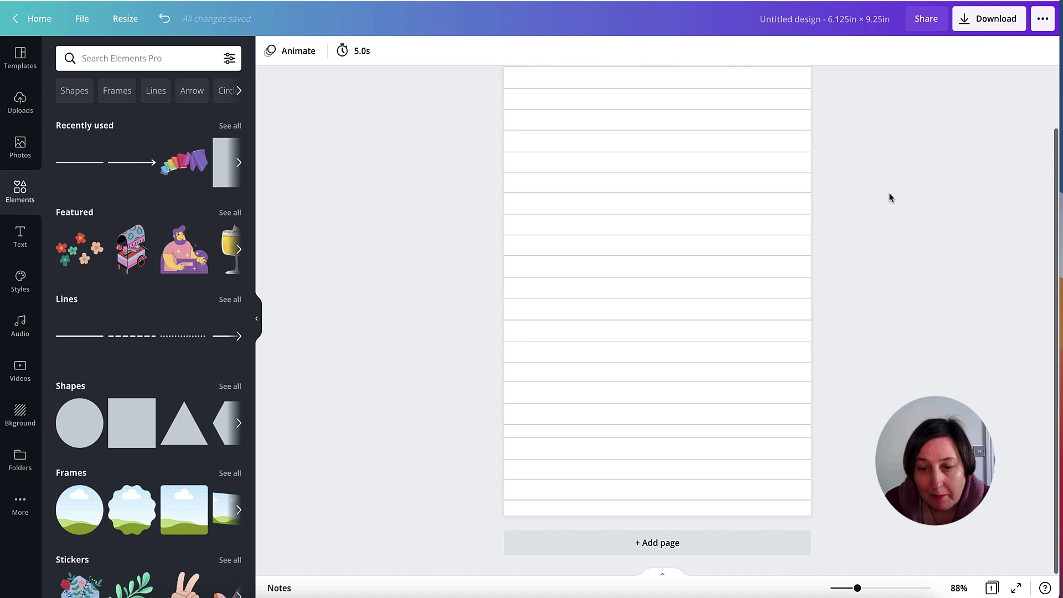
scroll(749, 145, "up", 1)
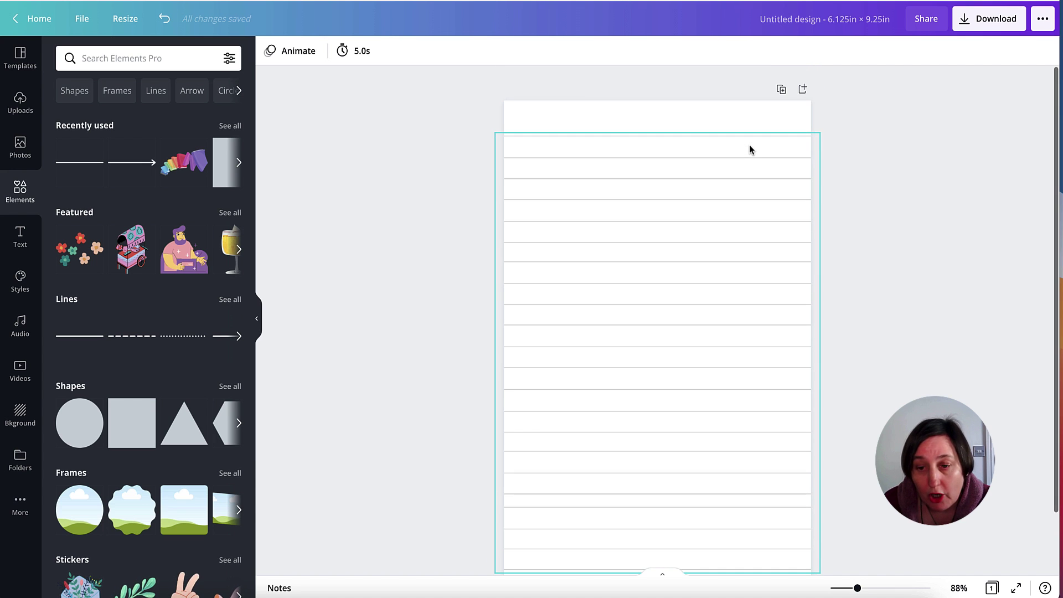
scroll(814, 158, "down", 2)
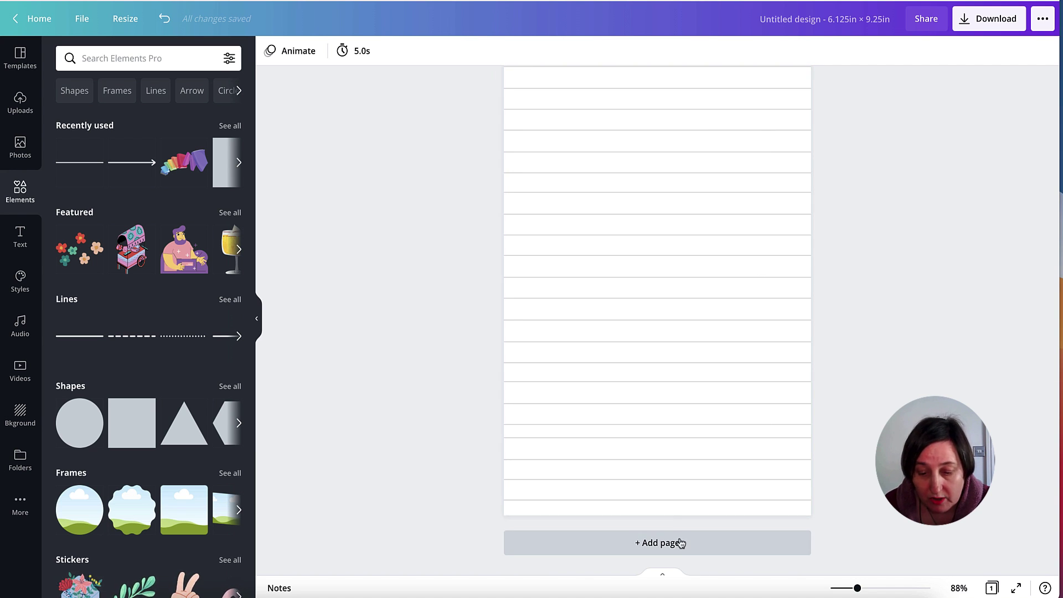
left_click(723, 317)
scroll(723, 318, "up", 1)
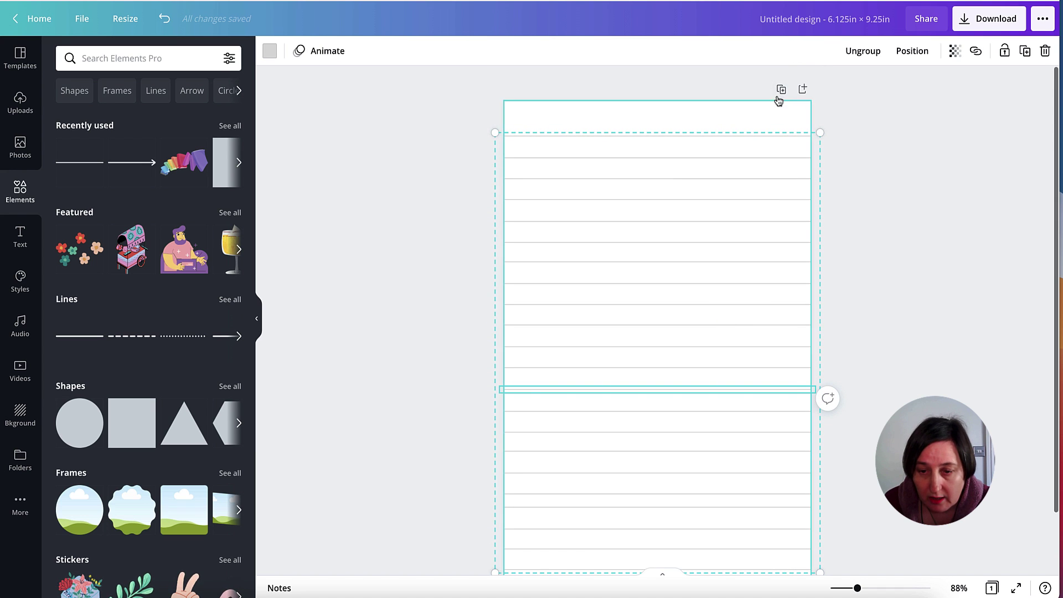
left_click(782, 89)
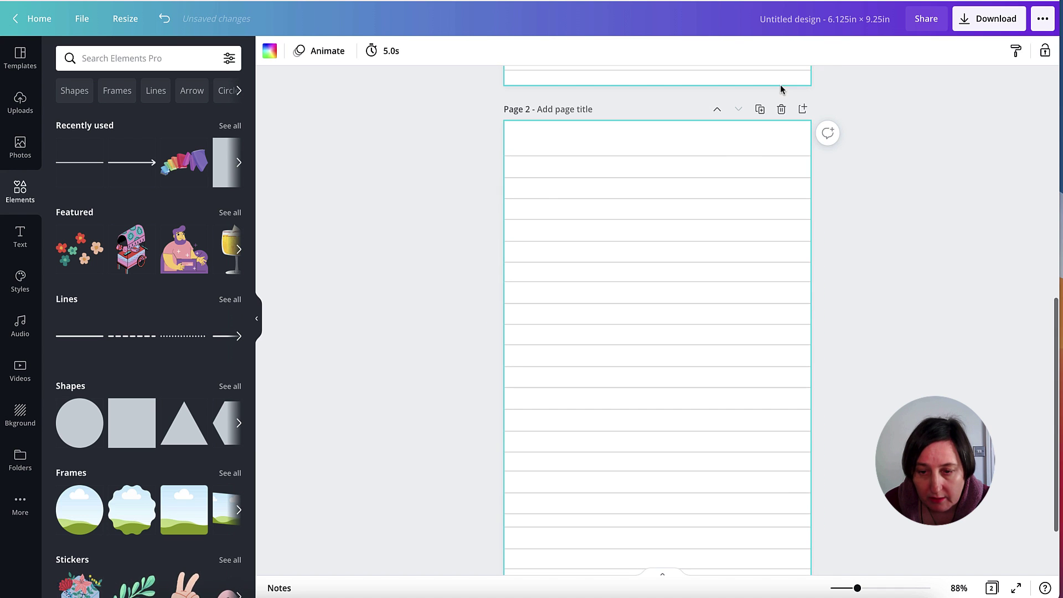
left_click(759, 109)
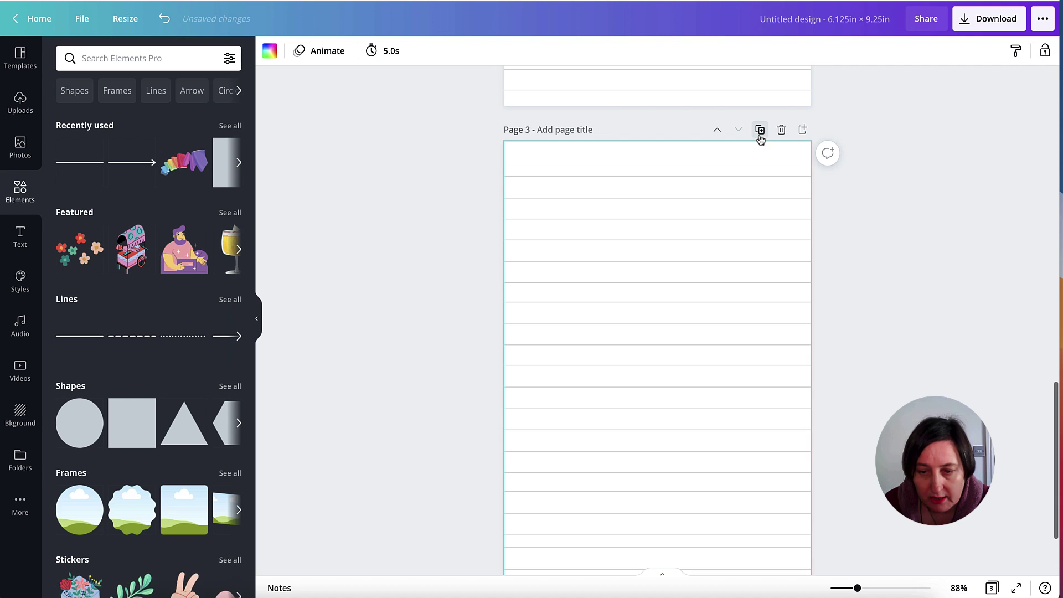
left_click(761, 133)
left_click(759, 131)
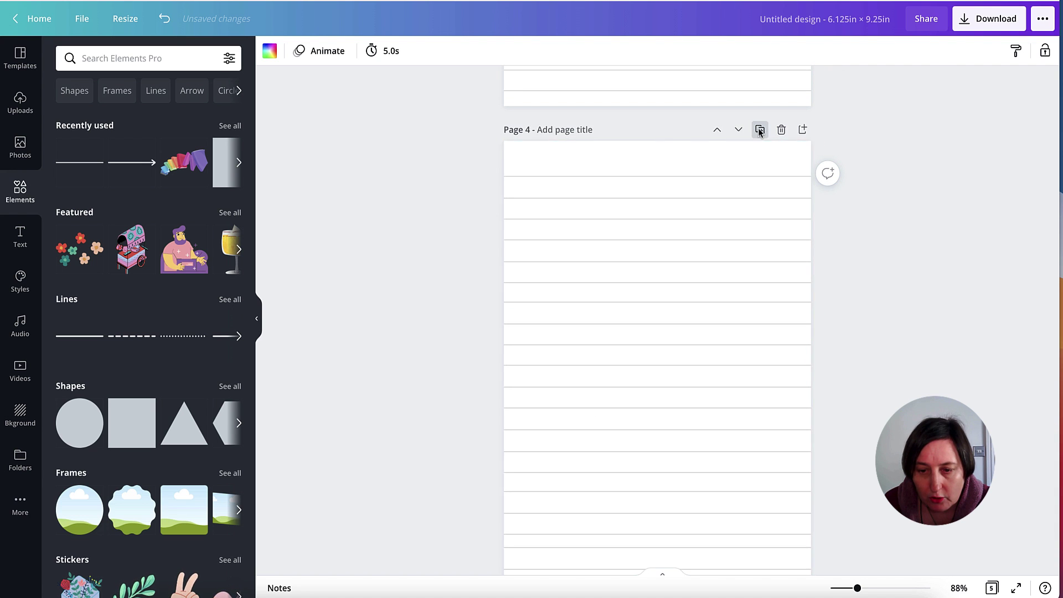
left_click(759, 131)
left_click(759, 131)
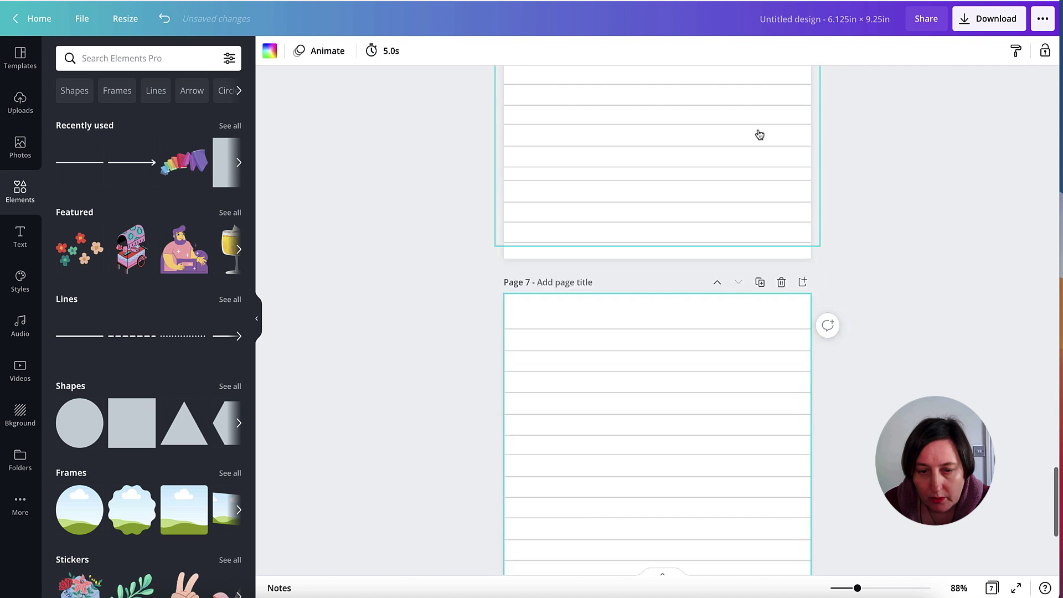
left_click(760, 133)
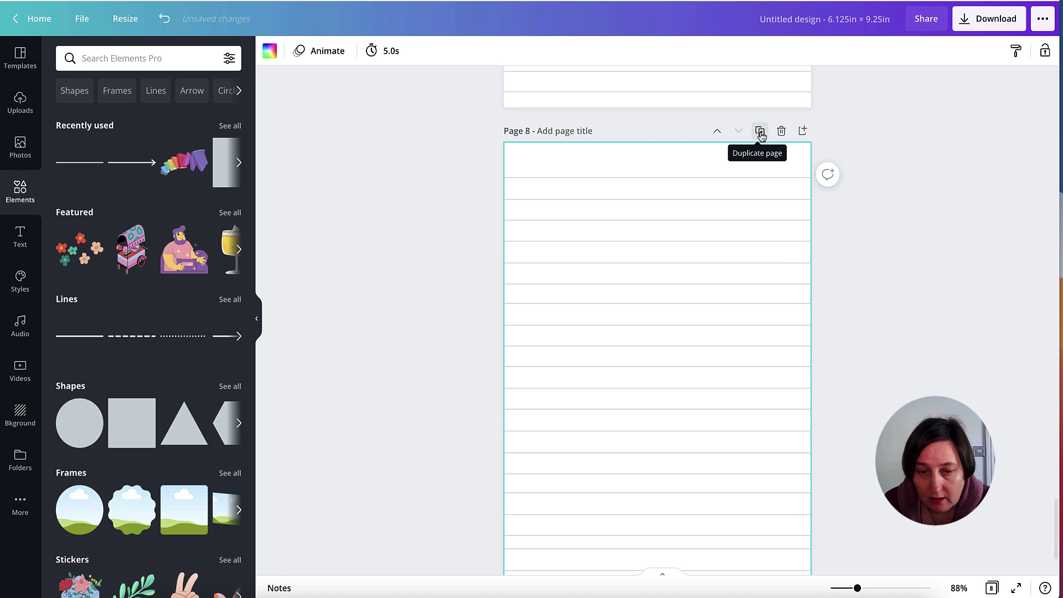
left_click(760, 133)
left_click(760, 133)
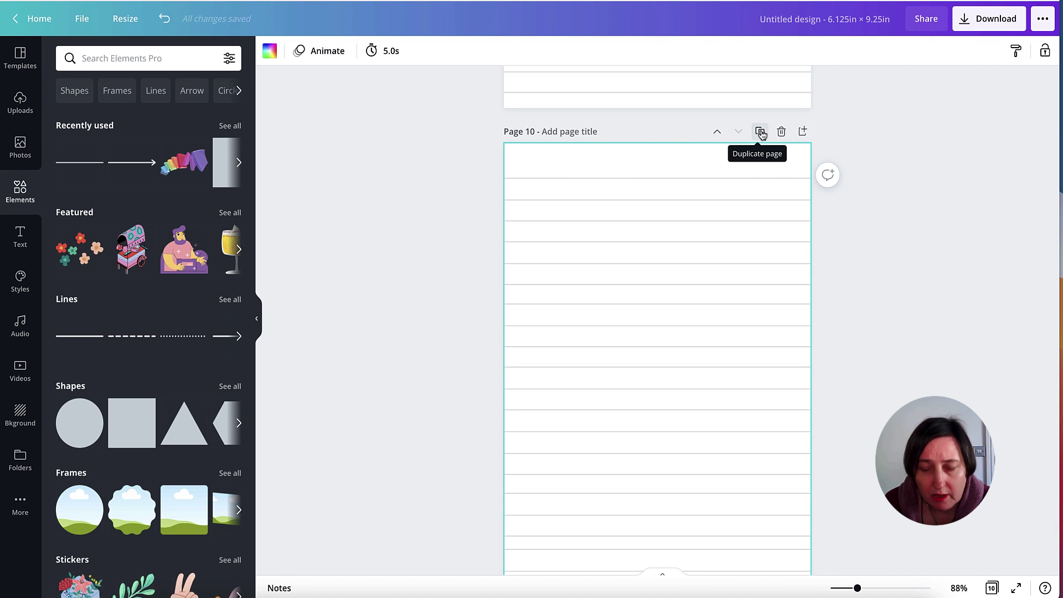
left_click(761, 133)
left_click(760, 133)
left_click(760, 132)
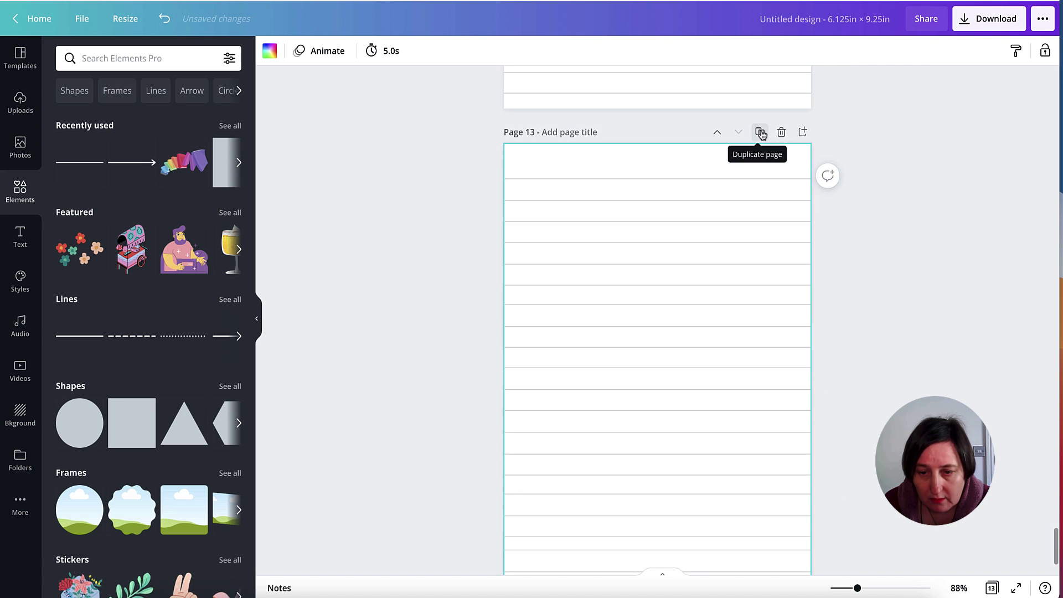
left_click(761, 133)
left_click(760, 133)
left_click(760, 133)
left_click(760, 133)
left_click(760, 134)
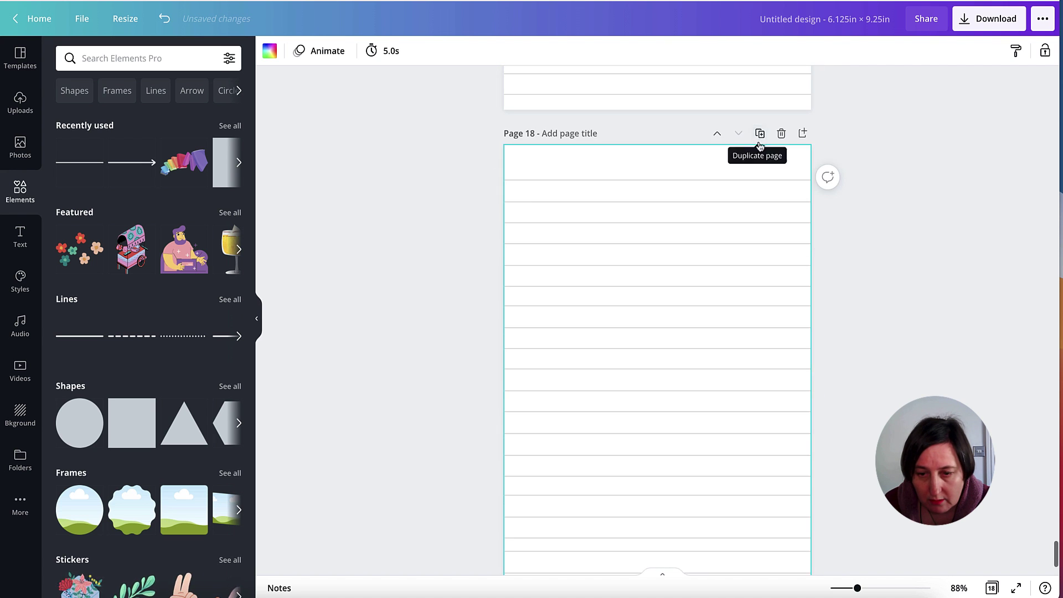
left_click(760, 134)
left_click(760, 134)
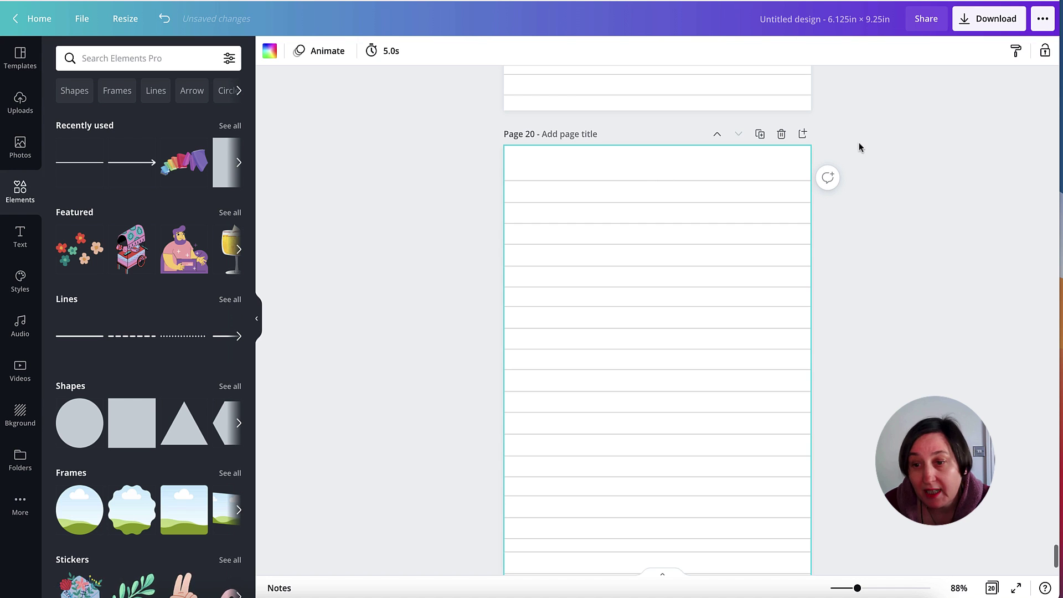
Download all 20 pages as a PDF Print file without crop marks and bleed, and dismiss the saved-design dialog
left_click(980, 19)
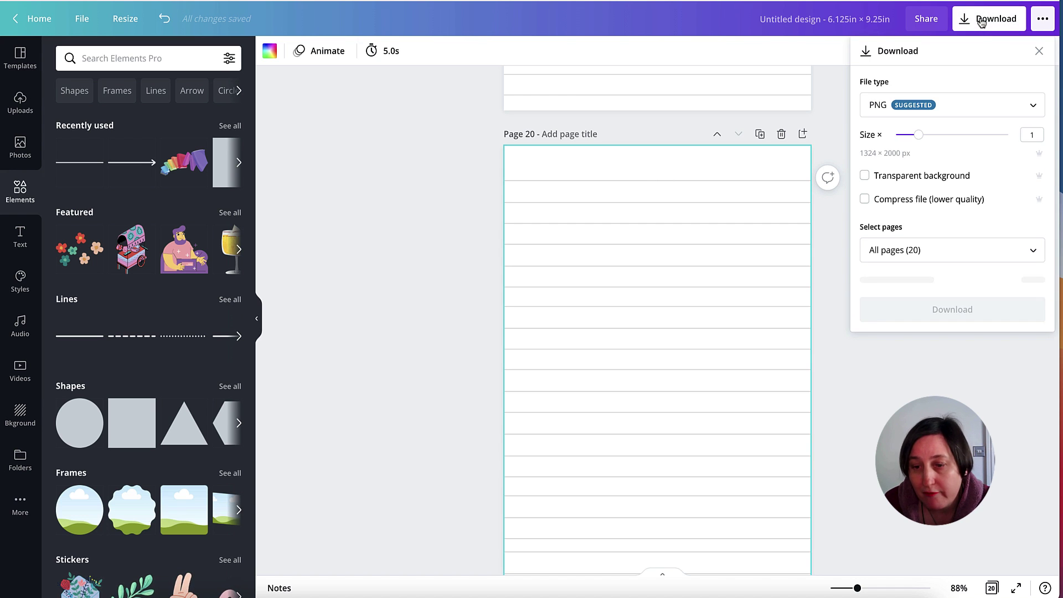
left_click(1034, 107)
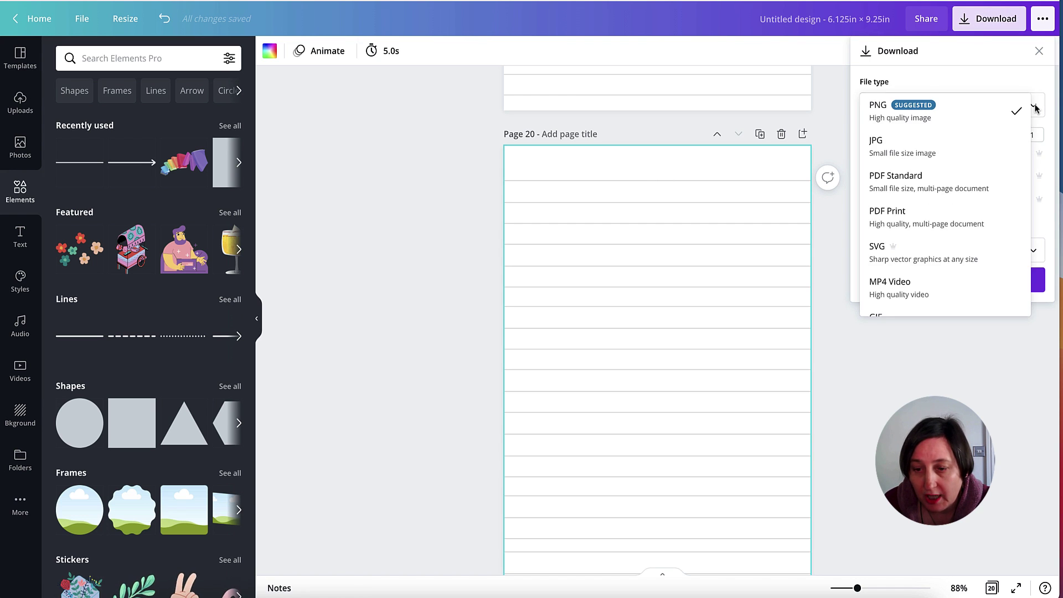
left_click(939, 225)
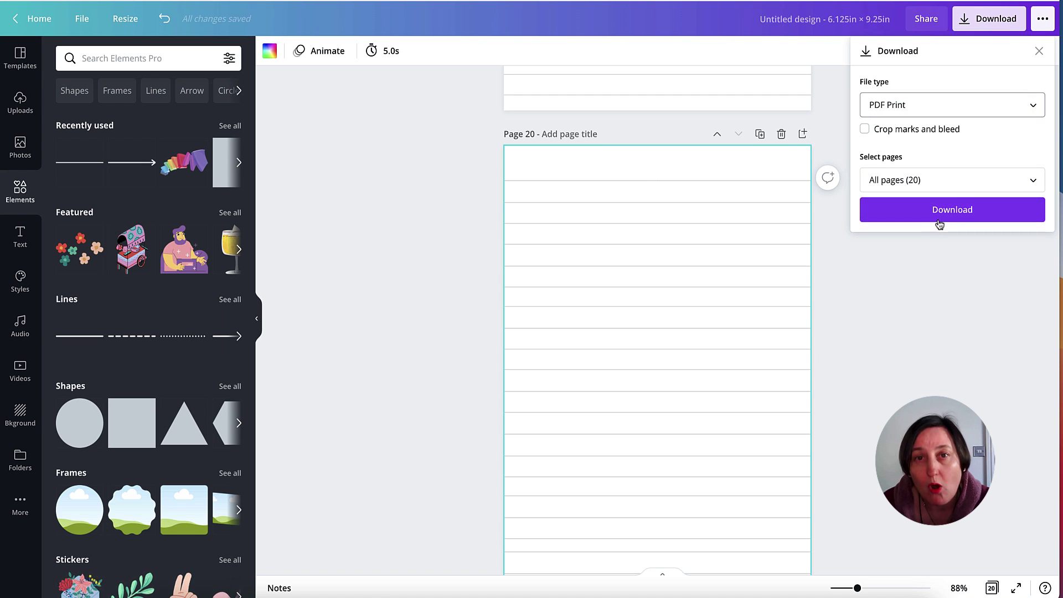
left_click(969, 211)
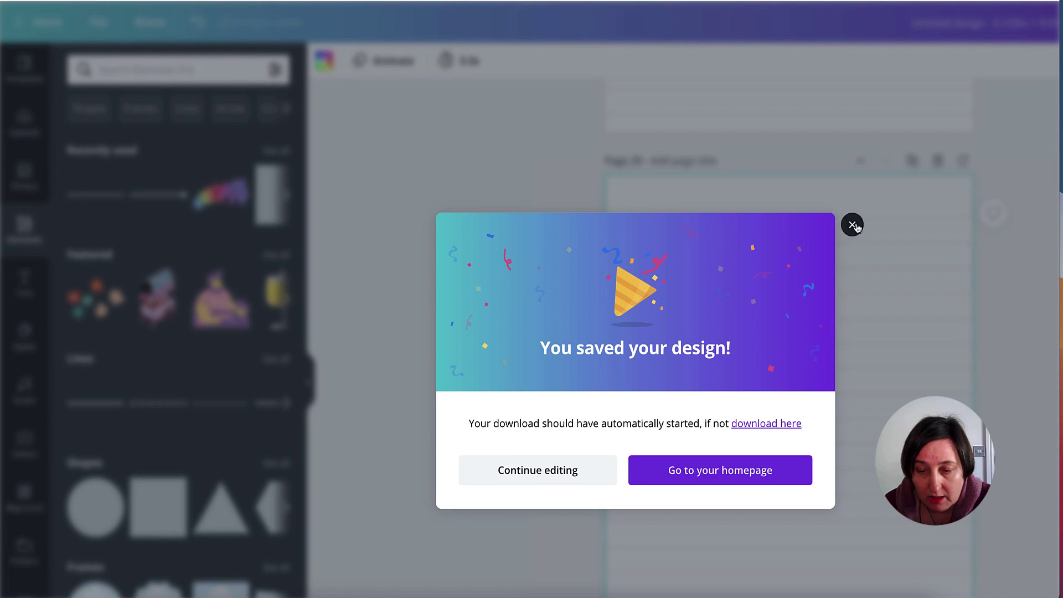
left_click(852, 225)
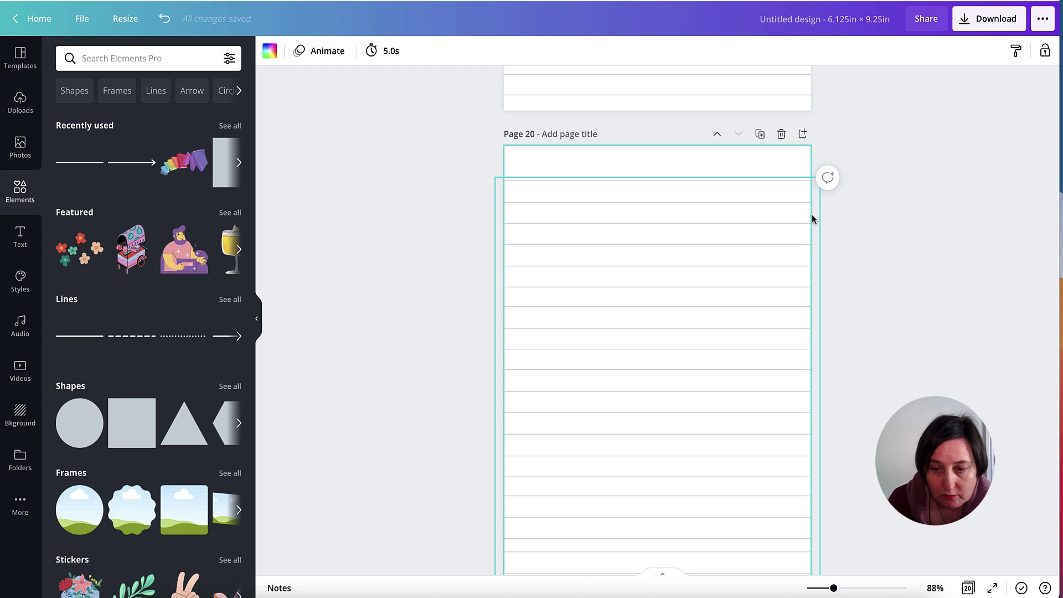
Check the lined pages in the downloaded PDF in Adobe Acrobat and quit the PDF viewer
scroll(902, 142, "down", 2)
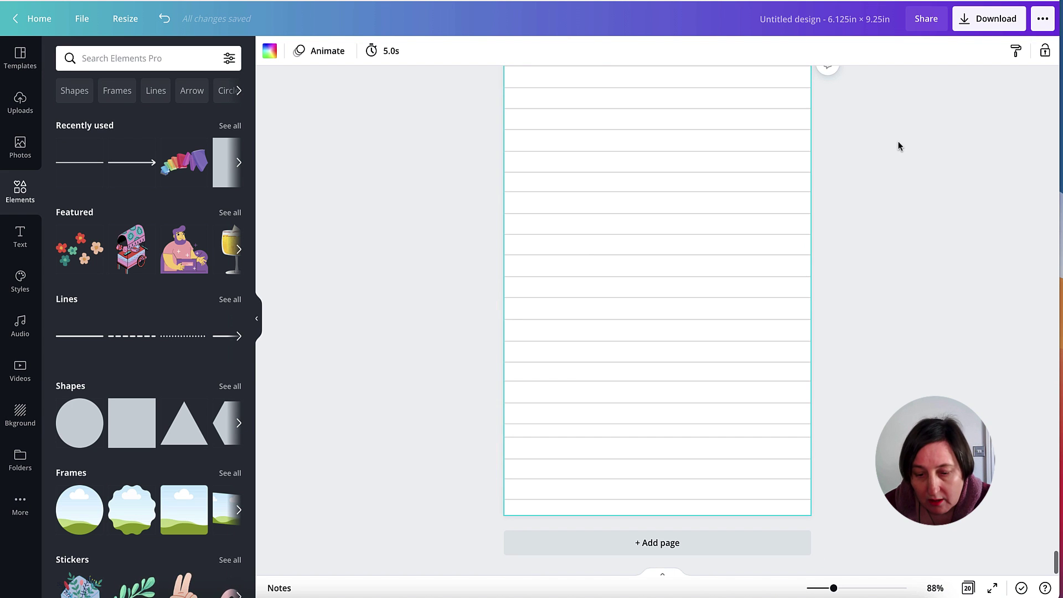
scroll(788, 135, "up", 3)
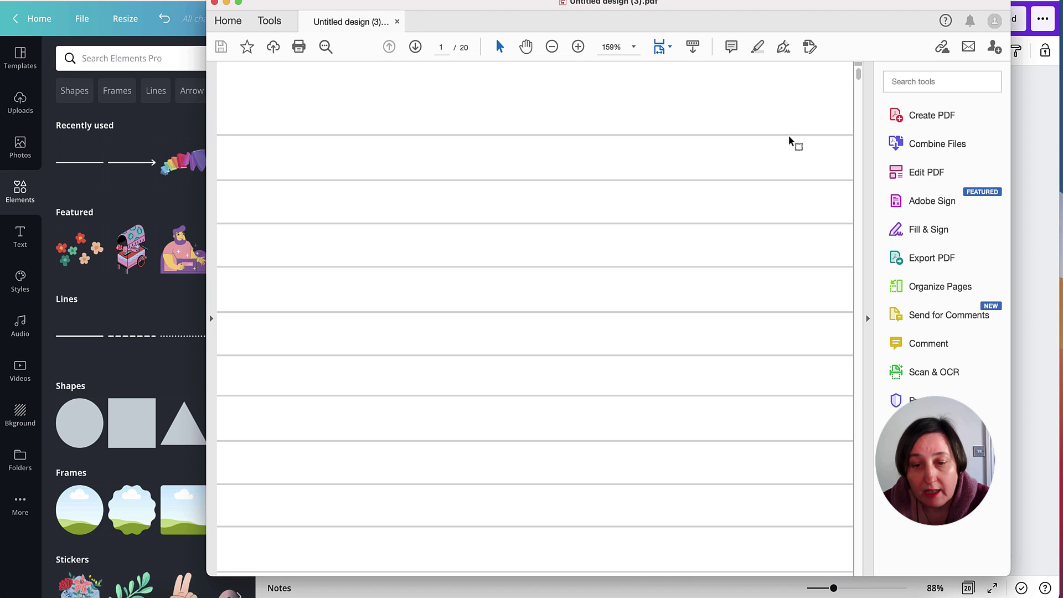
scroll(790, 138, "down", 2)
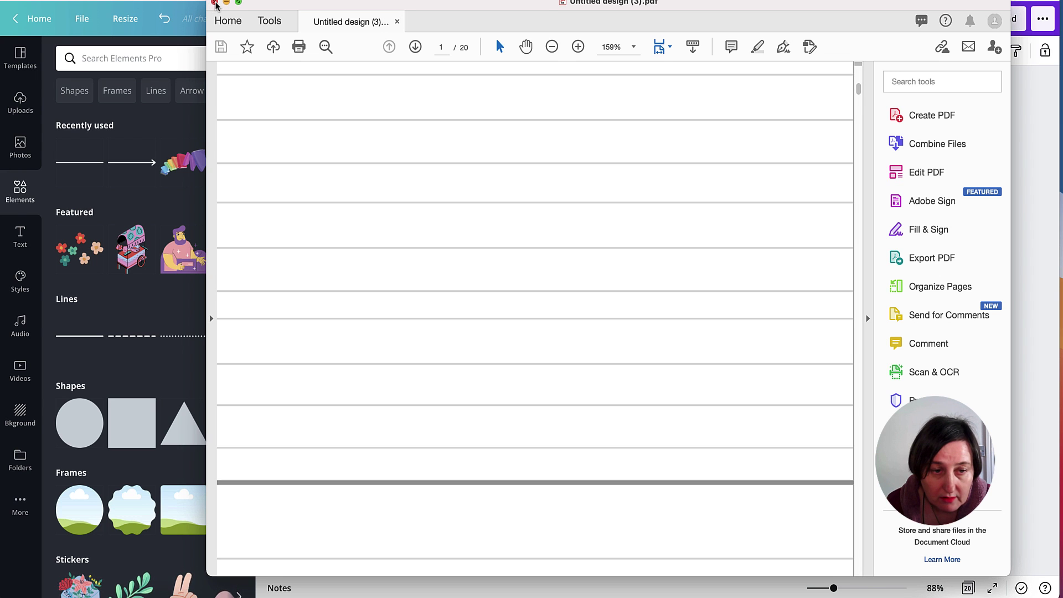
key("super+q")
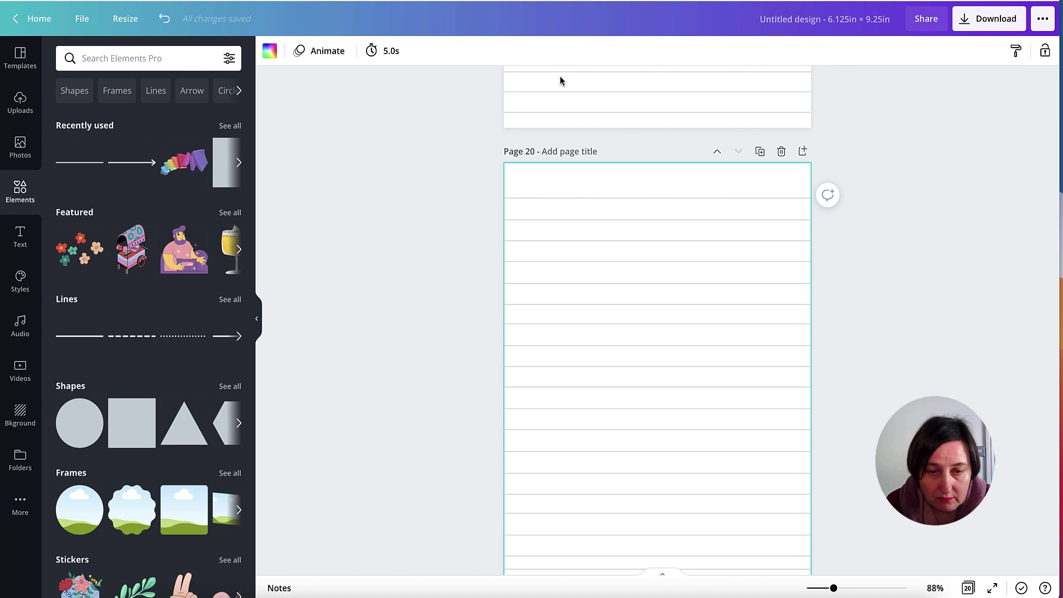
Duplicate the last lined page repeatedly until the design has 100 pages
scroll(630, 132, "down", 2)
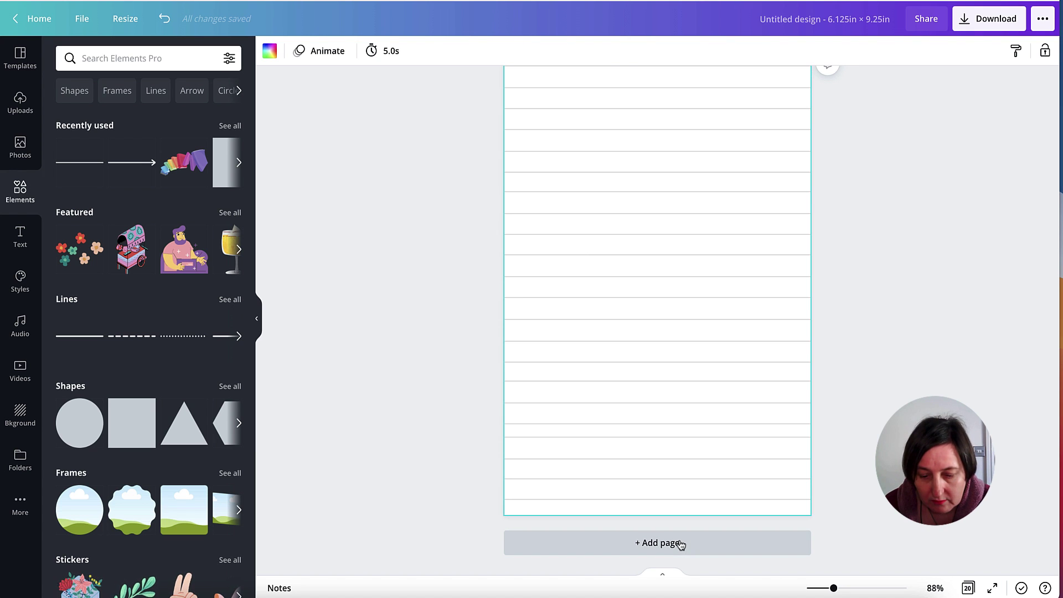
left_click(803, 547)
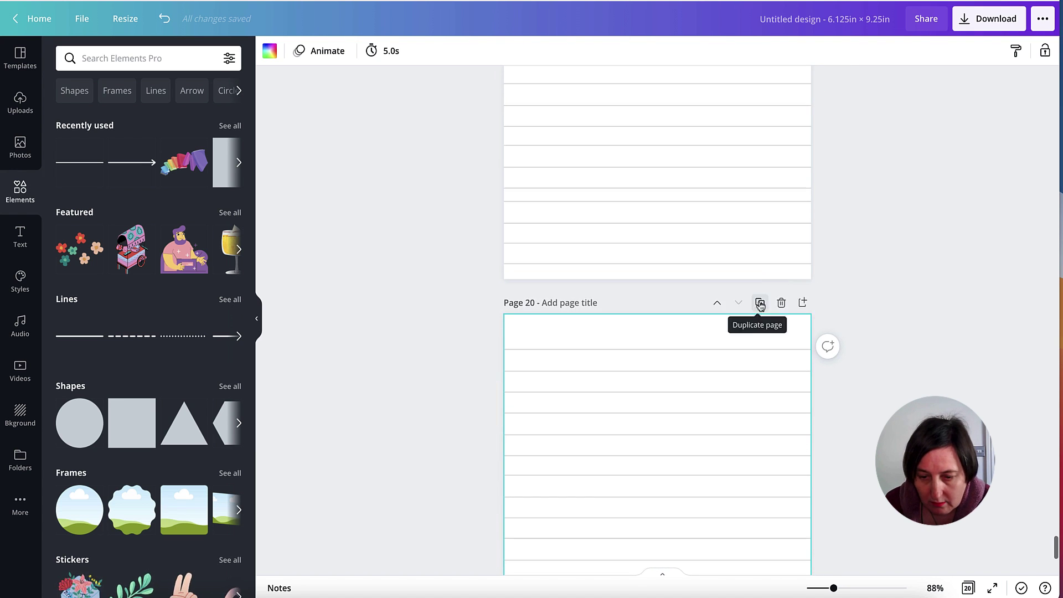
left_click(759, 302)
left_click(760, 372)
left_click(759, 321)
left_click(759, 323)
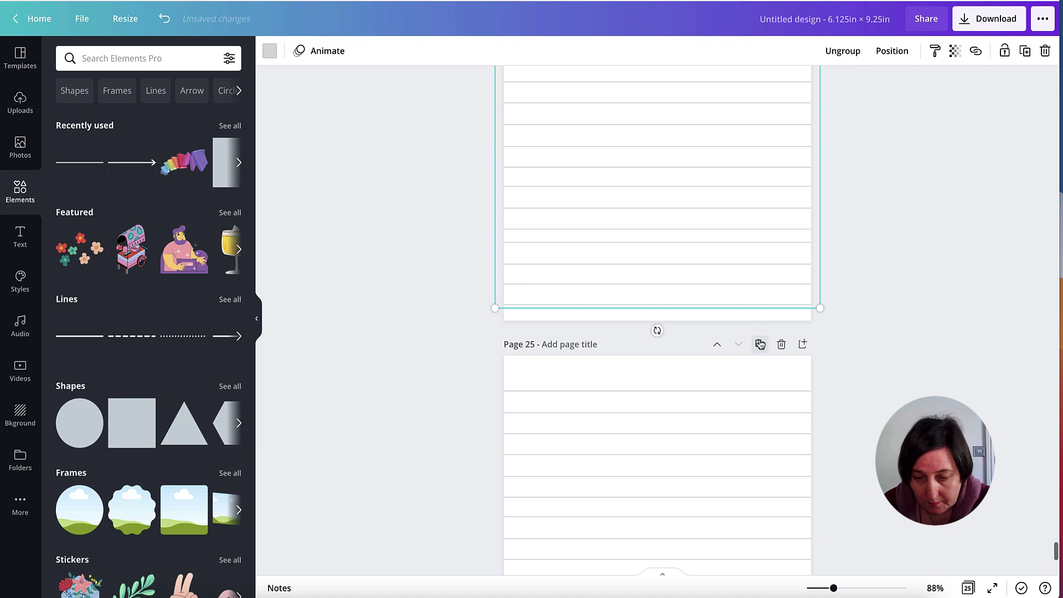
left_click(759, 344)
left_click(759, 344)
left_click(760, 363)
left_click(759, 384)
left_click(760, 384)
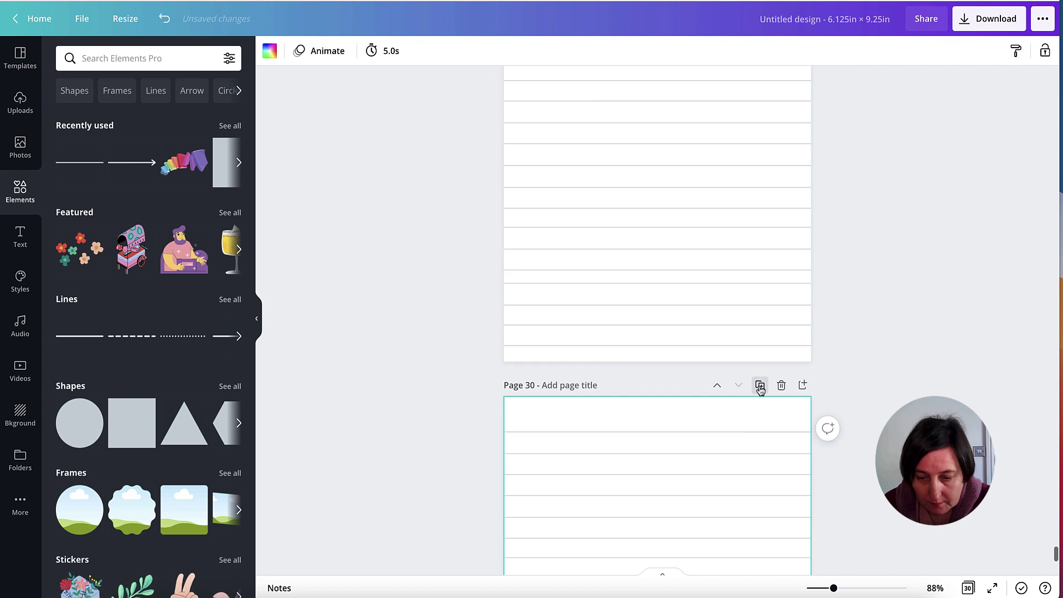
left_click(760, 386)
left_click(759, 386)
left_click(760, 386)
left_click(760, 386)
left_click(760, 386)
left_click(759, 386)
left_click(759, 386)
left_click(760, 386)
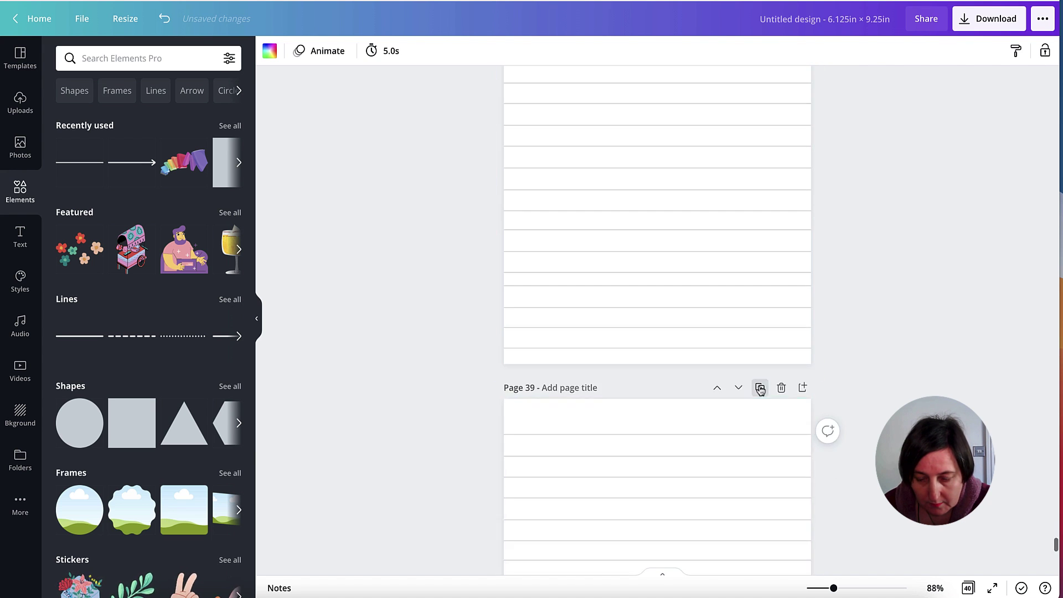
left_click(760, 387)
left_click(759, 388)
left_click(759, 388)
left_click(759, 388)
left_click(759, 389)
left_click(759, 389)
left_click(759, 390)
left_click(760, 389)
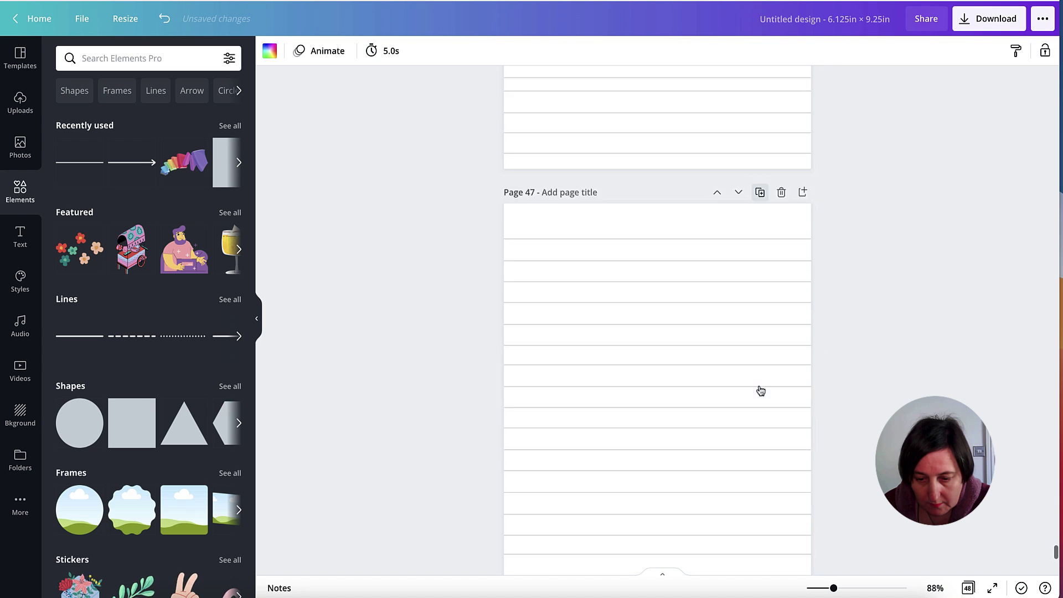
left_click(759, 389)
left_click(760, 390)
left_click(759, 389)
left_click(759, 390)
left_click(760, 390)
left_click(761, 410)
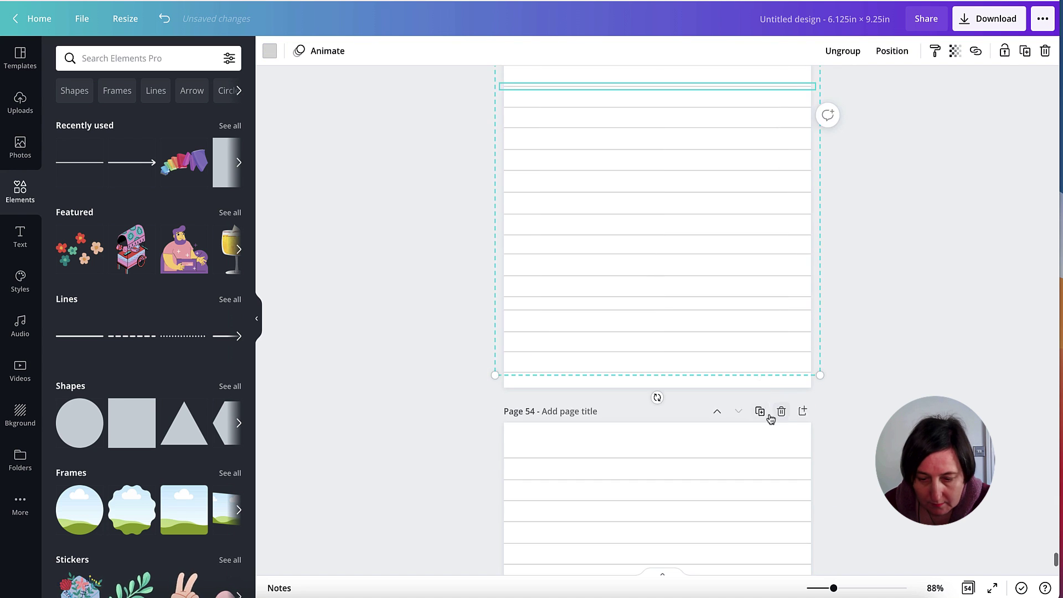
left_click(760, 324)
left_click(760, 324)
left_click(760, 324)
left_click(760, 325)
left_click(760, 349)
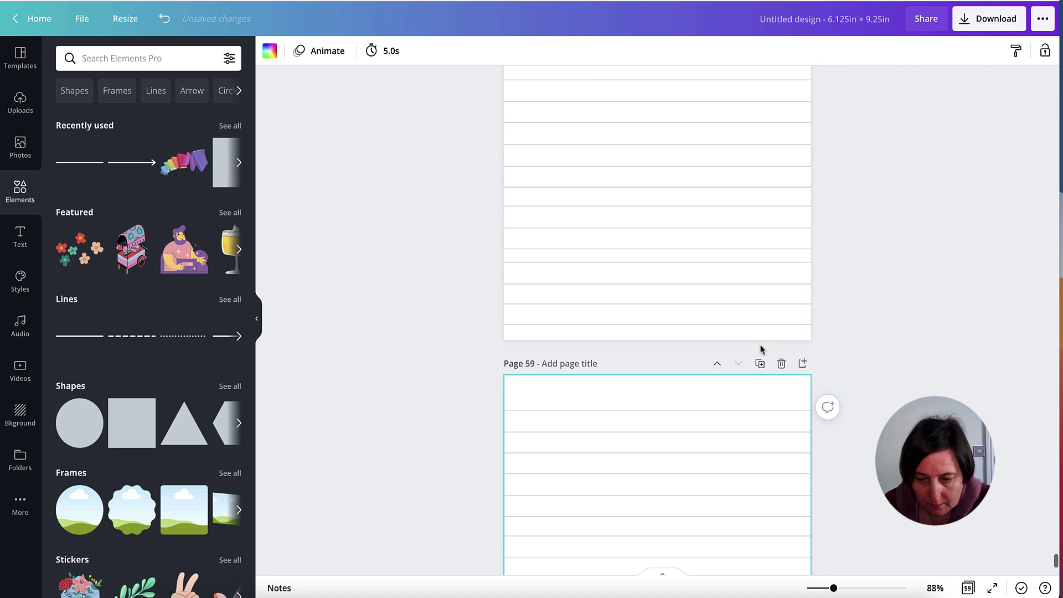
left_click(760, 377)
left_click(760, 382)
left_click(760, 384)
left_click(759, 384)
left_click(760, 383)
left_click(759, 384)
left_click(760, 385)
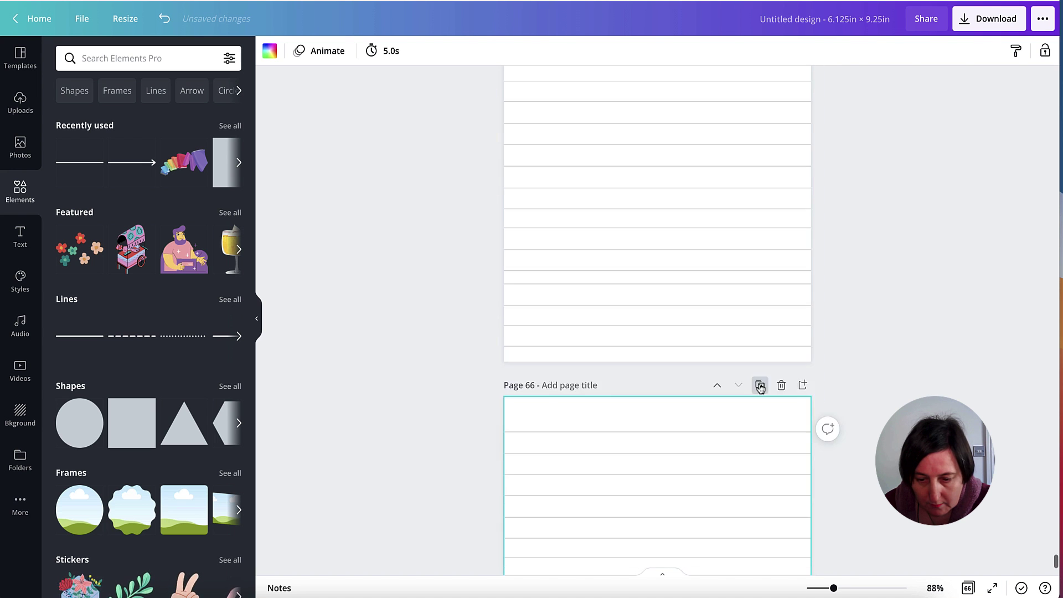
left_click(760, 386)
left_click(760, 387)
left_click(760, 387)
left_click(760, 387)
left_click(760, 388)
left_click(760, 387)
left_click(760, 388)
left_click(760, 387)
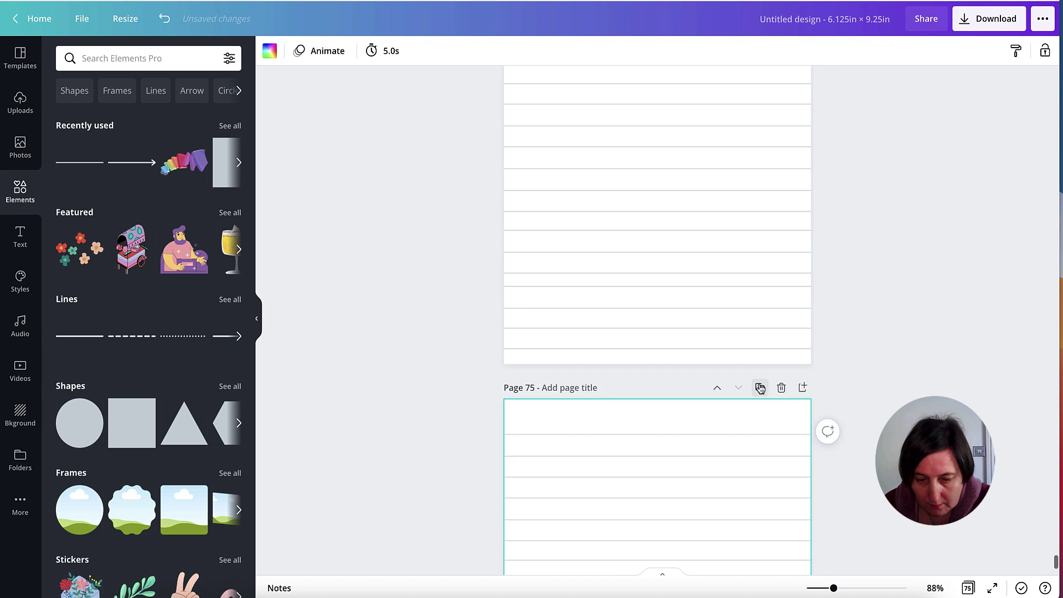
left_click(760, 388)
left_click(760, 388)
left_click(760, 388)
left_click(760, 388)
left_click(760, 389)
left_click(760, 388)
left_click(760, 389)
left_click(760, 389)
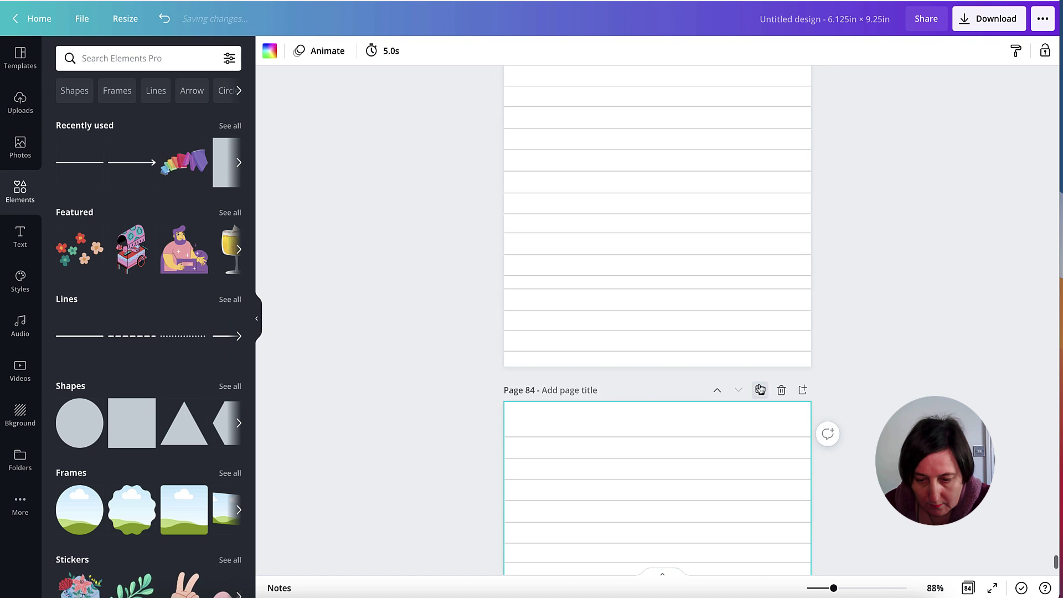
left_click(760, 389)
left_click(760, 390)
left_click(760, 390)
left_click(760, 390)
left_click(760, 390)
left_click(761, 390)
left_click(760, 391)
left_click(760, 391)
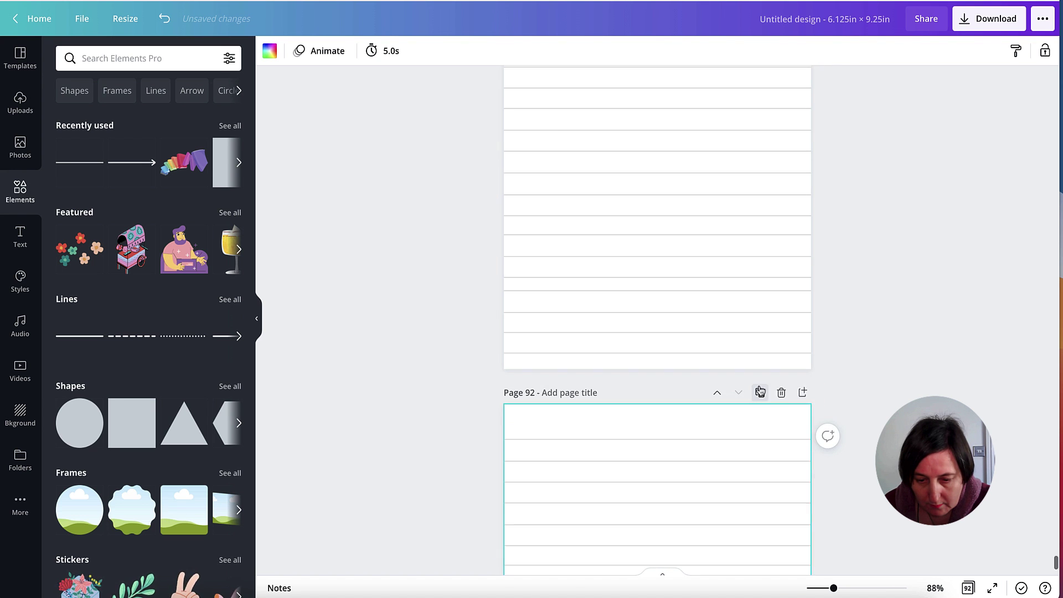
left_click(760, 391)
left_click(760, 392)
left_click(760, 392)
left_click(760, 392)
left_click(760, 392)
left_click(760, 393)
left_click(760, 393)
left_click(760, 393)
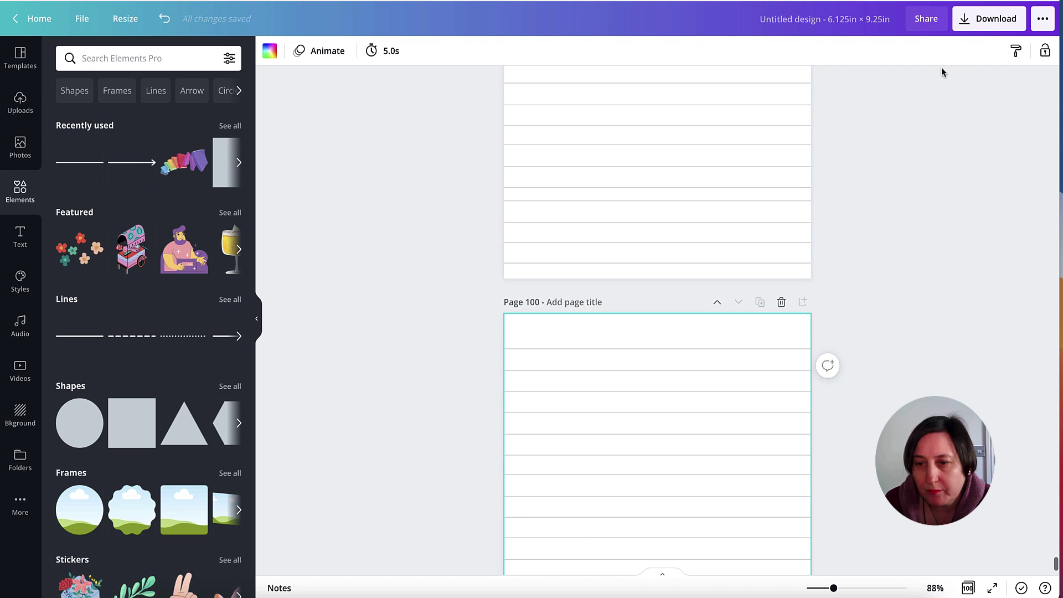
left_click(982, 22)
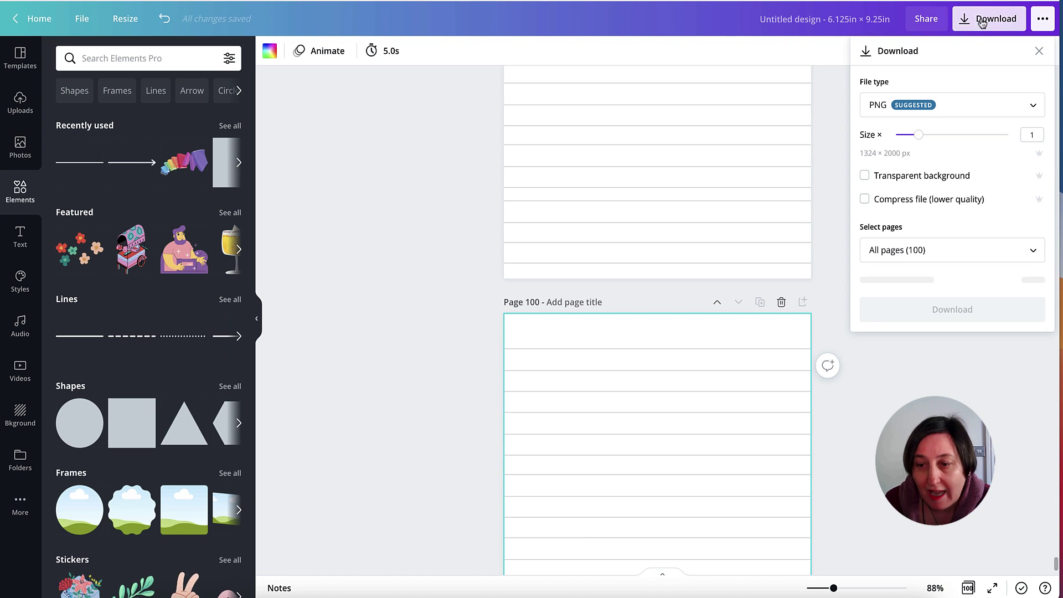
left_click(987, 107)
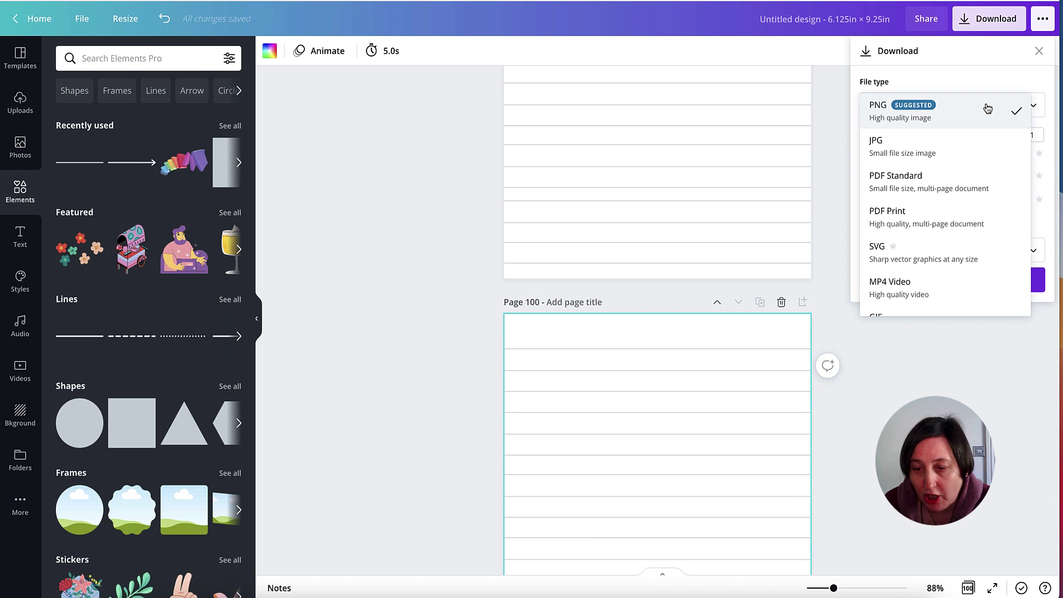
left_click(955, 225)
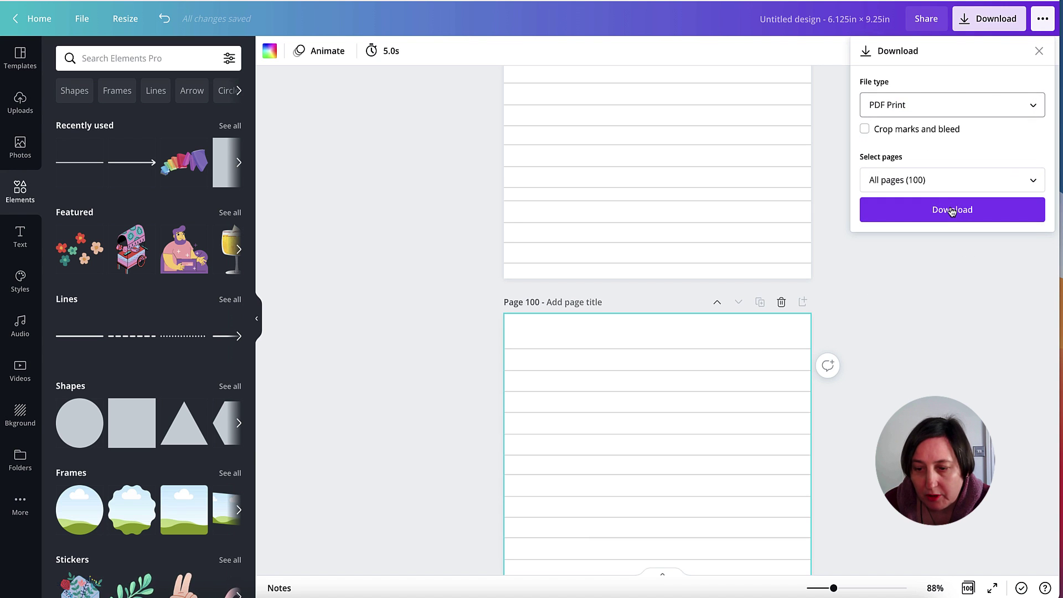
Rename the untitled design as Notebook
left_click(821, 19)
type("Not")
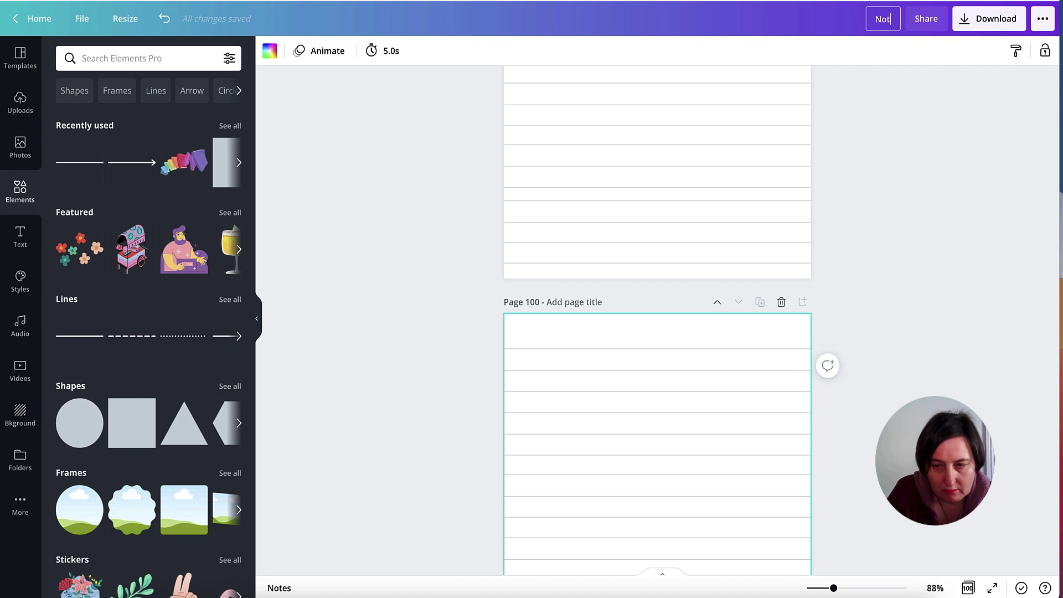
type("ebook")
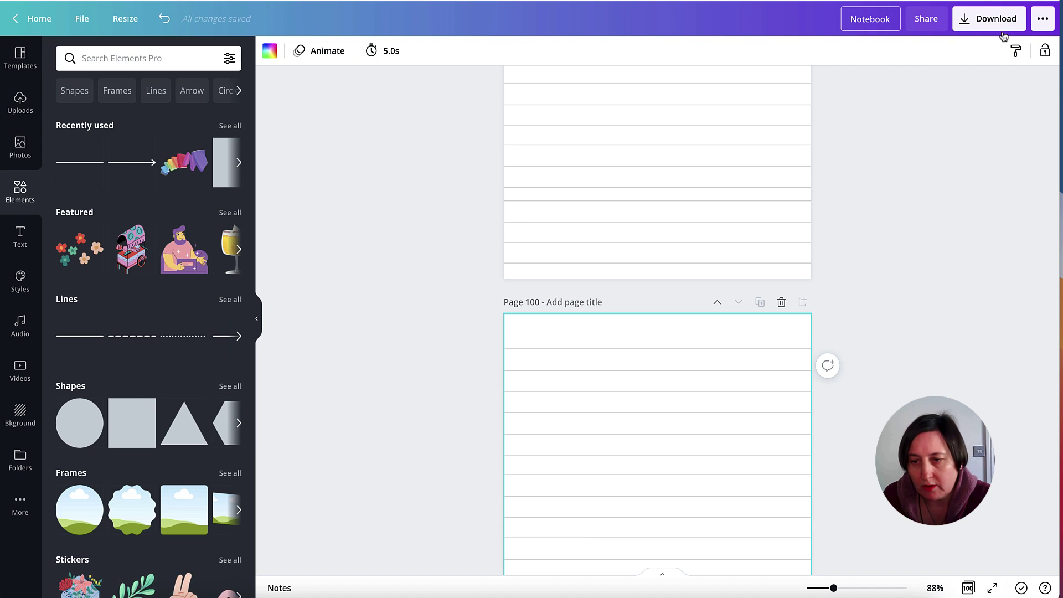
Download all 100 pages as a PDF Print file without crop marks and bleed, and close the PDF once it opens in Adobe Acrobat
left_click(999, 18)
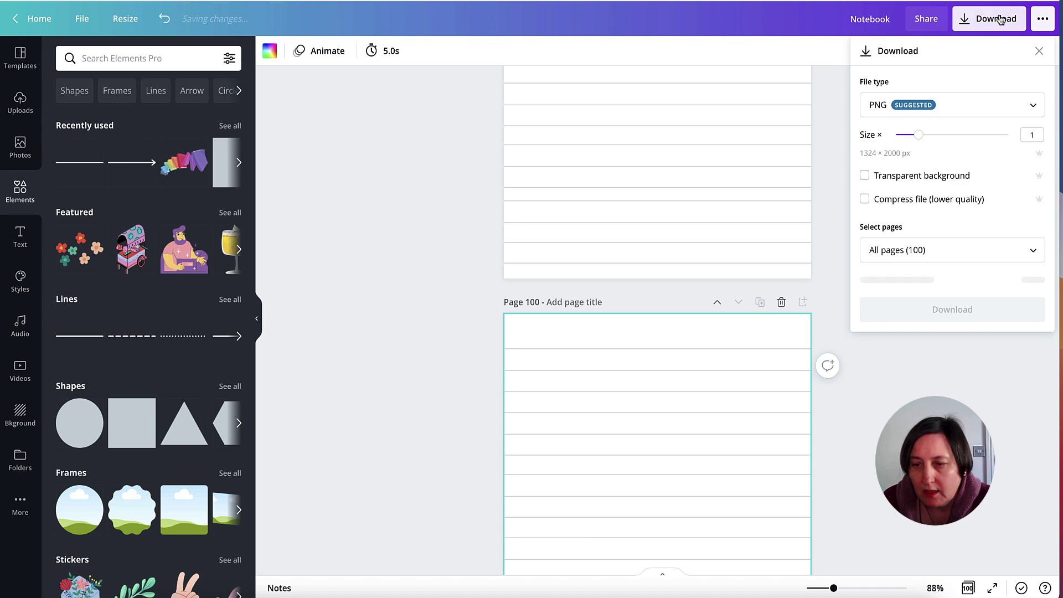
left_click(1008, 109)
left_click(952, 225)
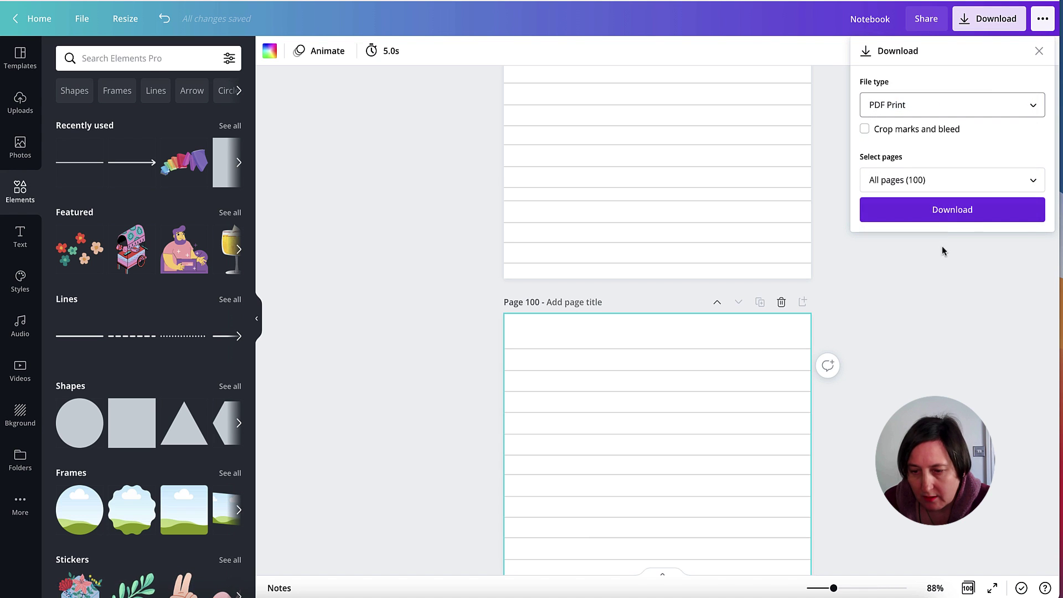
left_click(942, 212)
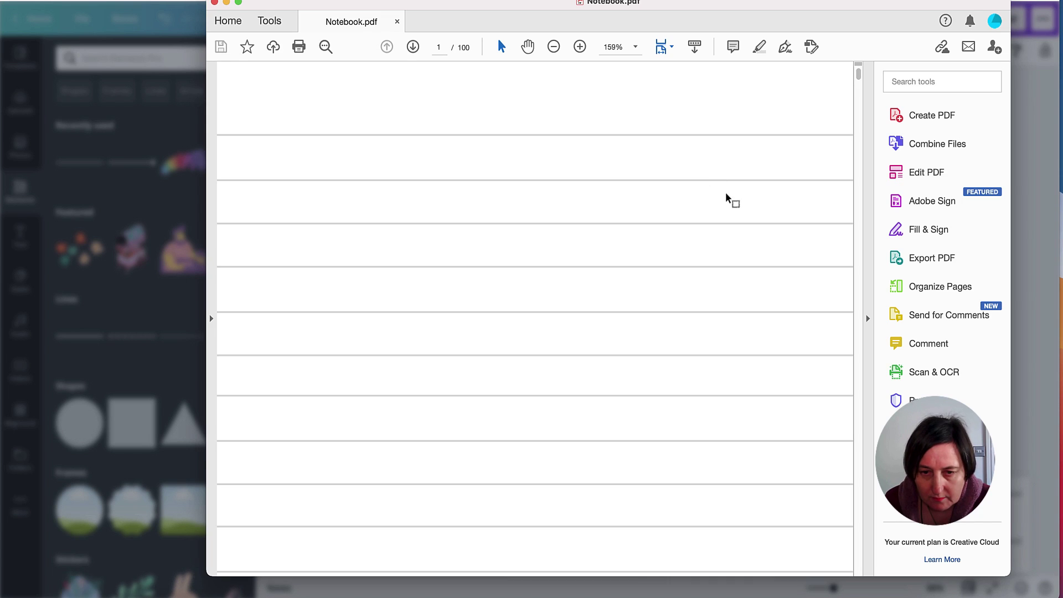
left_click(215, 3)
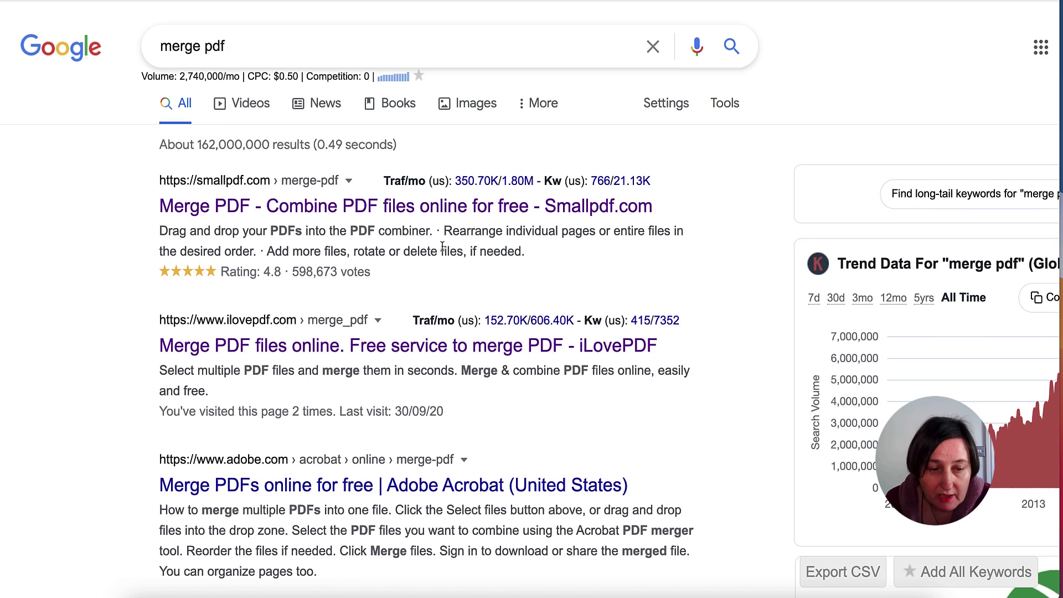
Look through the Google results for "merge pdf" and open Adobe Acrobat's free online PDF merging page
scroll(440, 246, "down", 3)
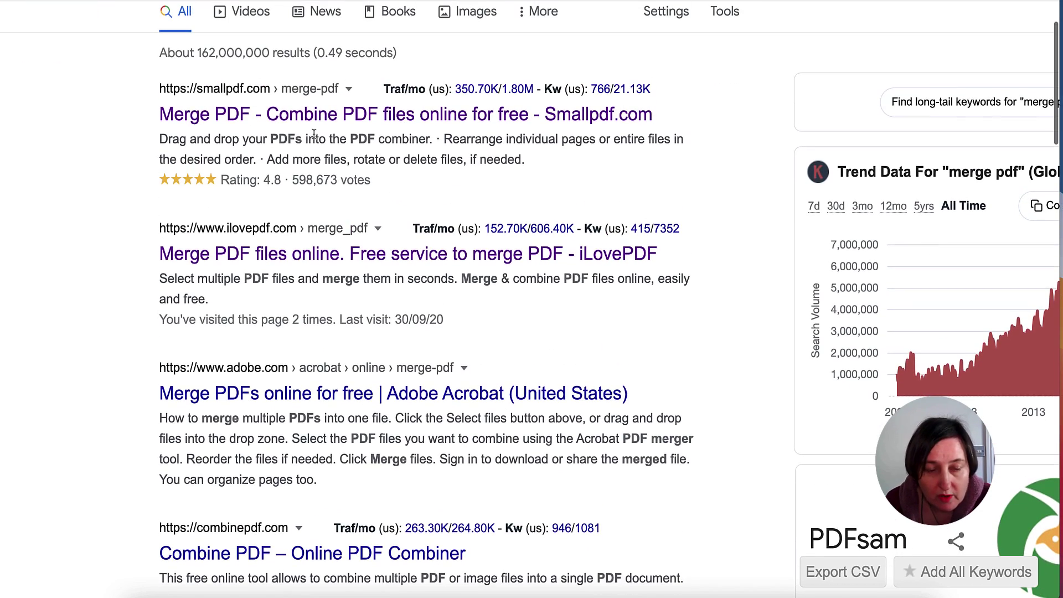
scroll(415, 166, "down", 3)
scroll(477, 179, "down", 3)
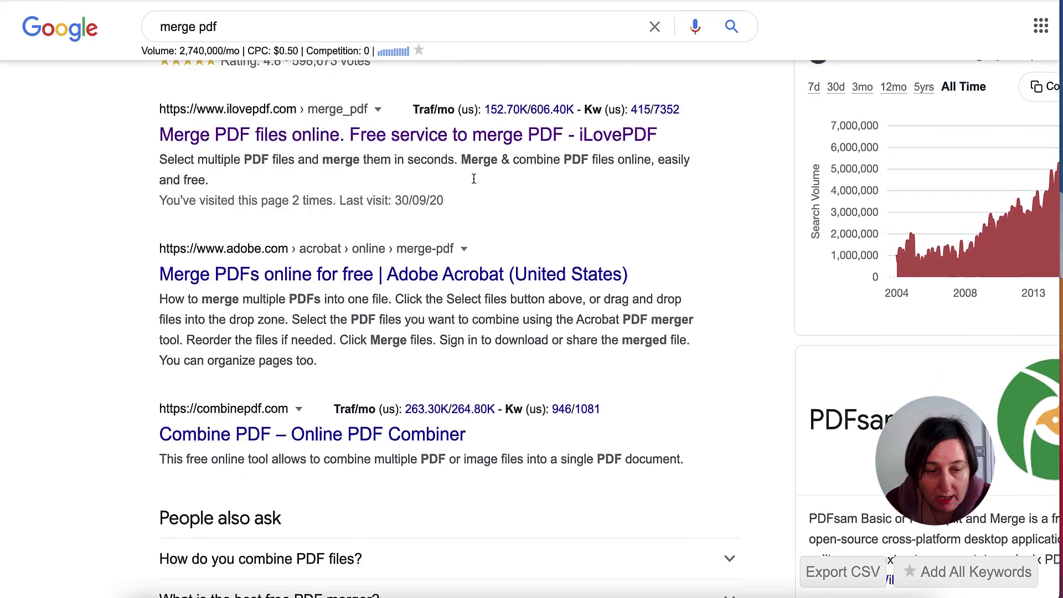
scroll(398, 245, "down", 3)
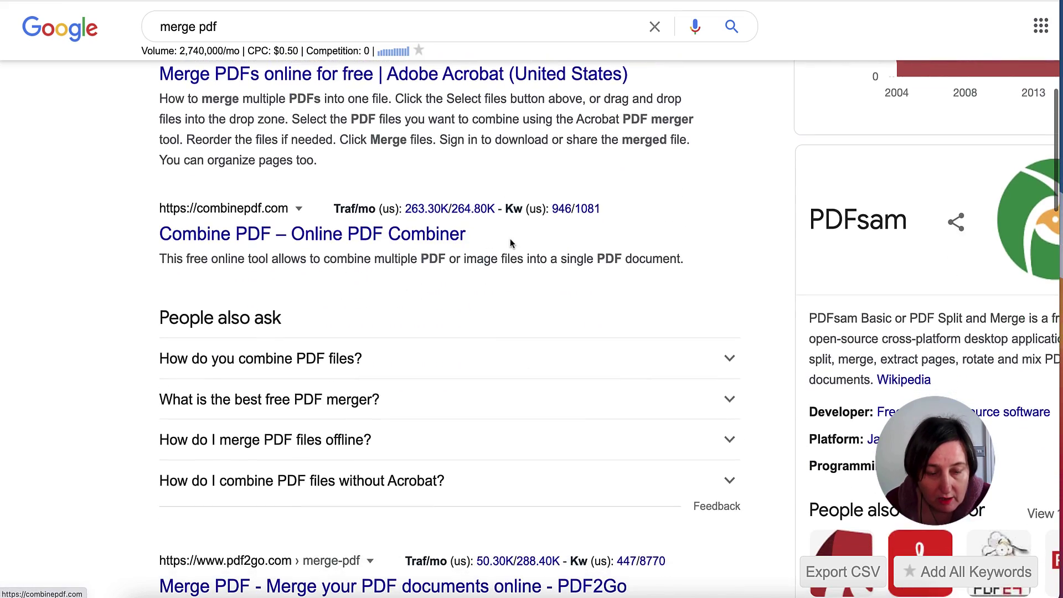
scroll(510, 238, "up", 4)
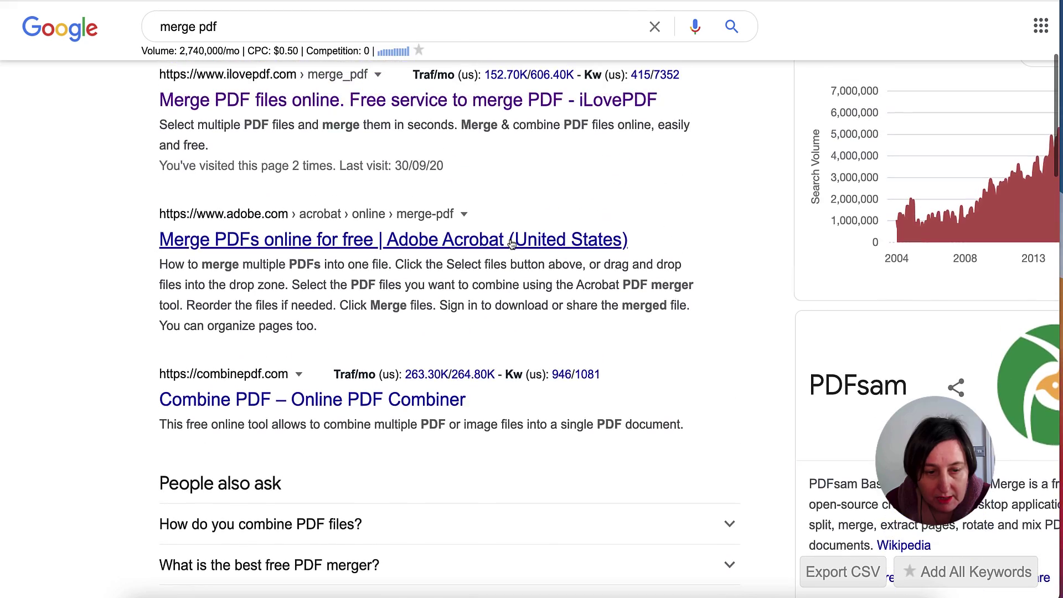
left_click(438, 241)
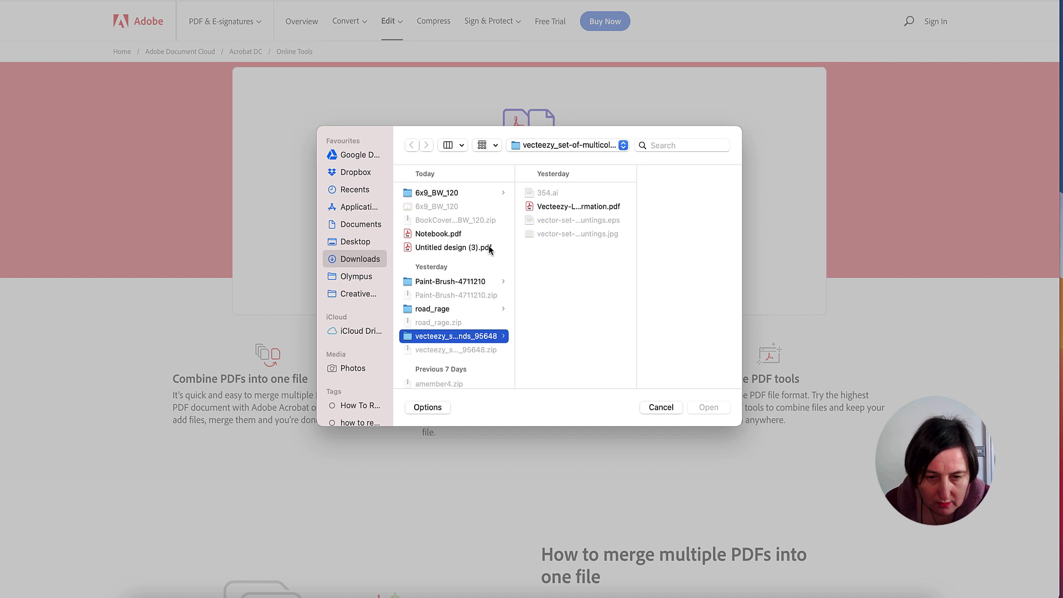
Merge Notebook.pdf and Untitled design (3).pdf from the Downloads folder into one PDF and download the combined file
left_click(448, 233)
left_click(453, 247, "shift")
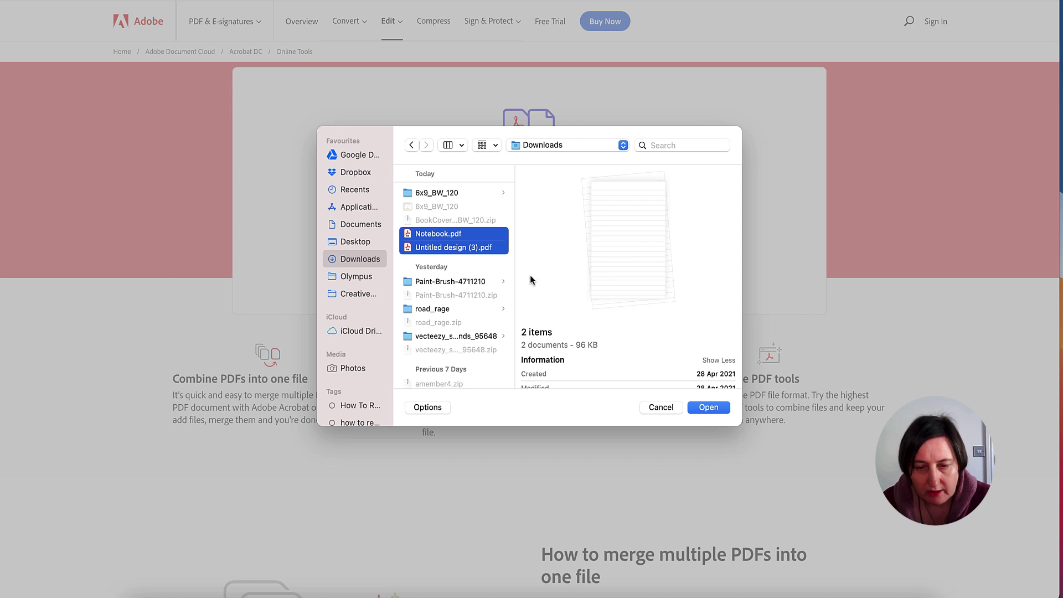
left_click(711, 412)
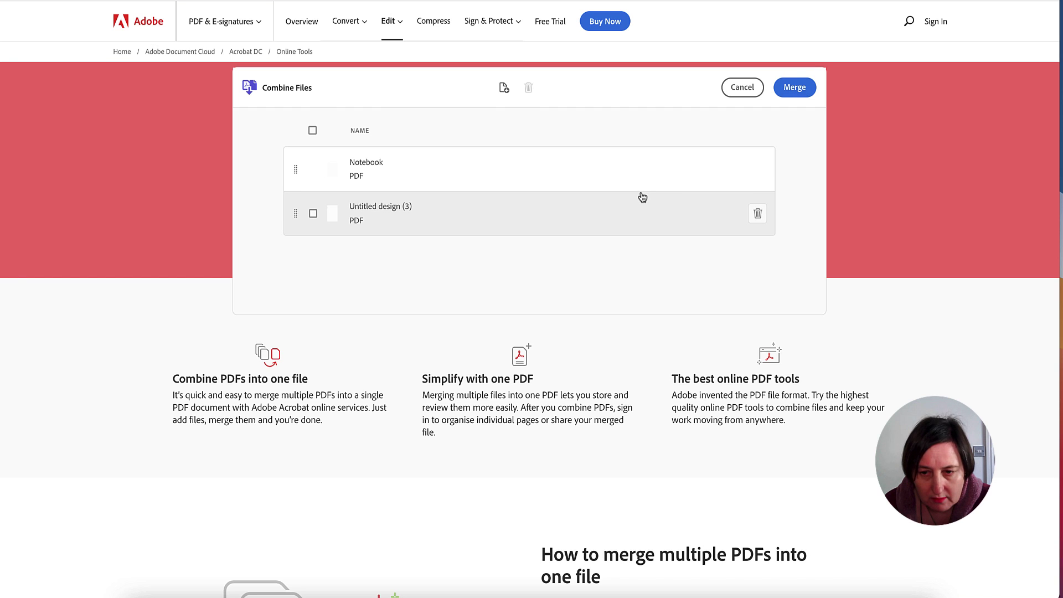
left_click(796, 88)
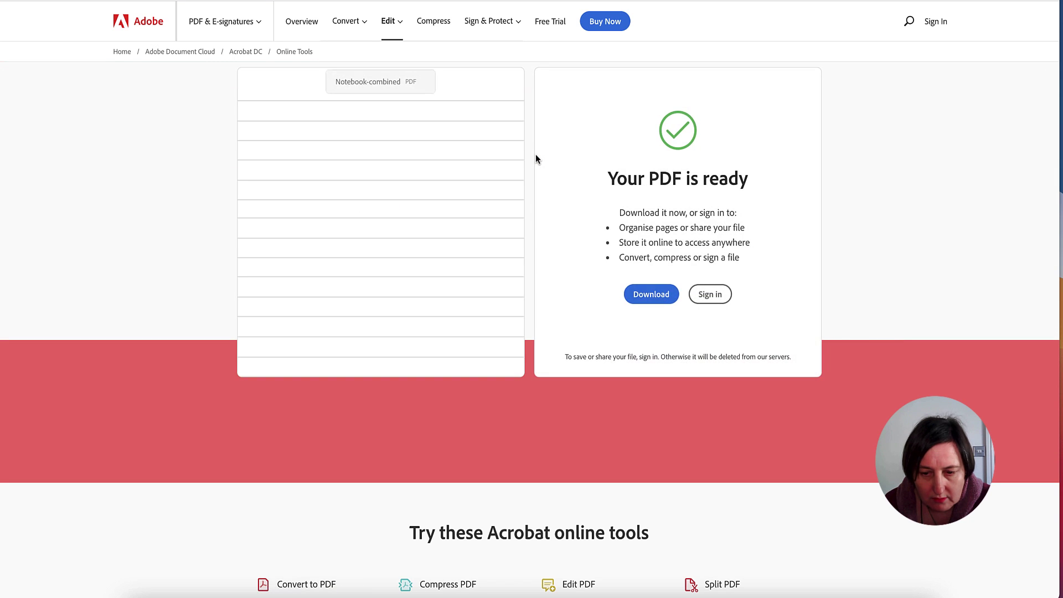
left_click(651, 294)
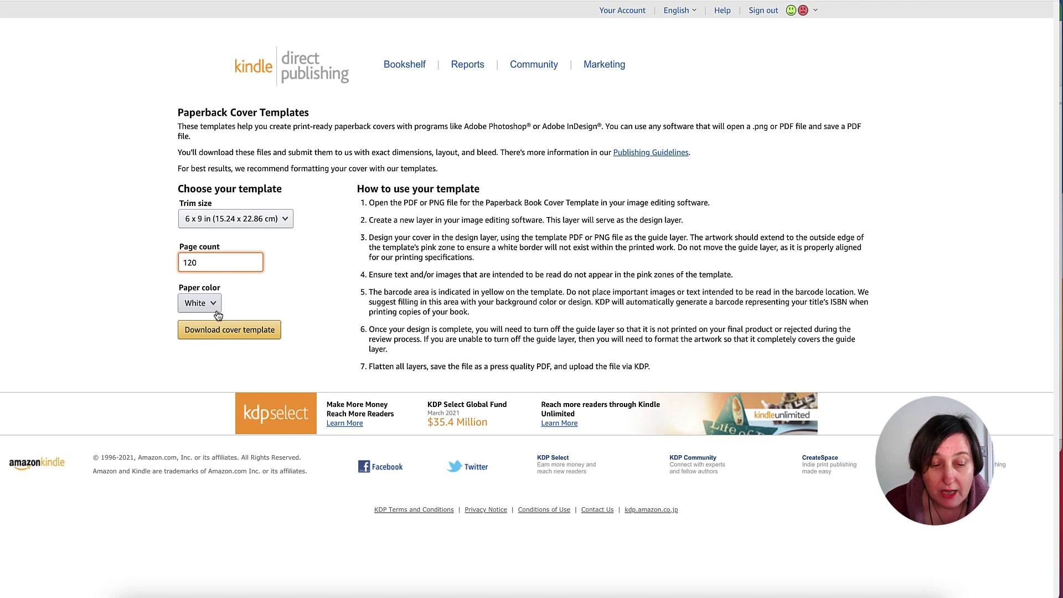
On the KDP paperback cover template page, choose White paper for the 6 x 9 in, 120-page book and download the template
left_click(200, 306)
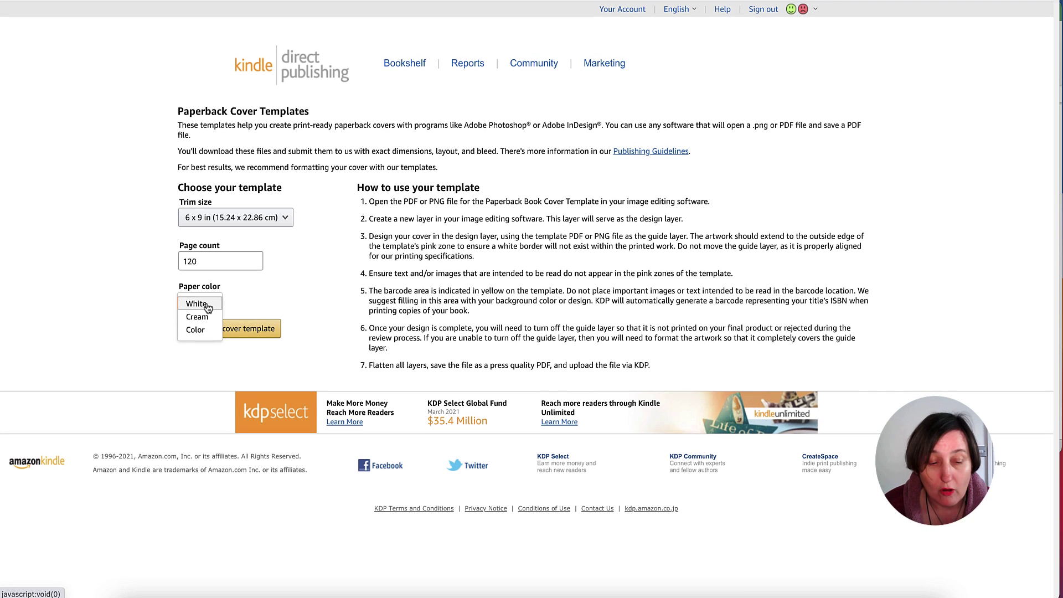
left_click(206, 306)
left_click(204, 331)
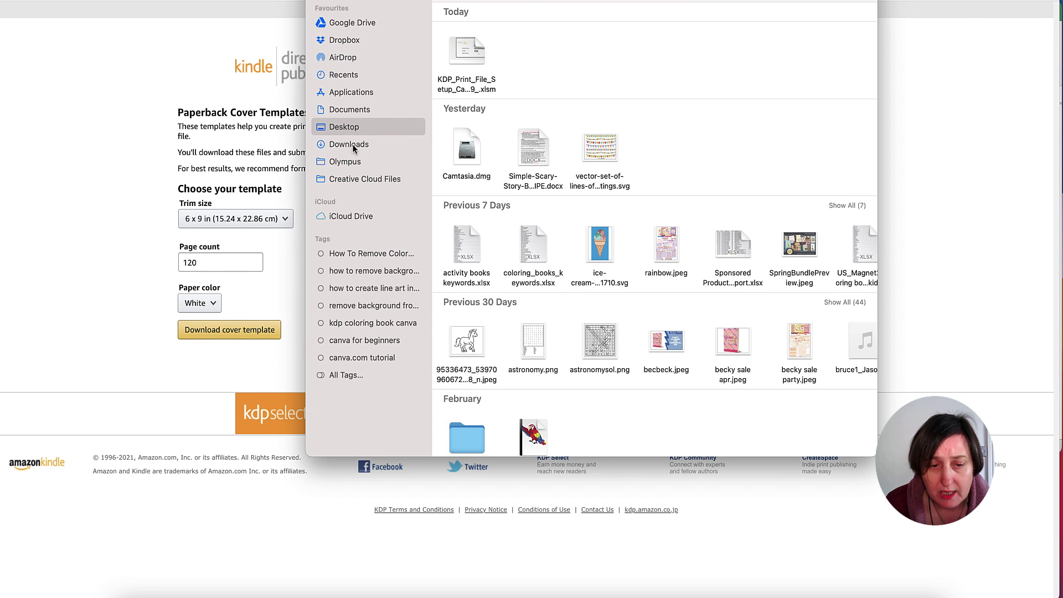
Show the contents of the 6x9_BW_120 cover template folder in Downloads and bring the Finder window fully into view
left_click(352, 145)
left_click(481, 30)
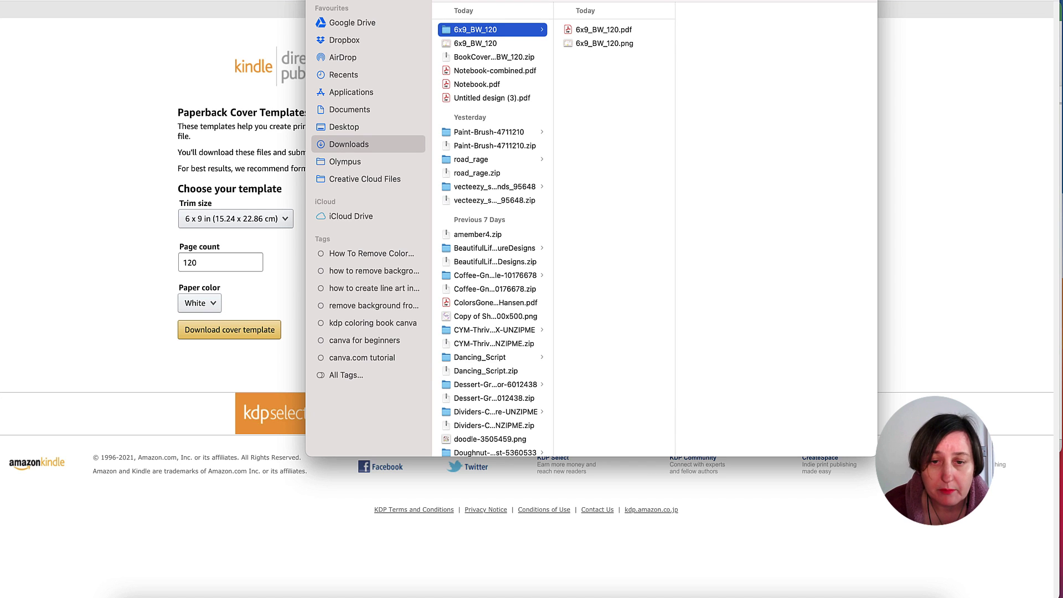
left_click_drag(593, 1, 609, 17)
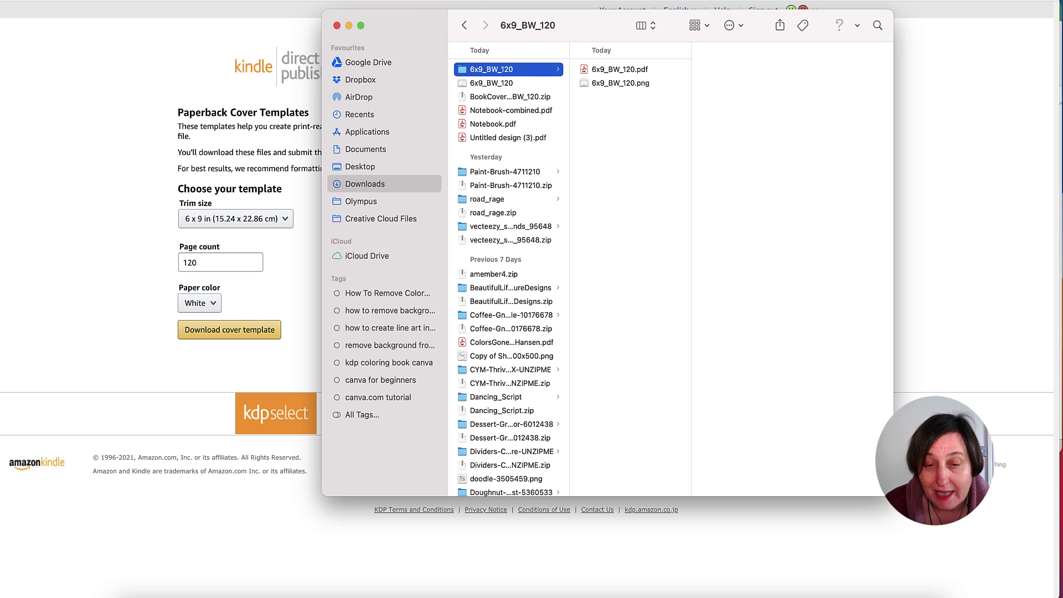
Open 6x9_BW_120.png from the cover template folder, and download and open KDP's paperback file setup calculator in Excel
double_click(623, 84)
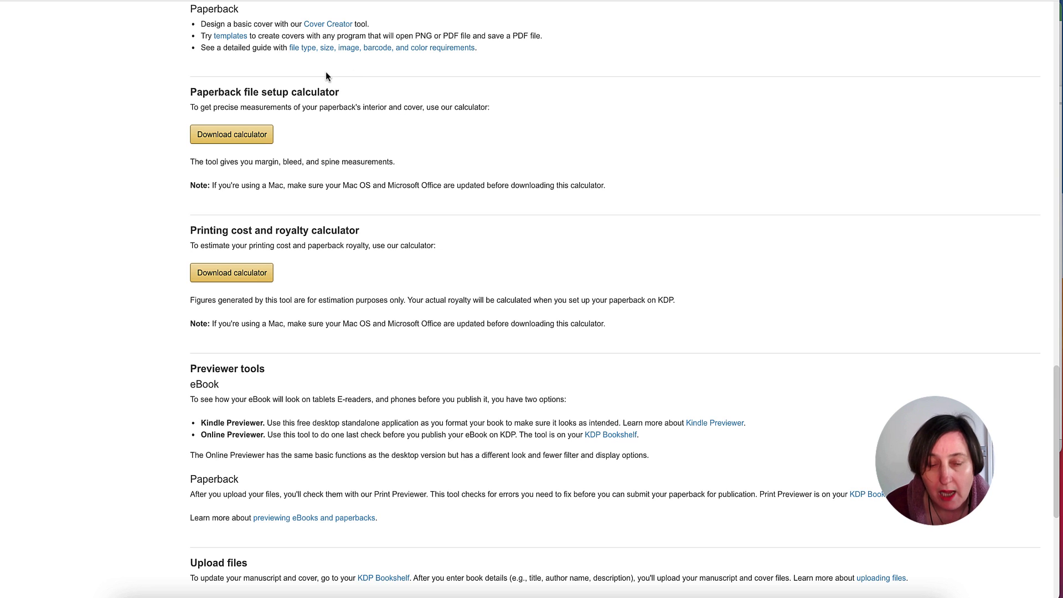
left_click(249, 136)
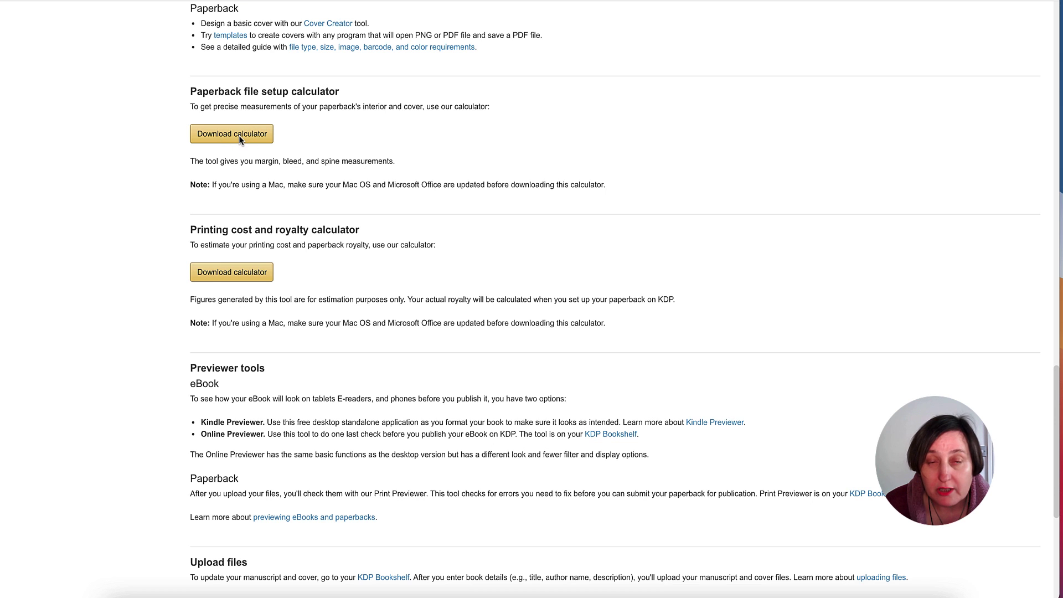
scroll(239, 138, "down", 1)
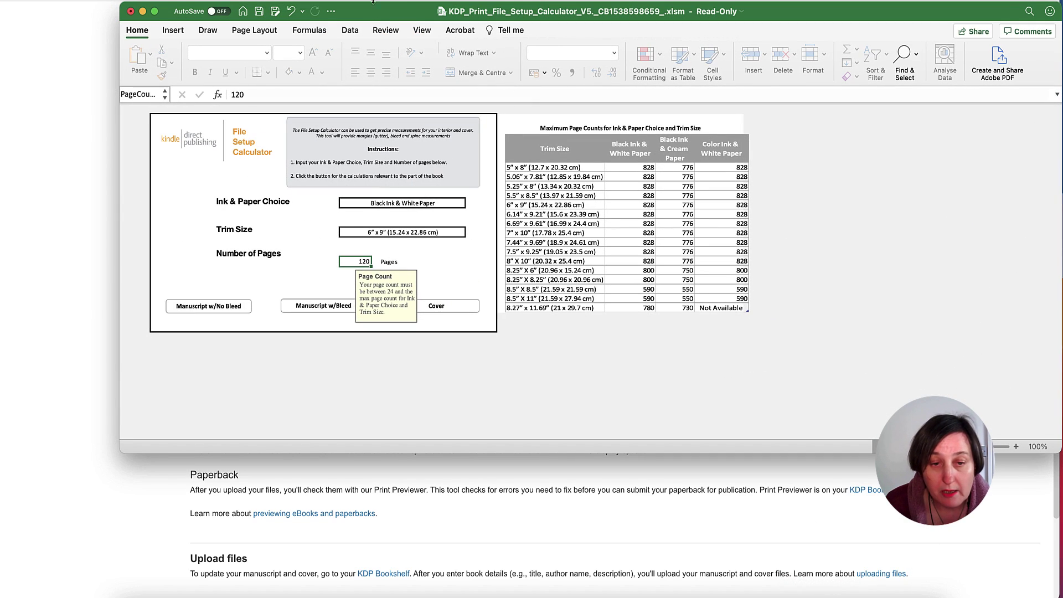
left_click_drag(374, 11, 343, 20)
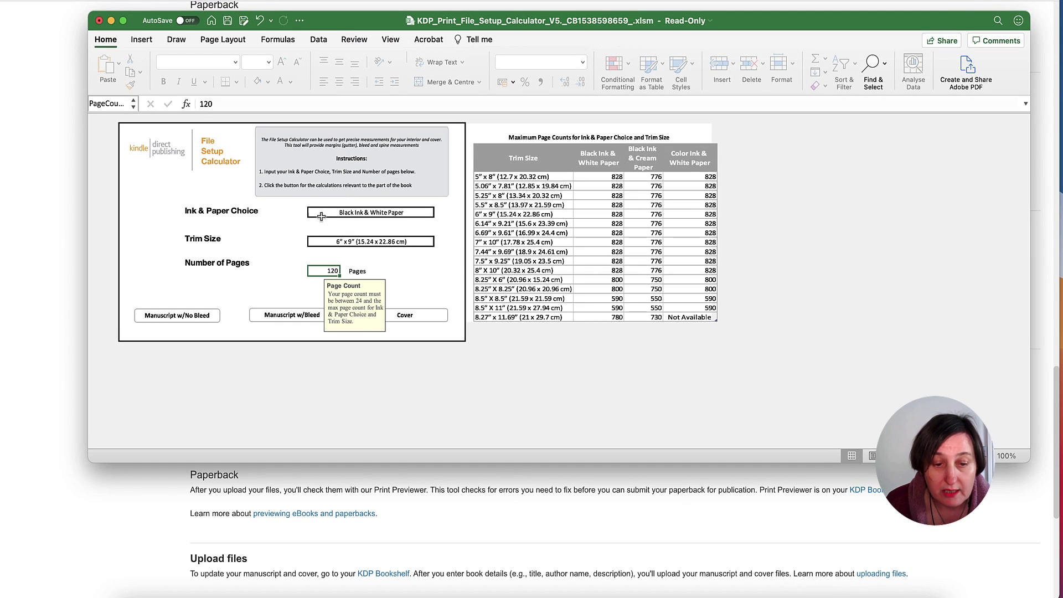
In the file setup calculator, choose Black Ink & White Paper and check the 6" x 9" trim size options
left_click(419, 215)
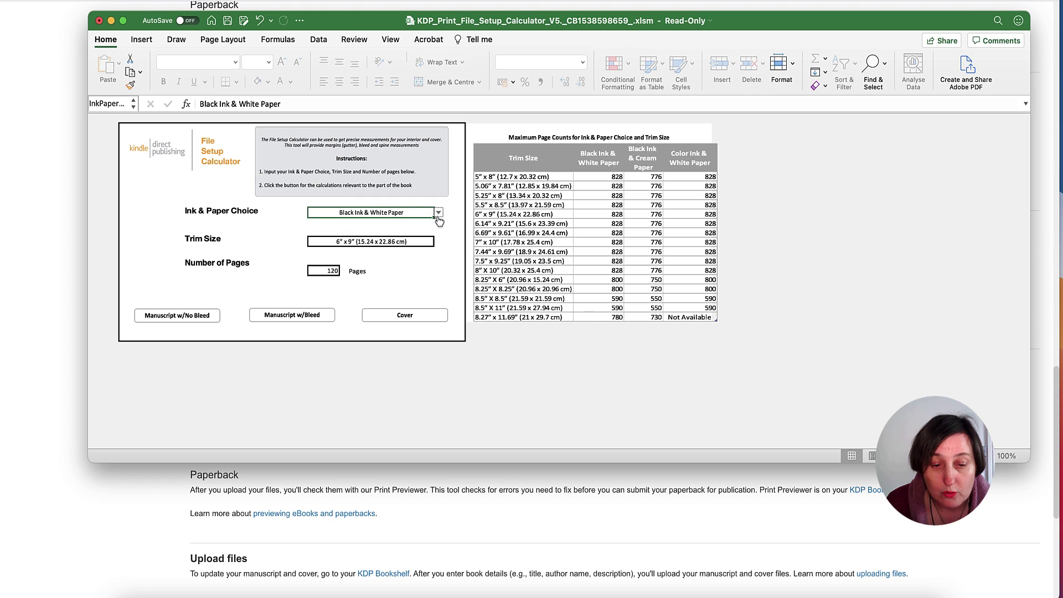
left_click(438, 213)
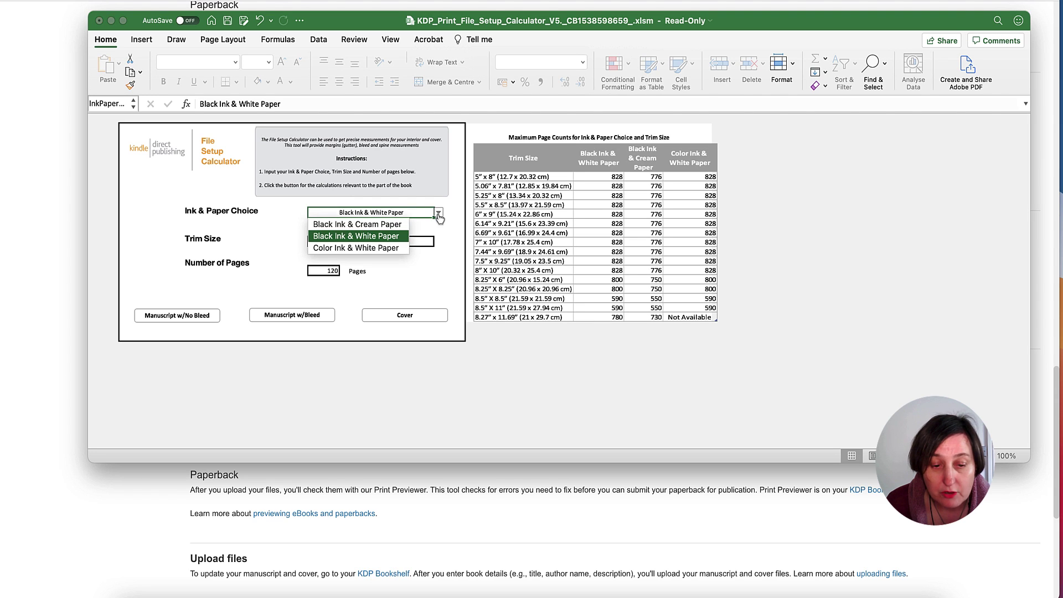
left_click(389, 237)
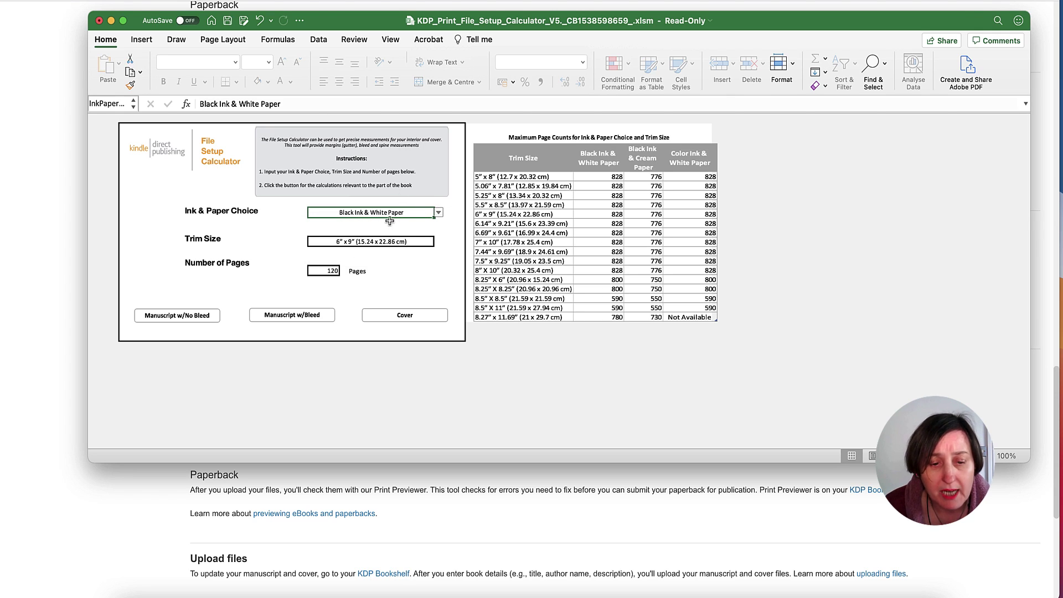
left_click(413, 245)
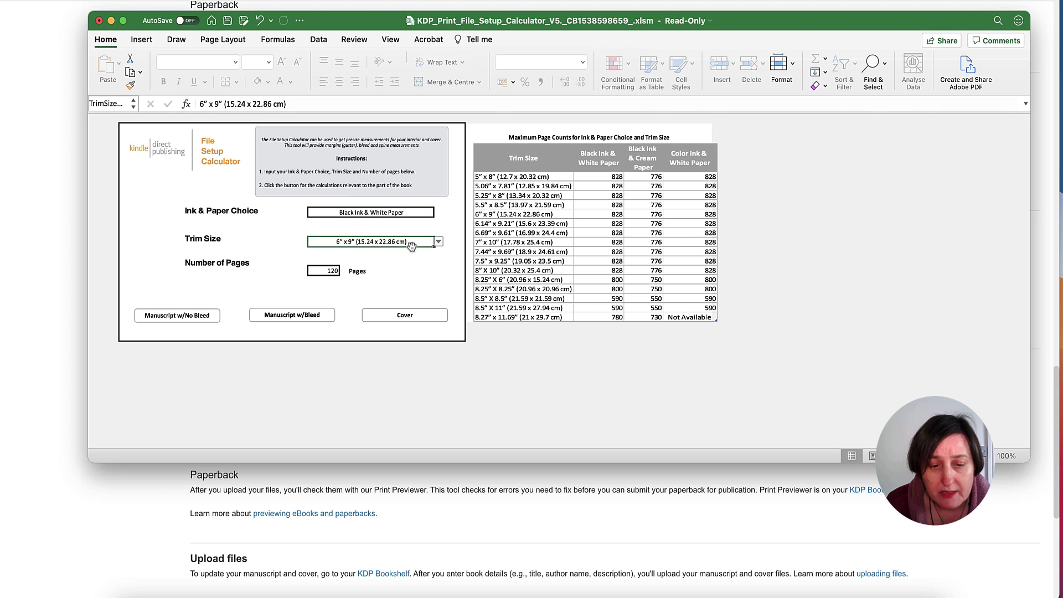
left_click(438, 242)
left_click(438, 242)
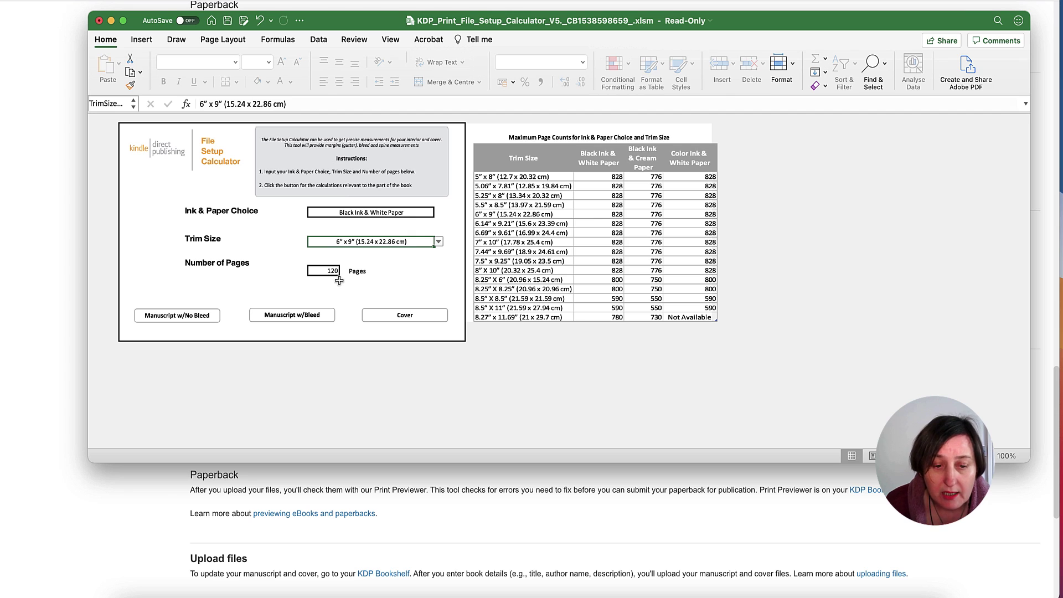
Generate the cover calculations for the book and examine the spine width, full cover width and cover height in the diagram
left_click(409, 316)
scroll(600, 202, "down", 5)
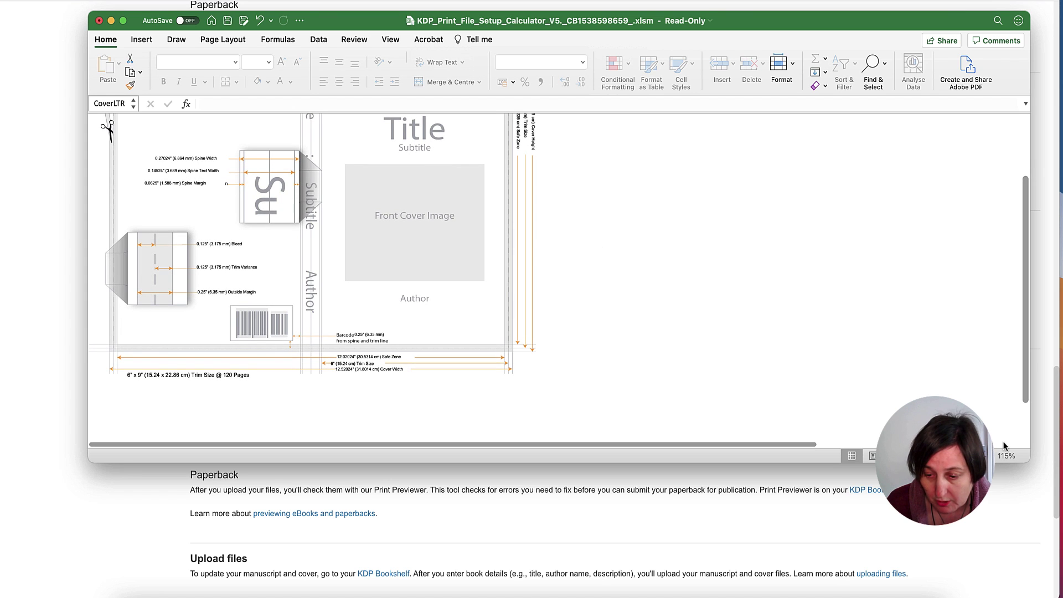
scroll(769, 300, "up", 5)
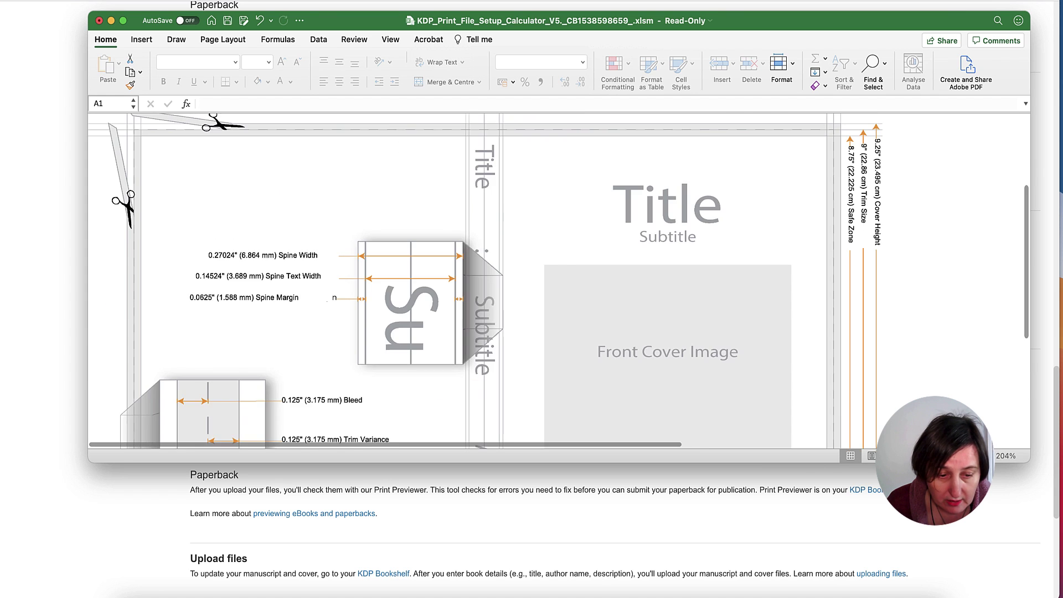
scroll(769, 300, "down", 10)
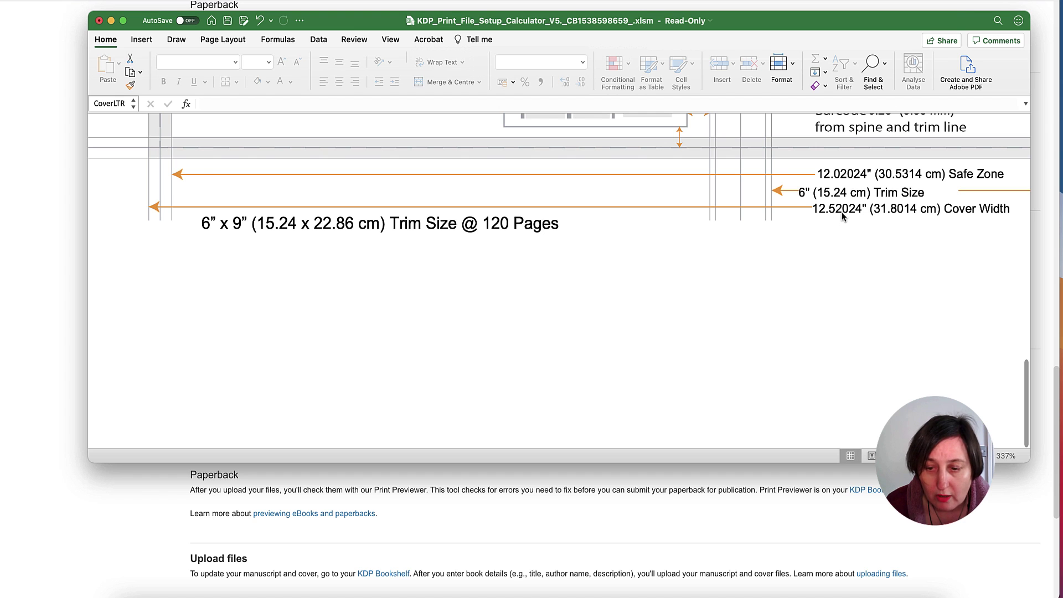
scroll(894, 232, "right", 5)
scroll(894, 232, "up", 10)
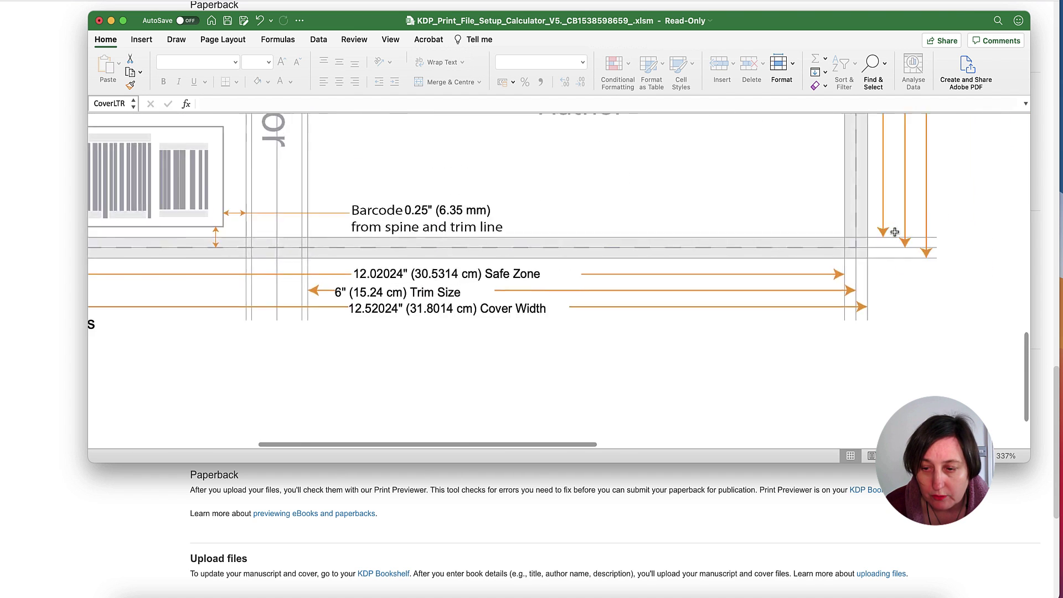
scroll(895, 232, "up", 10)
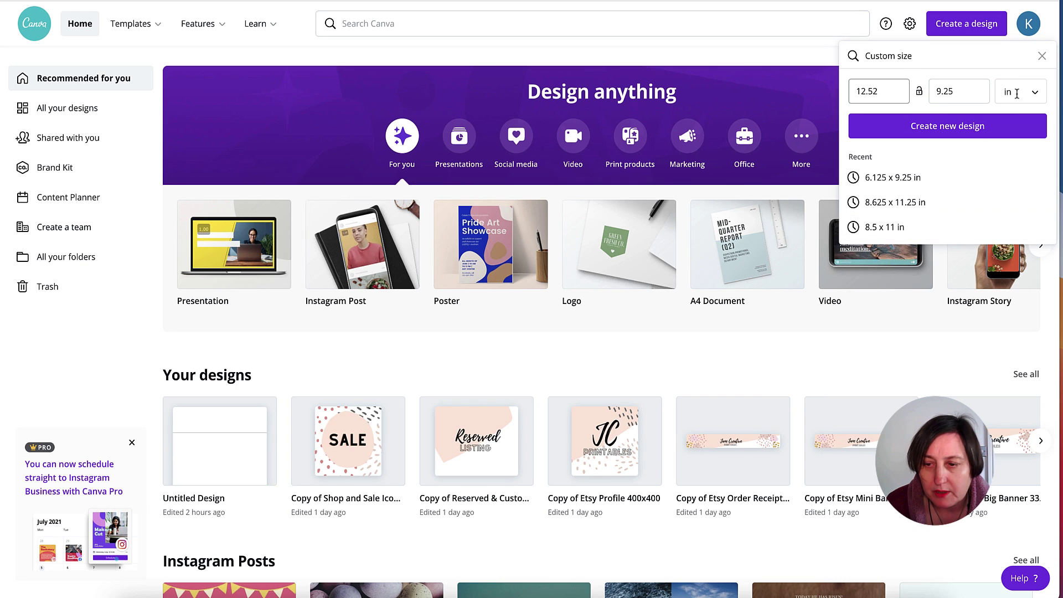
Create a custom 12.52 x 9.25 in design in Canva and add the uploaded paperback cover template image
left_click(963, 125)
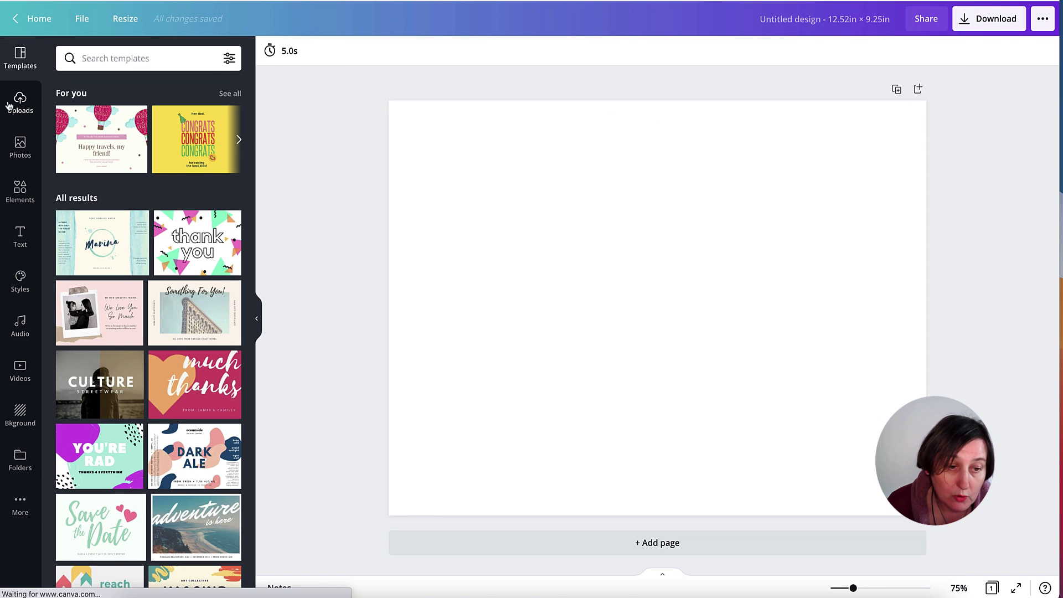
left_click(18, 104)
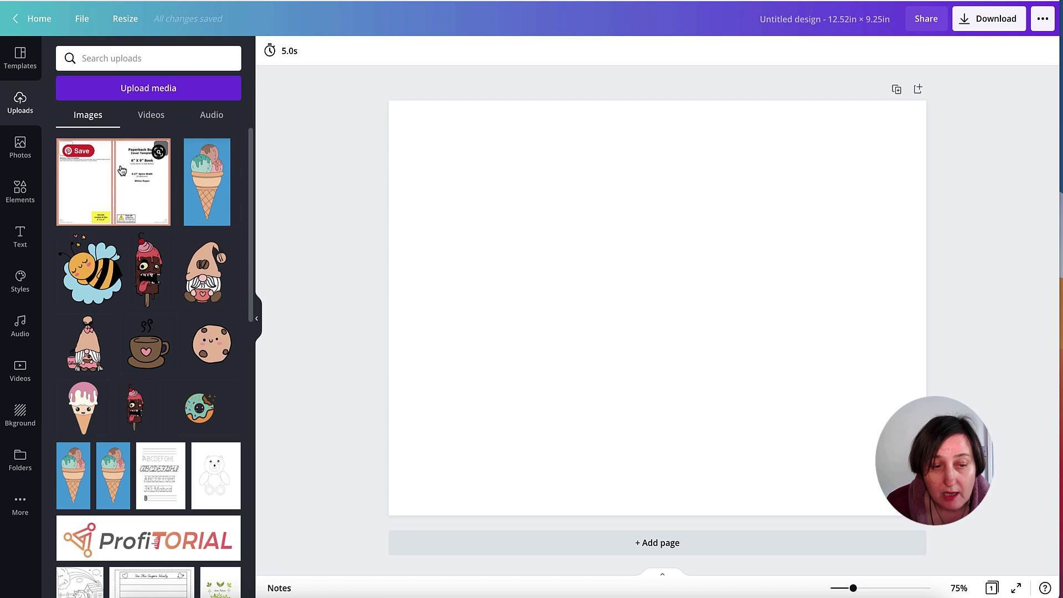
left_click(121, 170)
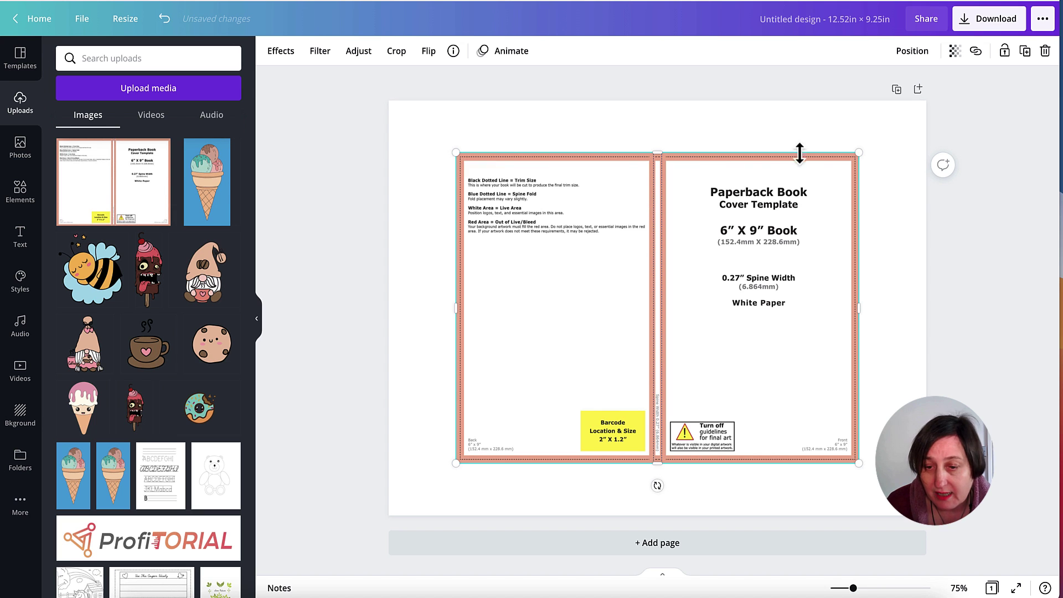
Enlarge and position the cover template image so that it fills the whole page edge to edge
left_click_drag(859, 153, 918, 88)
left_click_drag(454, 104, 460, 173)
left_click_drag(546, 161, 472, 152)
left_click_drag(850, 454, 926, 515)
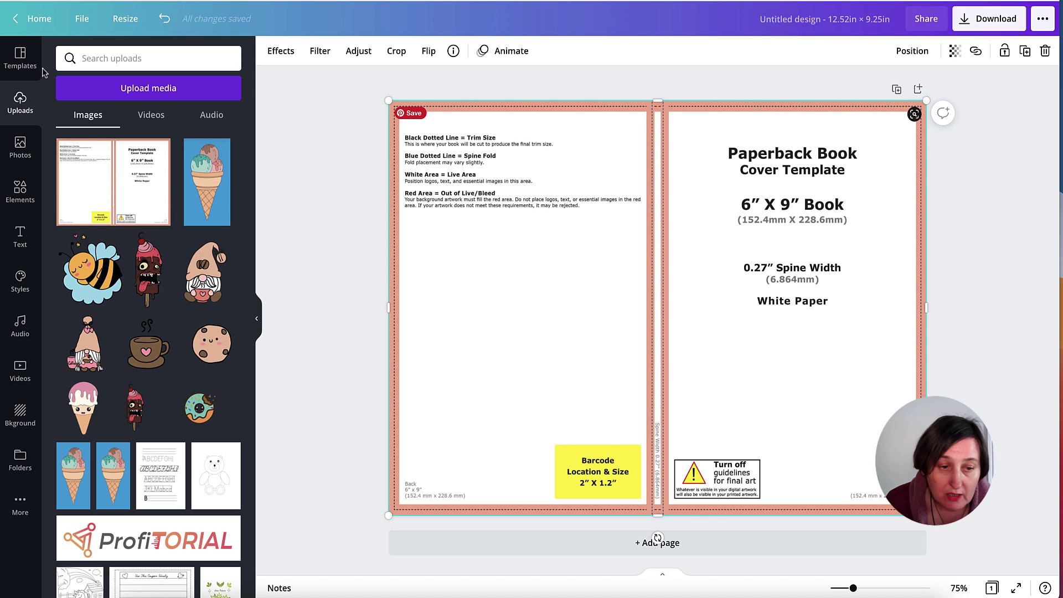
Browse the font combinations and add the purple "WOW!" text style with yellow outlines to the cover
left_click(21, 235)
scroll(186, 161, "down", 2)
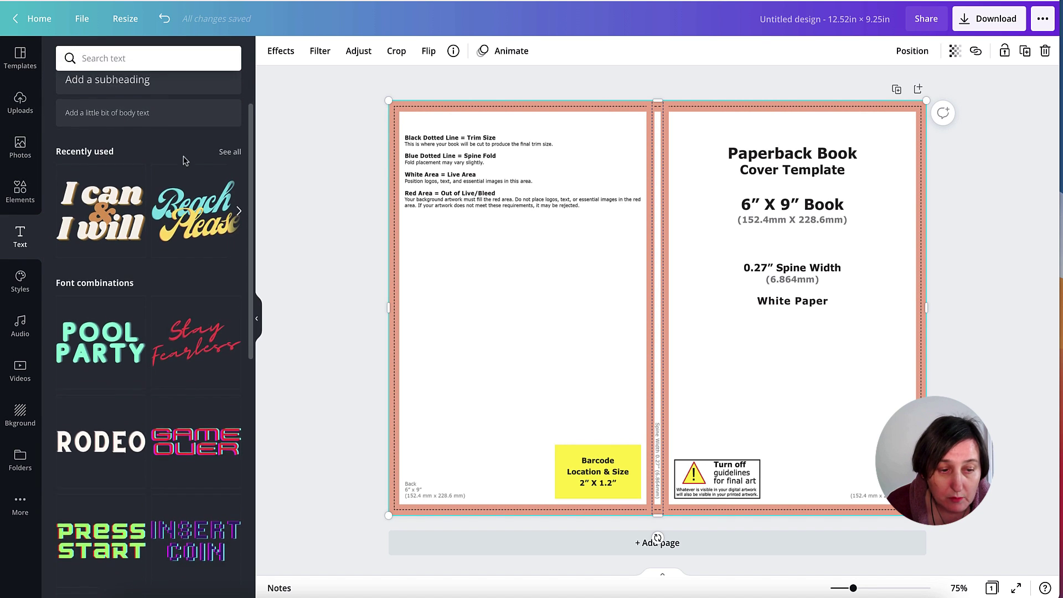
scroll(185, 161, "down", 3)
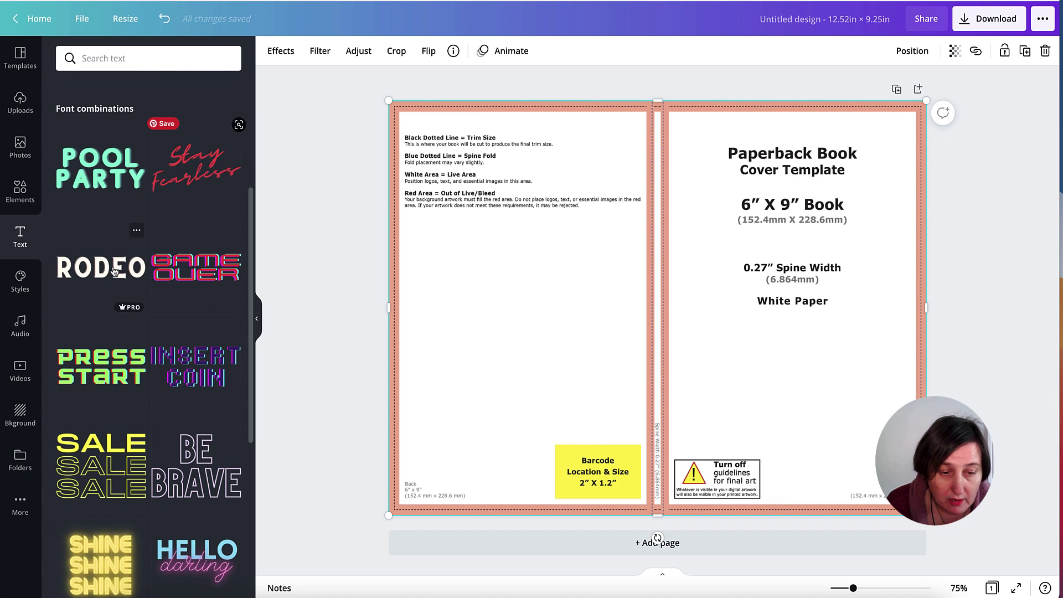
scroll(115, 271, "down", 5)
scroll(115, 270, "down", 5)
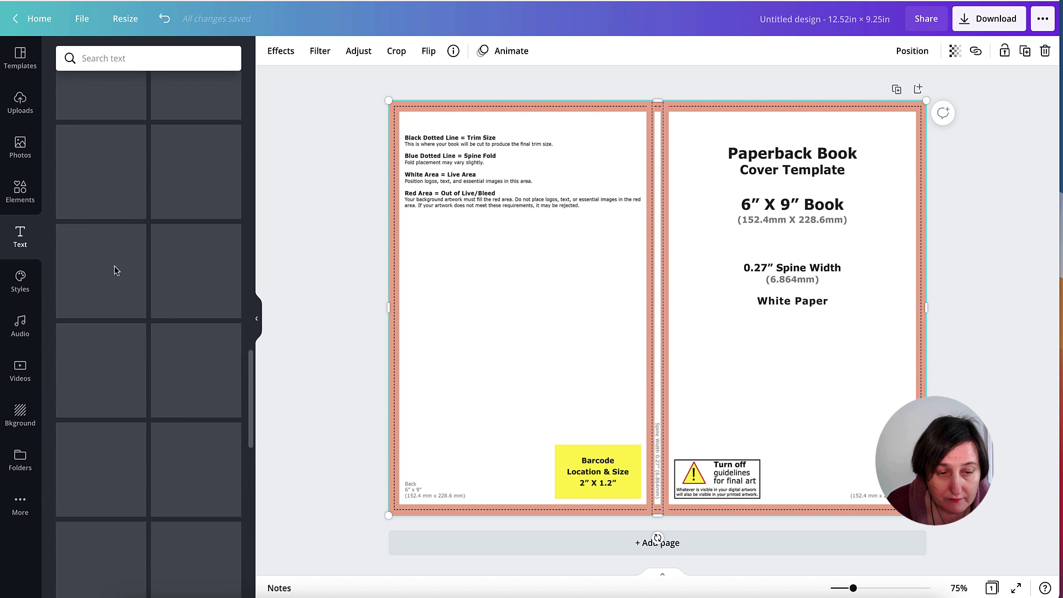
scroll(207, 192, "down", 1)
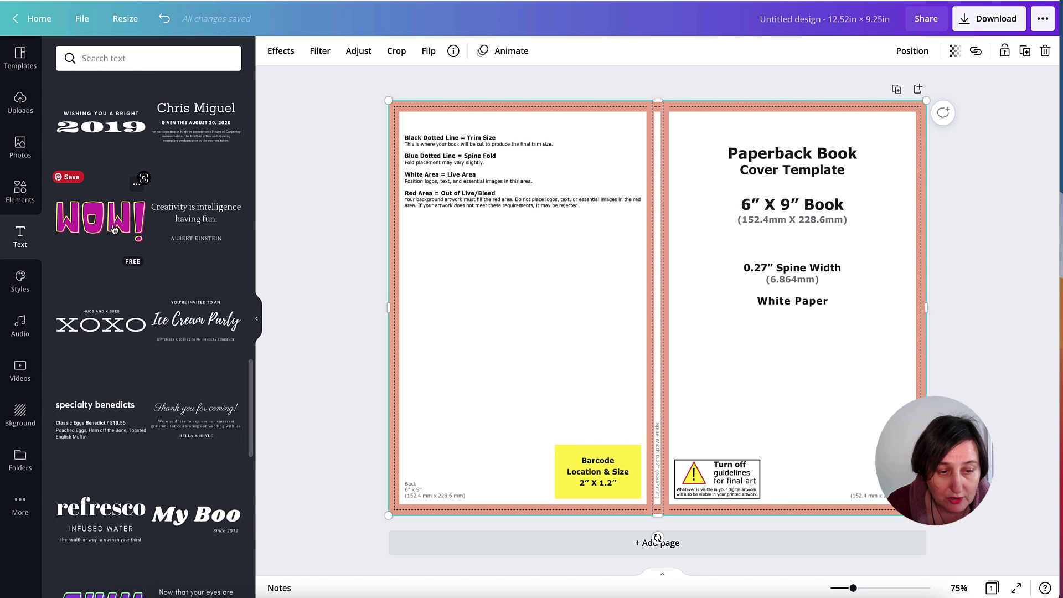
scroll(114, 246, "down", 1)
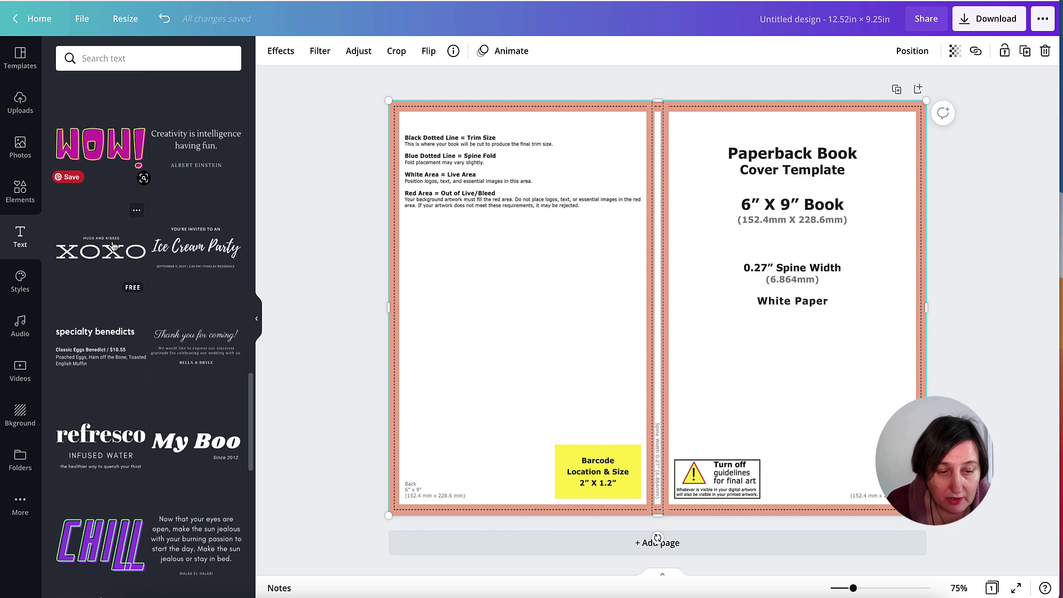
left_click(117, 143)
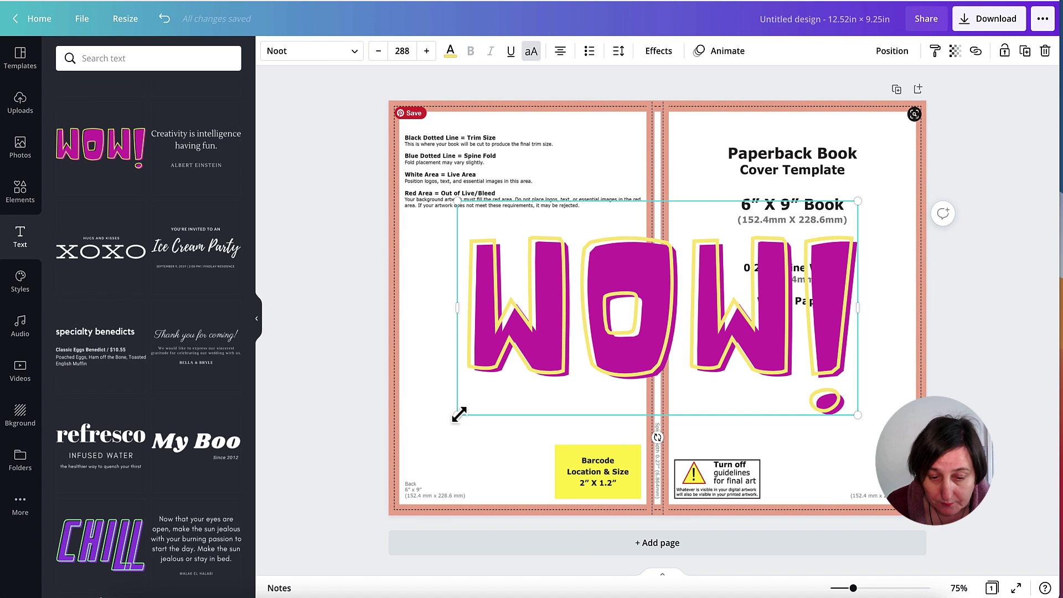
Shrink the "WOW!" text to size 160, move it onto the front cover and reword it as "NOTEBOOK!"
left_click_drag(458, 415, 644, 370)
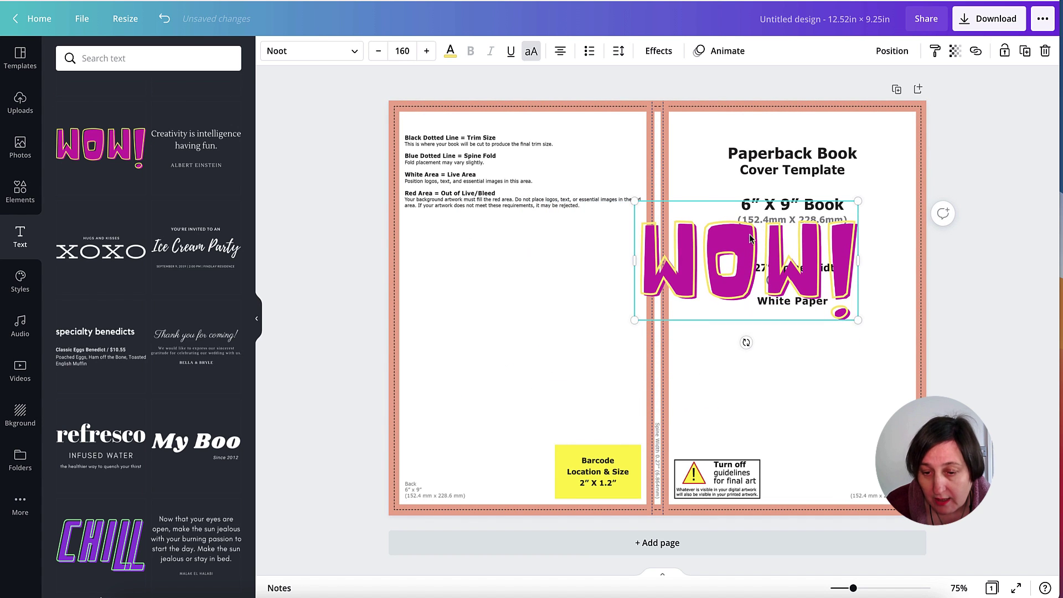
left_click_drag(768, 243, 696, 206)
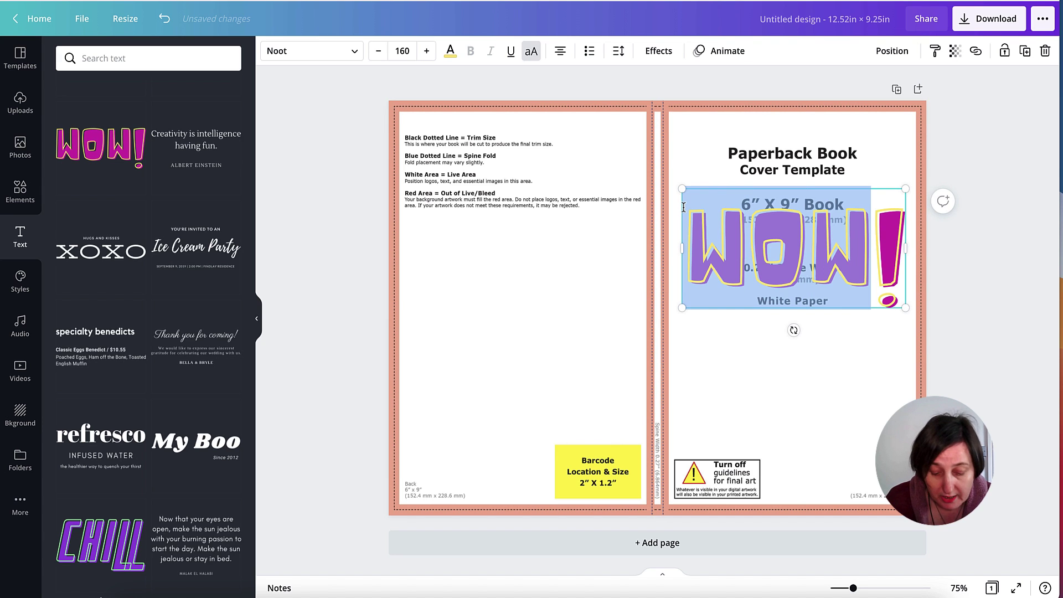
type("NOTE")
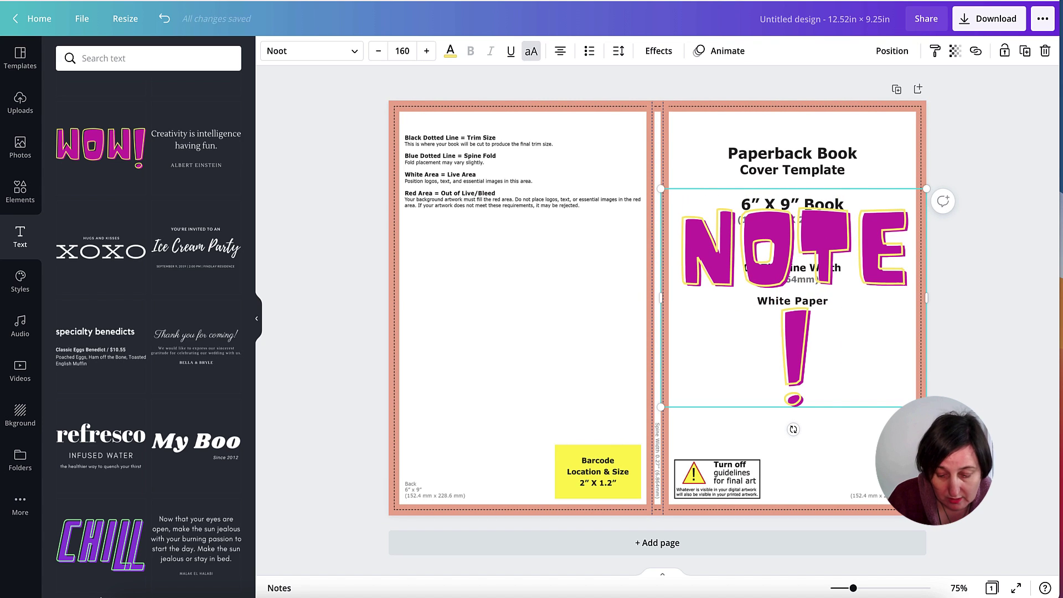
type("BOOK")
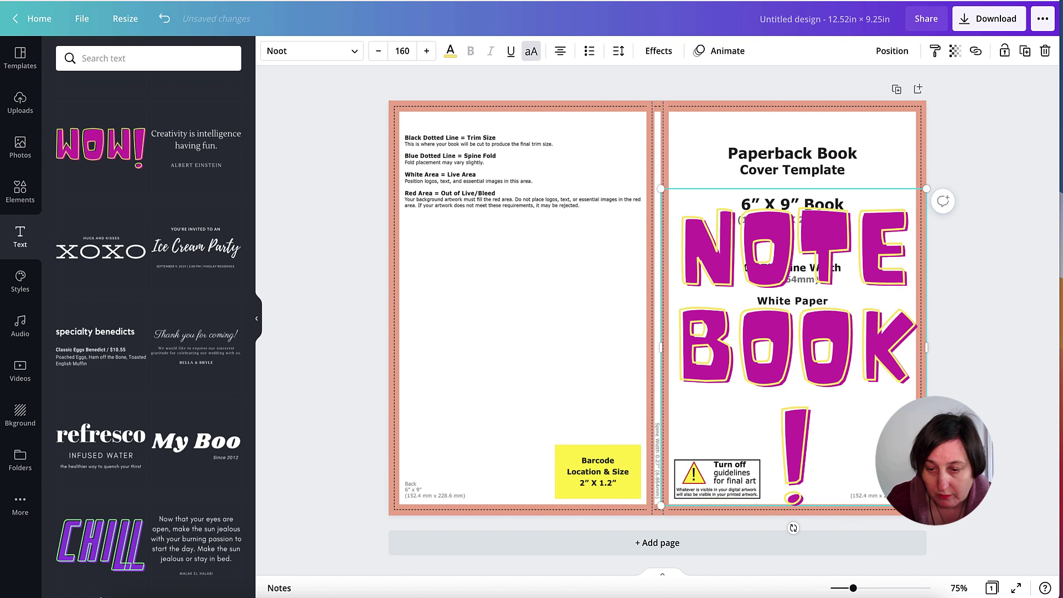
Scale the "NOTEBOOK!" text down to size 70.1 on one line and place it below "White Paper" on the front cover
left_click_drag(659, 186, 727, 269)
left_click_drag(725, 386, 690, 350)
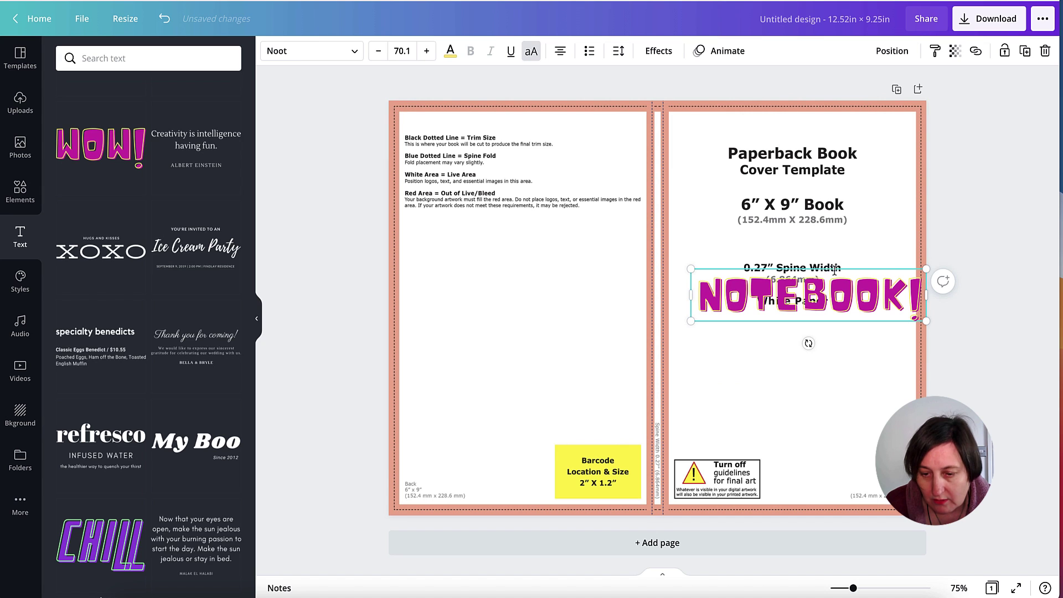
left_click(833, 270)
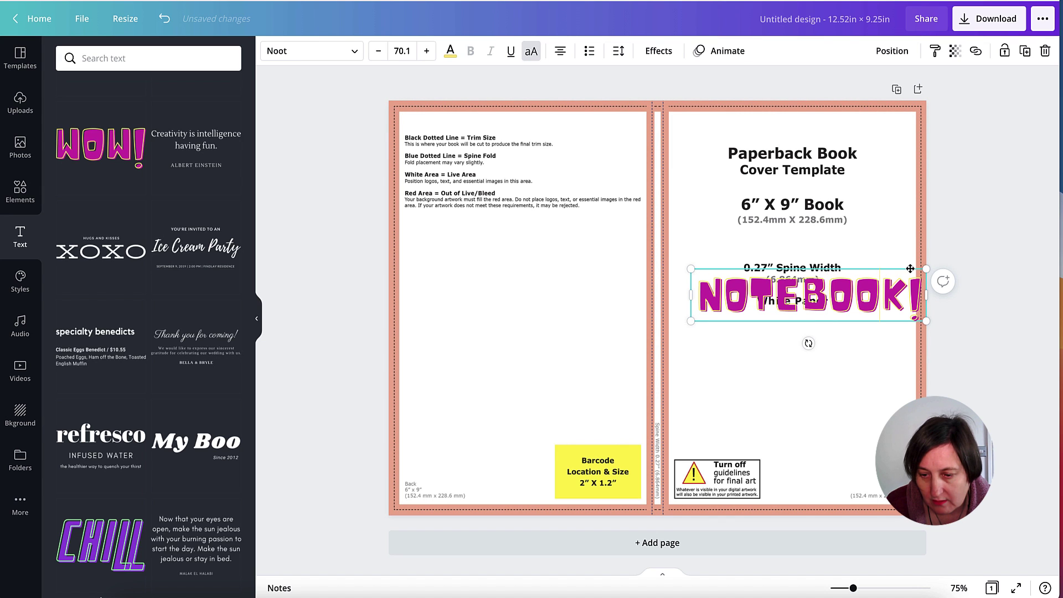
left_click_drag(895, 274, 877, 314)
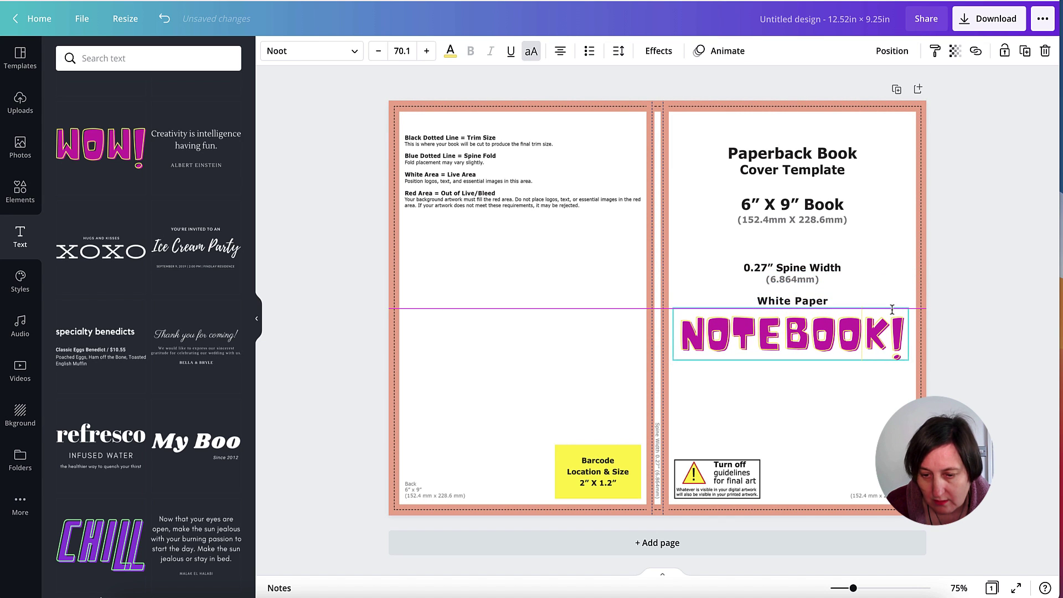
left_click(839, 378)
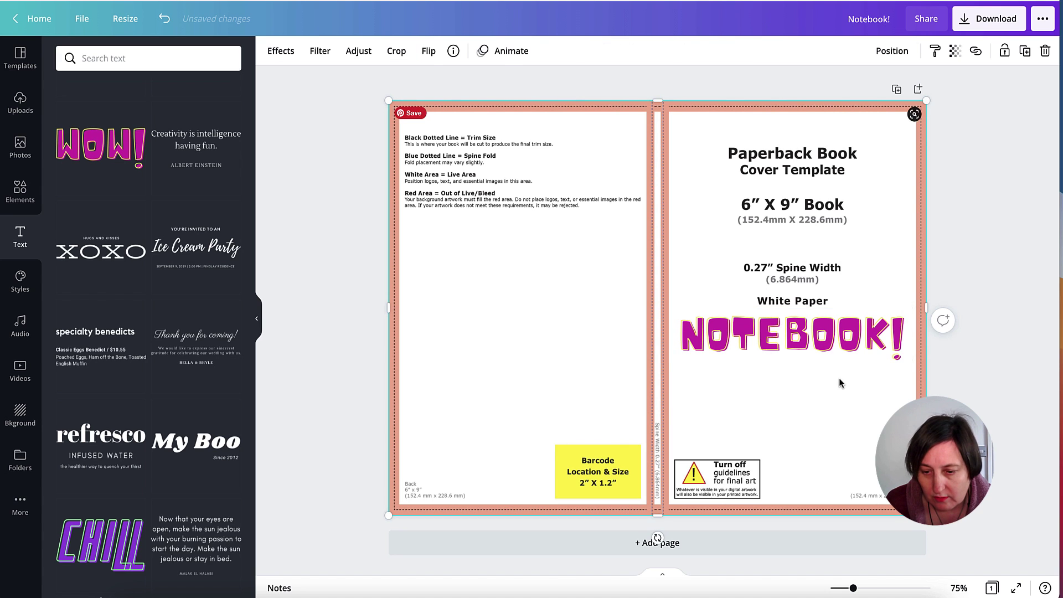
Duplicate the "NOTEBOOK!" text above the original on the front cover and reword the copy as "MY SECRET"
left_click(838, 347)
left_click_drag(839, 347, 844, 245)
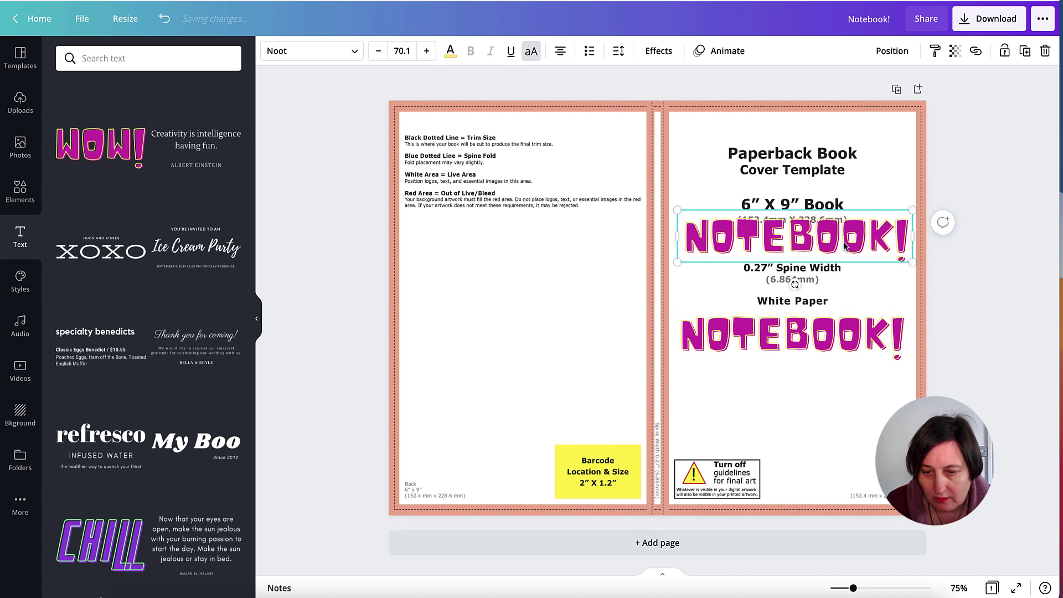
left_click_drag(686, 235, 906, 234)
type("MY ")
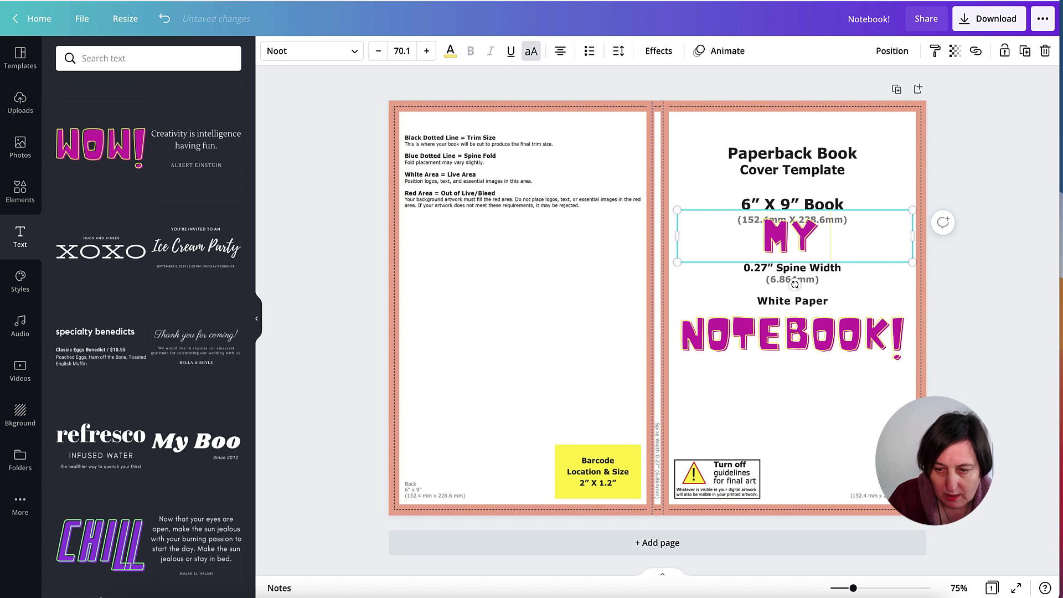
type("SECR")
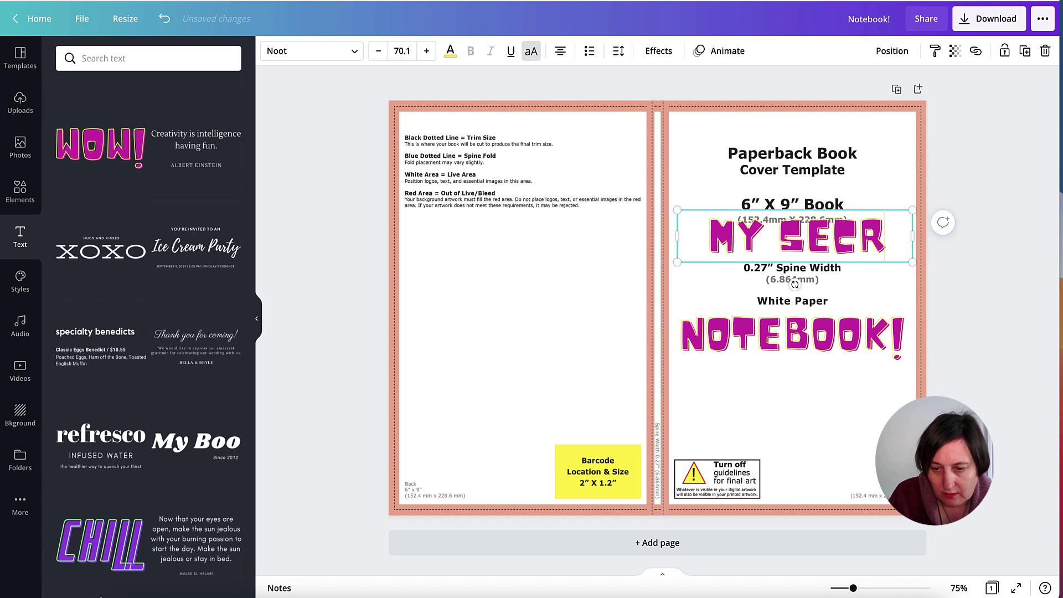
type("ET")
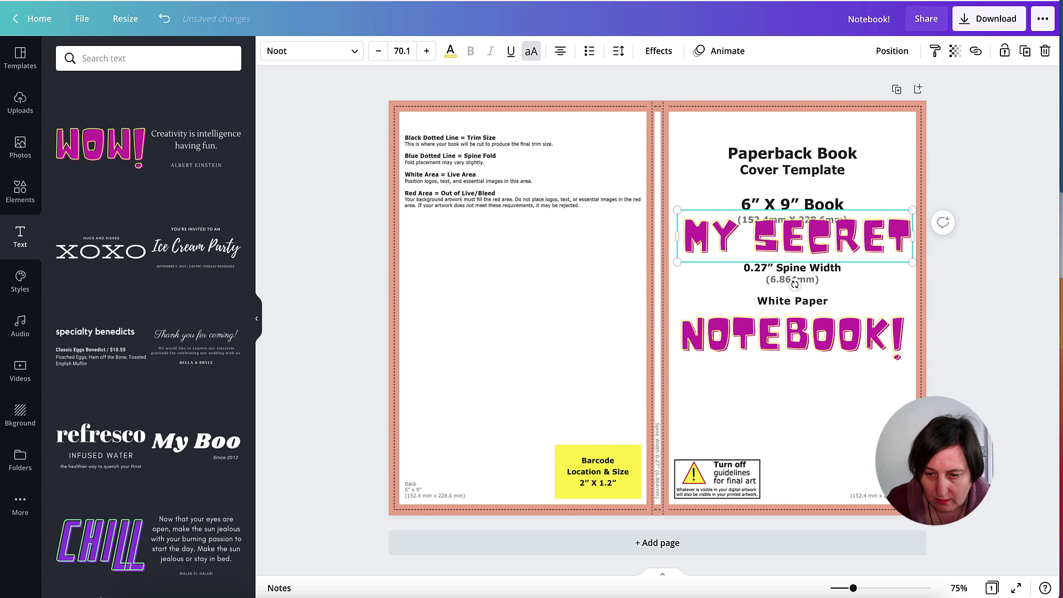
Move the "MY SECRET" text down to just above "NOTEBOOK!" and shift "NOTEBOOK!" slightly up to close the gap
left_click(857, 283)
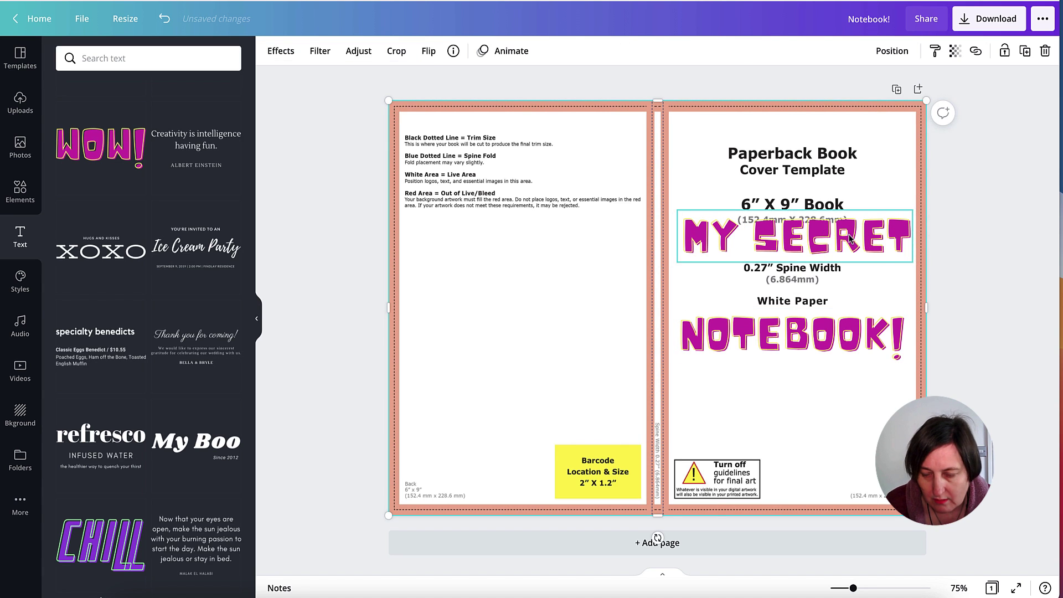
left_click_drag(851, 238, 846, 280)
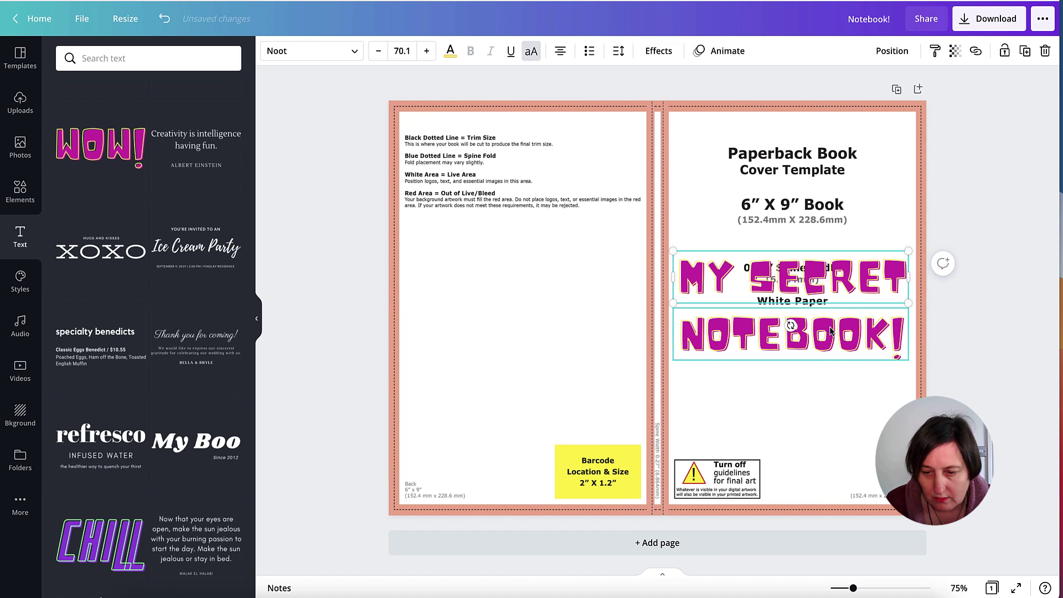
left_click_drag(830, 331, 837, 324)
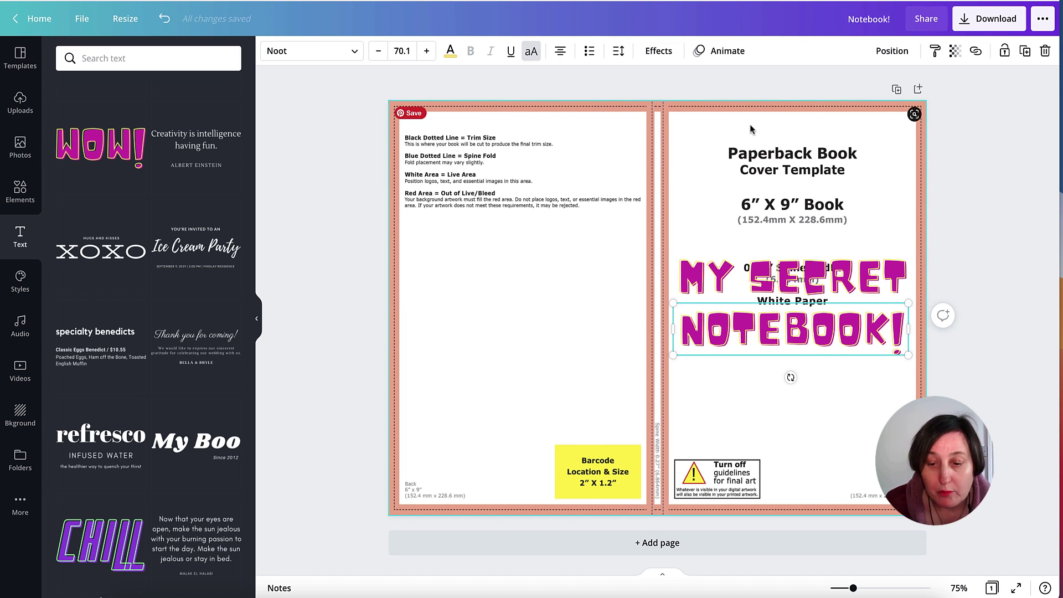
Delete the "MY SECRET" text and erase the letters "OT" from "NOTEBOOK!"
left_click(787, 279)
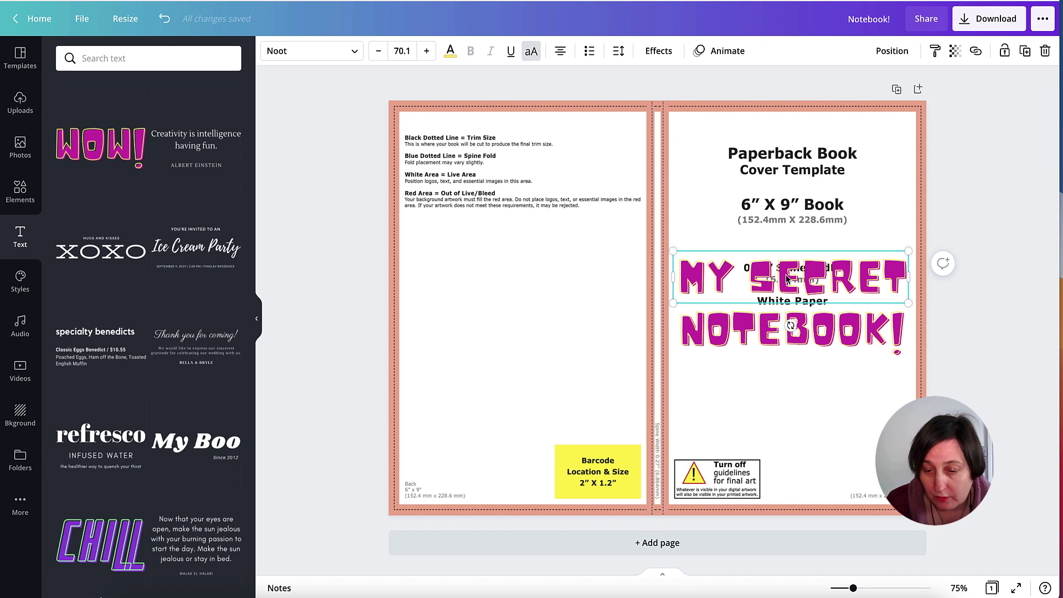
key("Delete")
left_click(802, 330)
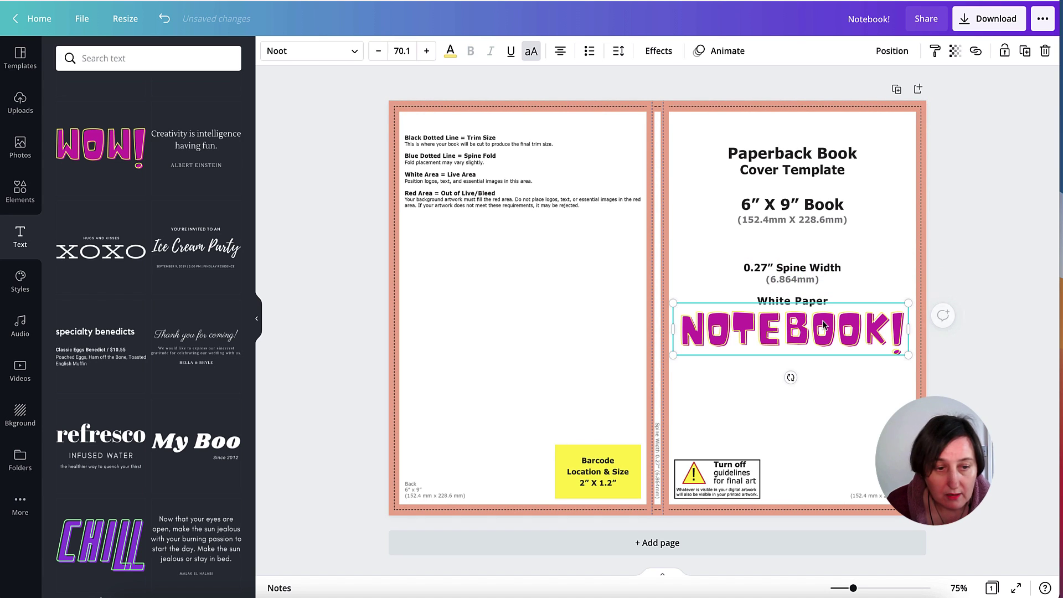
left_click(746, 331)
key("BackSpace")
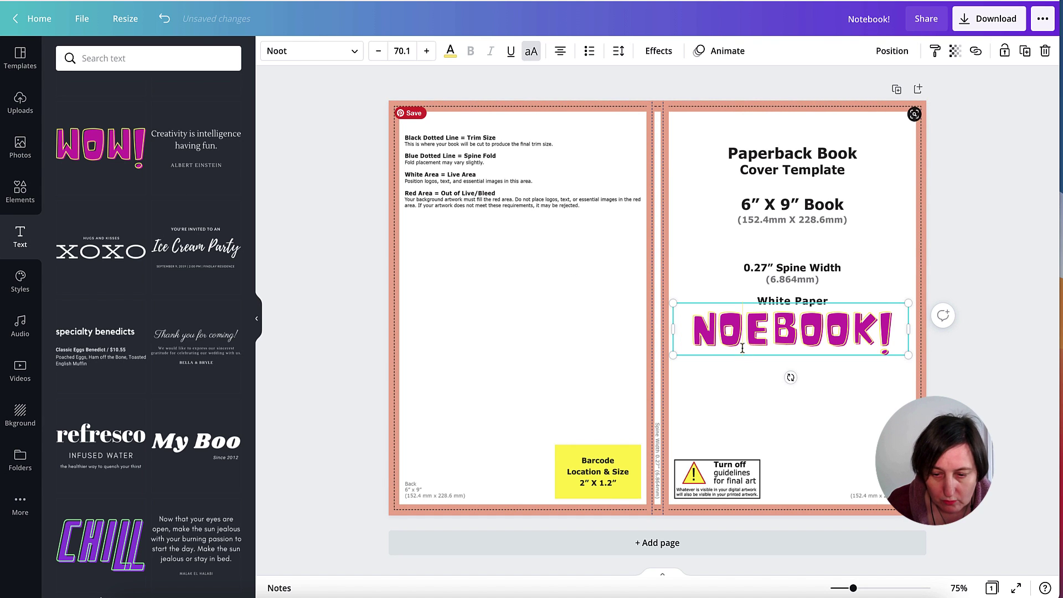
key("BackSpace")
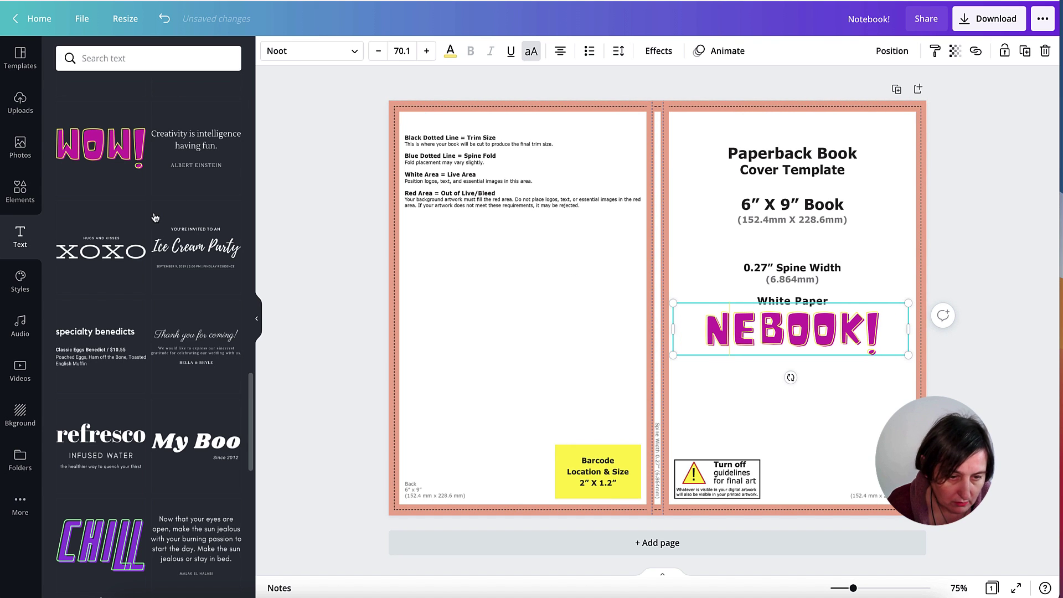
Add the "BABY BOY!" font combination to the cover and delete the remaining purple title text
scroll(160, 222, "down", 10)
scroll(182, 249, "down", 1)
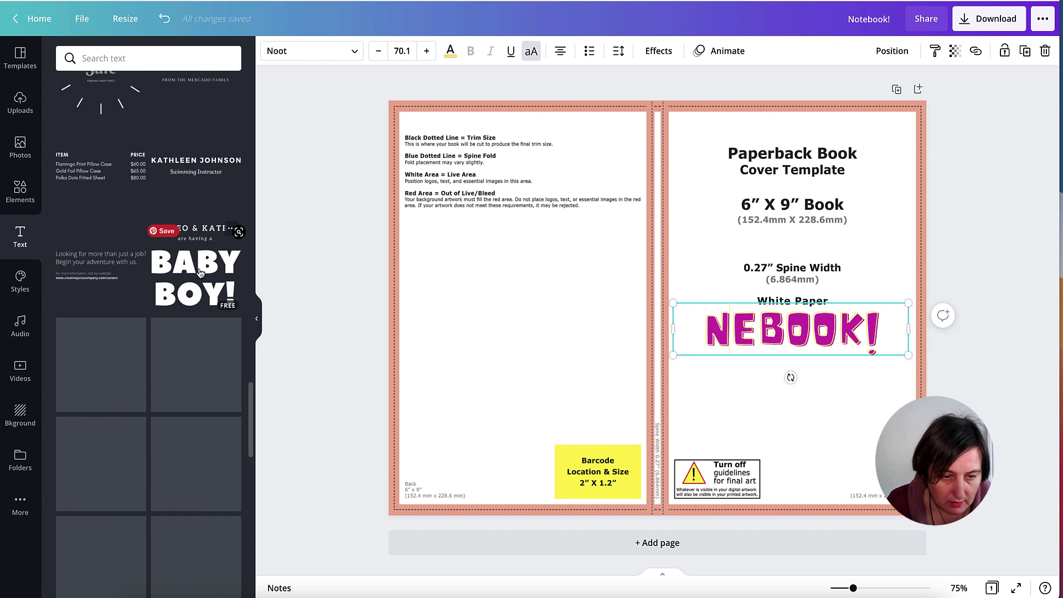
left_click(204, 270)
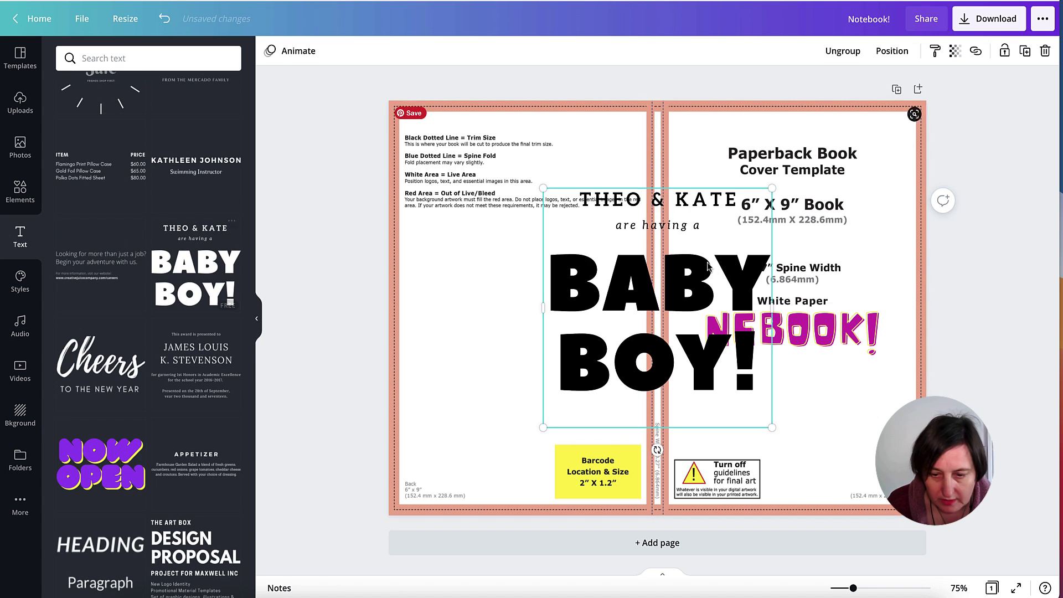
left_click(838, 328)
key("Delete")
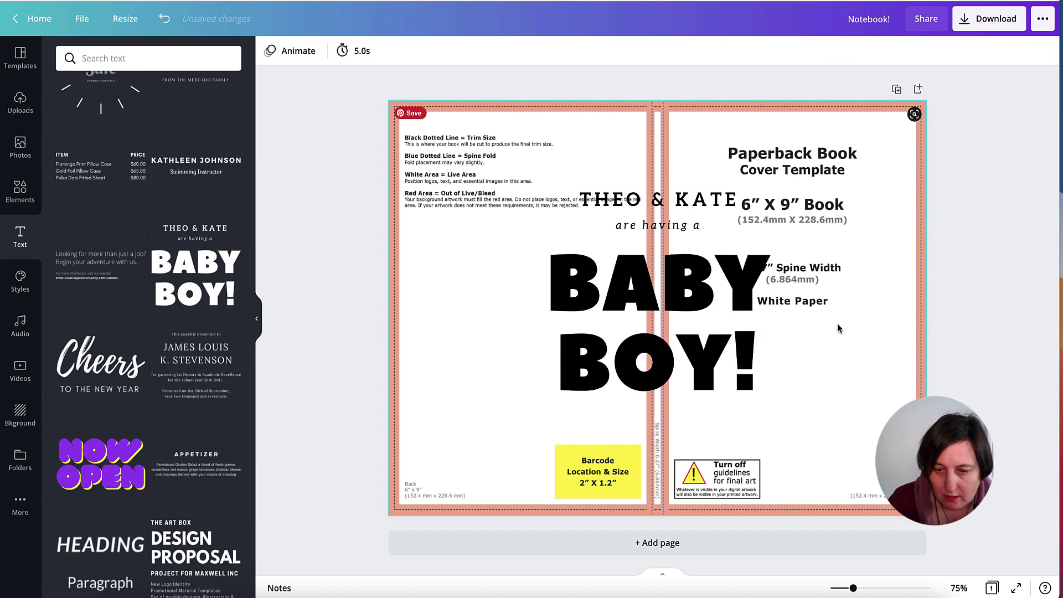
Move the "BABY BOY!" text group onto the front cover and ungroup it
left_click_drag(761, 266, 892, 237)
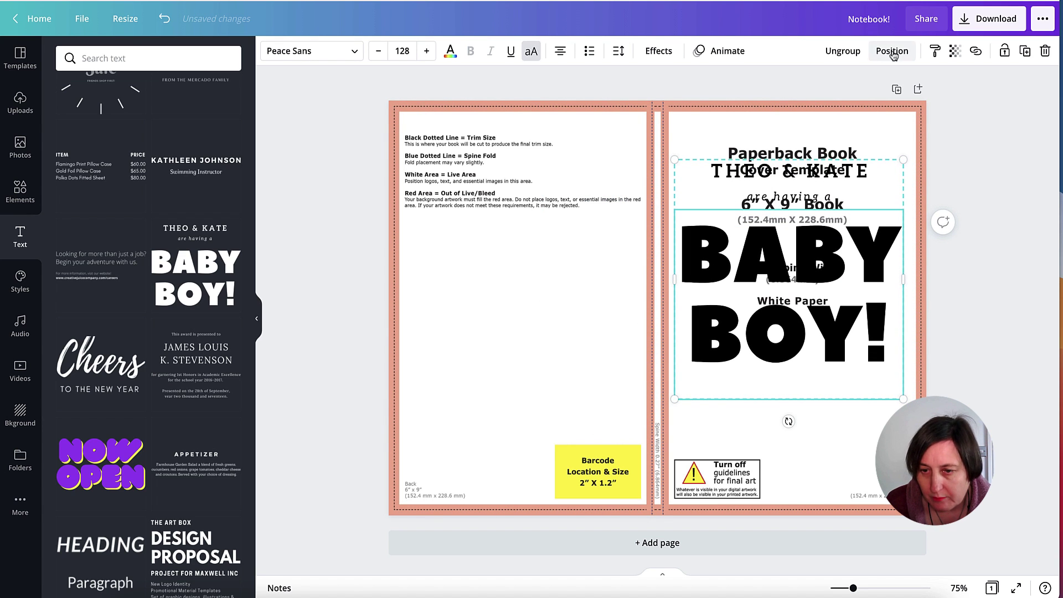
left_click(845, 52)
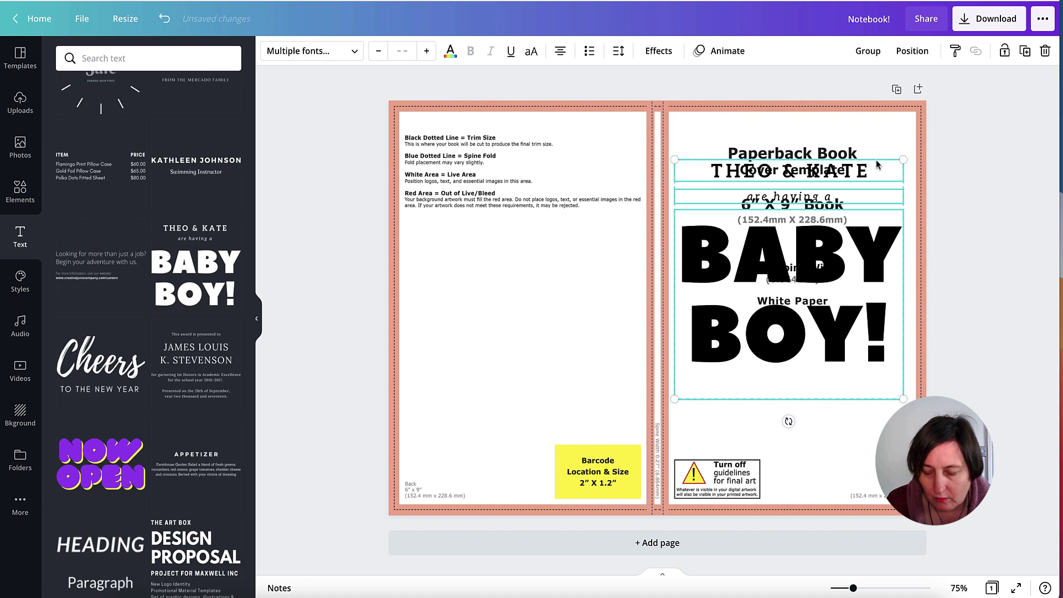
left_click(928, 203)
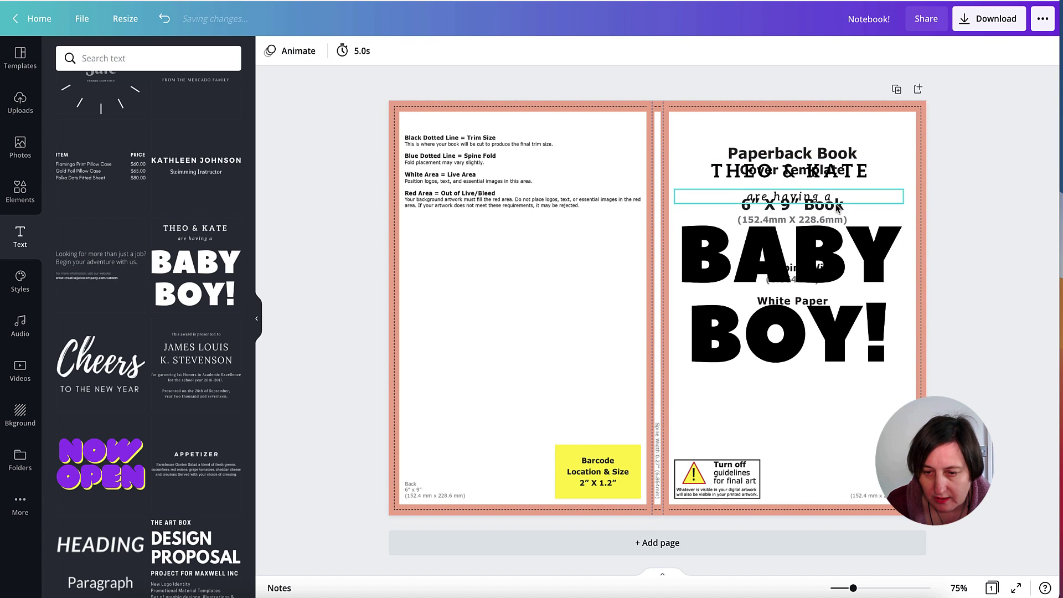
Reword the large "BABY BOY!" text as "LIFE IS TOO SHORT!"
left_click(839, 219)
double_click(882, 323)
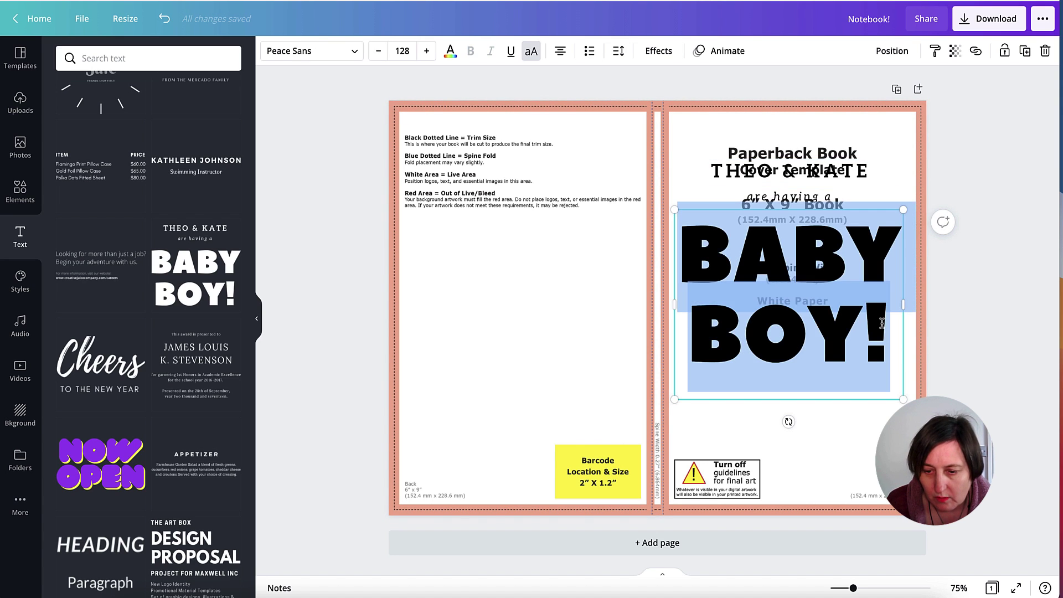
type("LI")
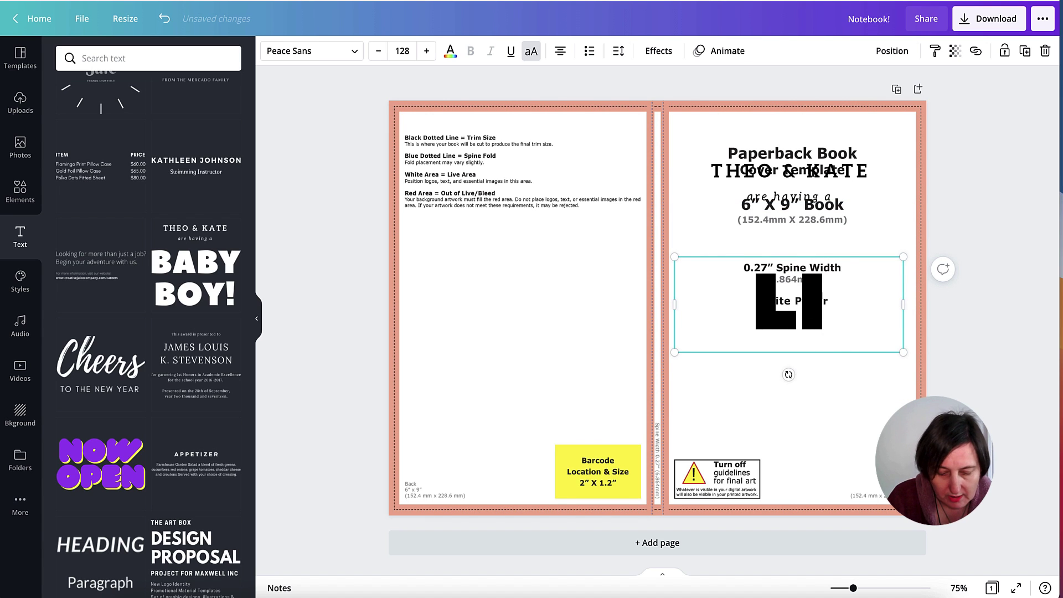
type("FE IS ")
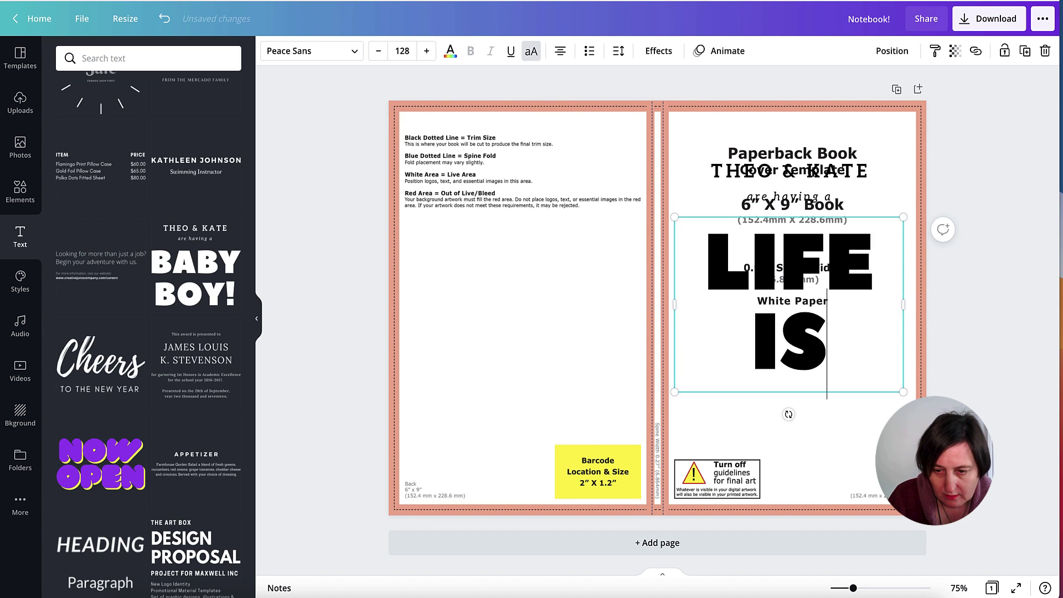
type("TOO")
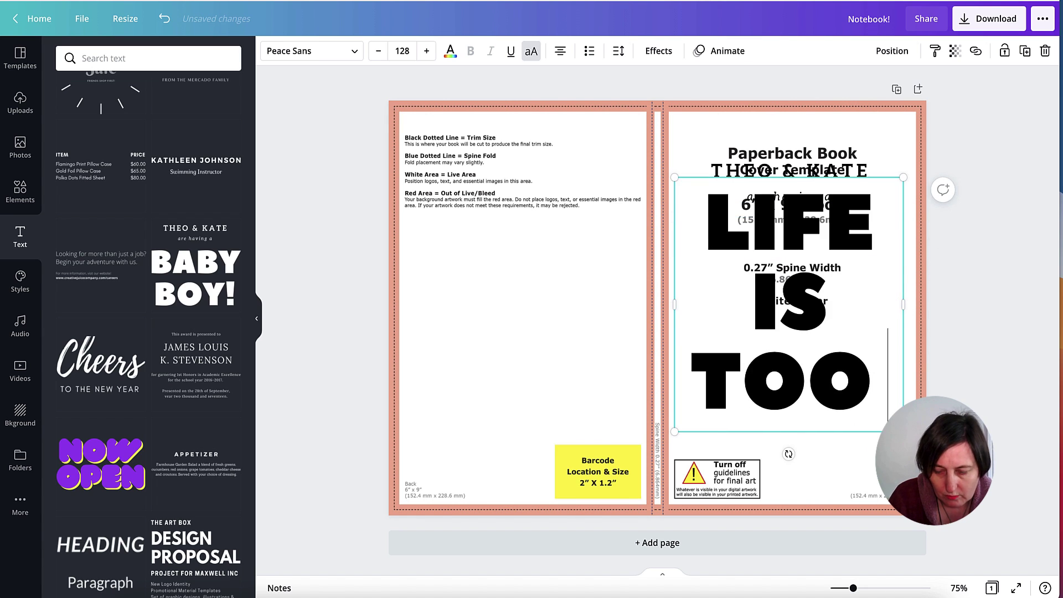
type(" SHORT")
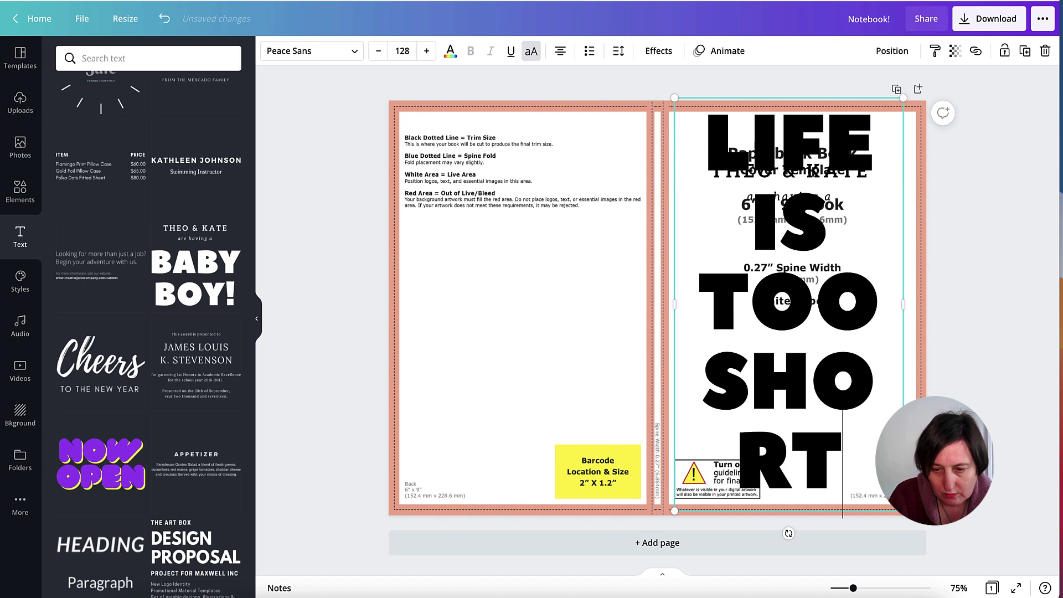
type("!")
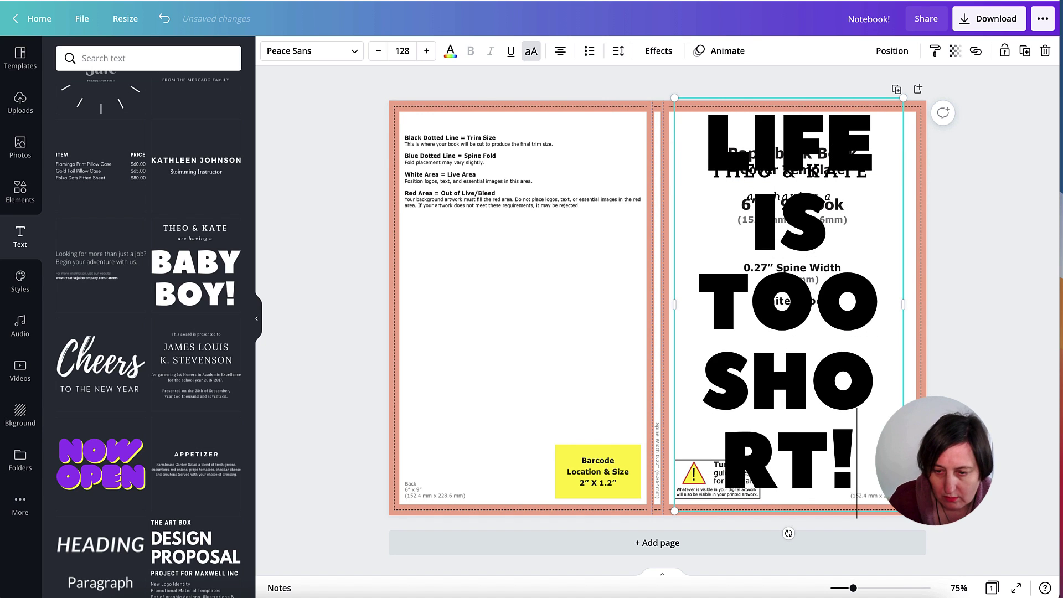
Widen the "LIFE IS TOO SHORT!" text box, scale the text down to size 68 and place it mid-height on the front cover
left_click_drag(905, 310, 1042, 327)
left_click_drag(1039, 431, 868, 312)
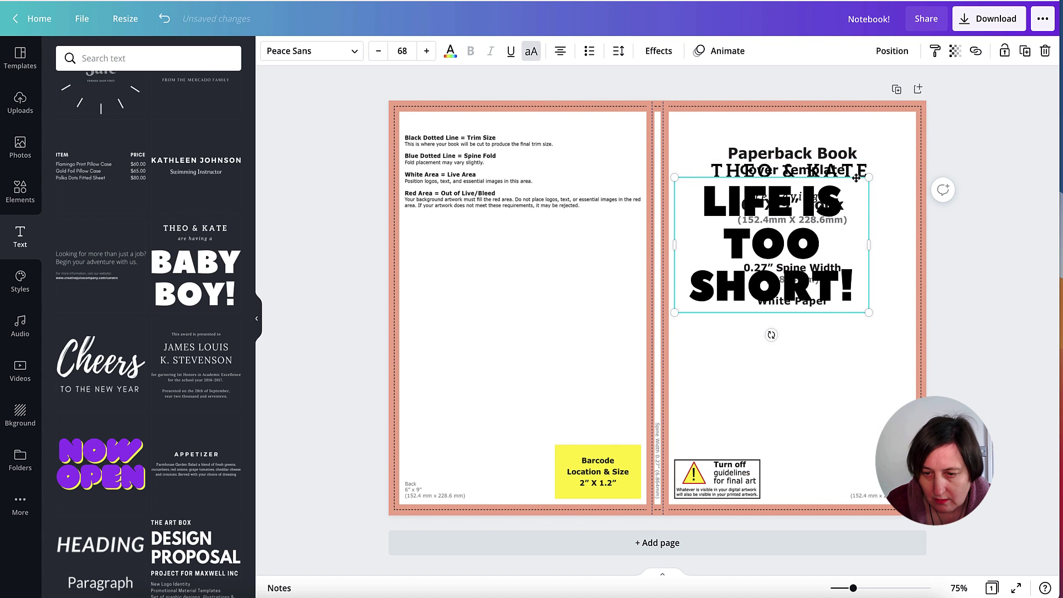
left_click_drag(856, 178, 868, 230)
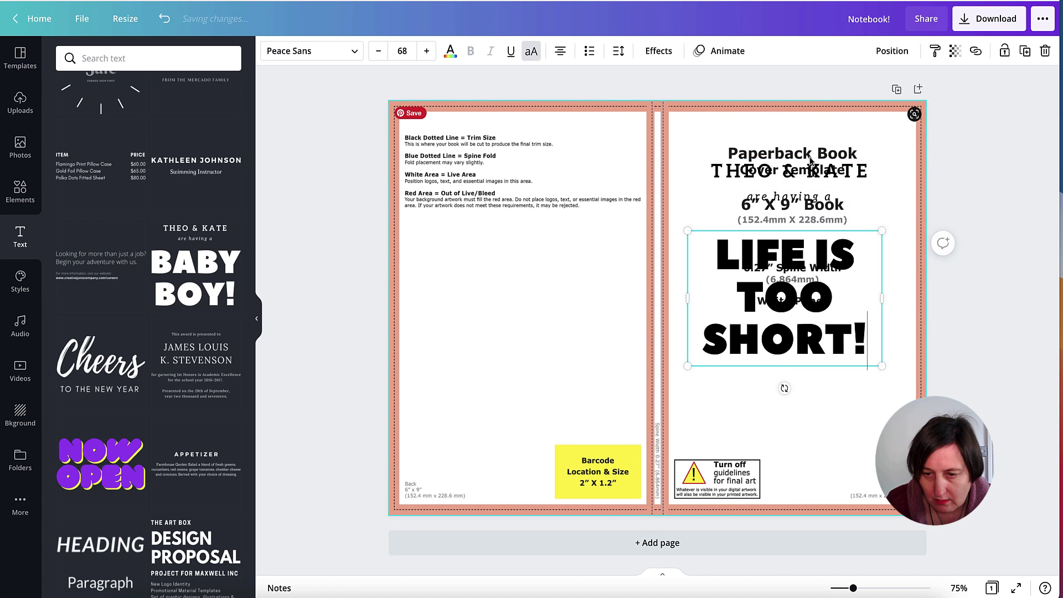
Delete the two leftover text lines above the title: the couple's names and "are having a"
left_click(810, 160)
key("Delete")
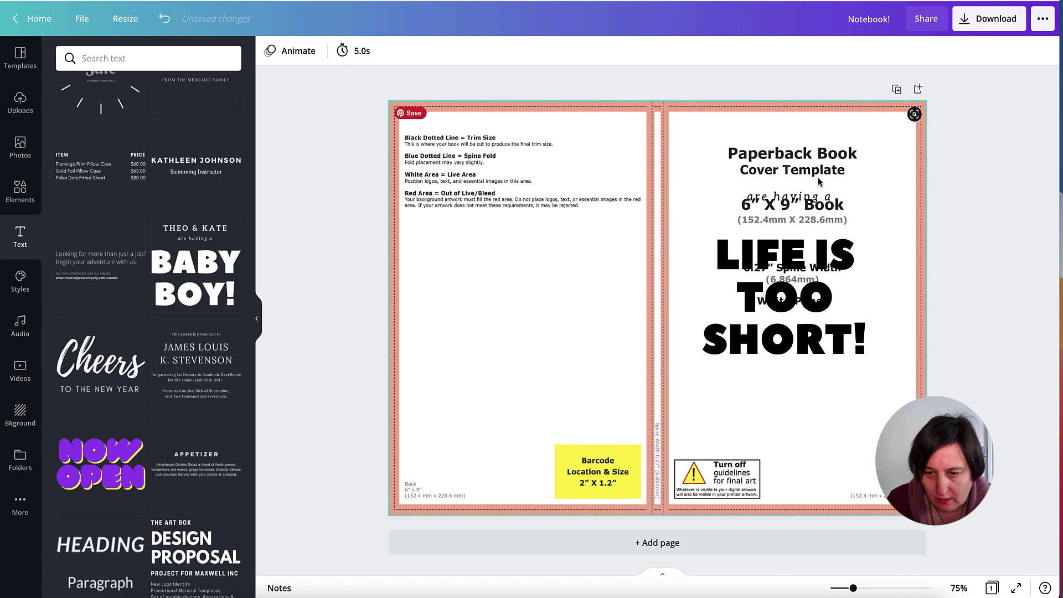
left_click(812, 198)
key("Delete")
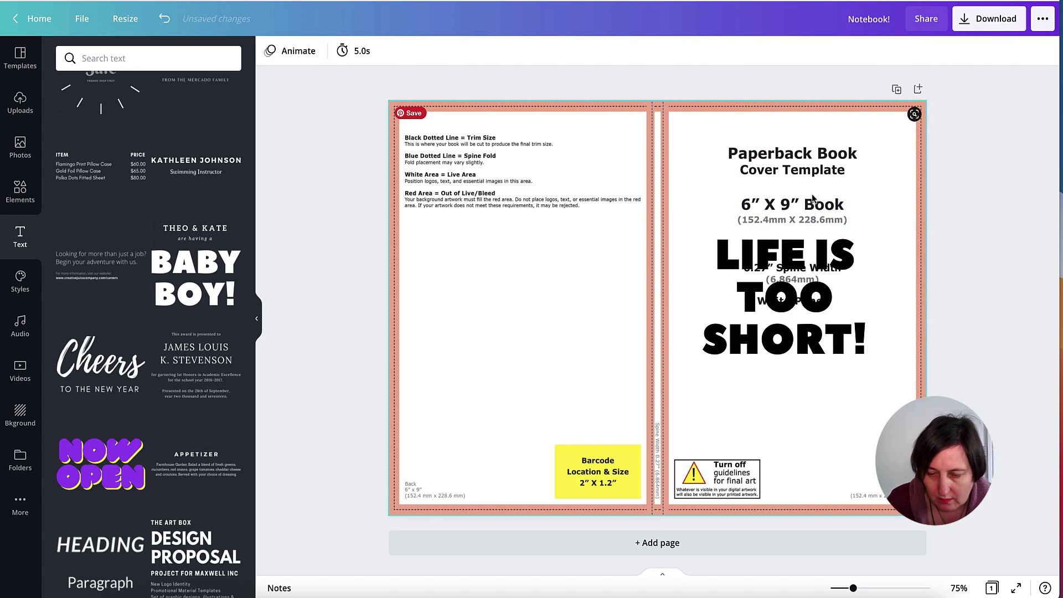
Add "TO BEING BORING!" on new lines below "LIFE IS TOO SHORT!" and center the text block lower on the front cover
left_click_drag(826, 258, 831, 192)
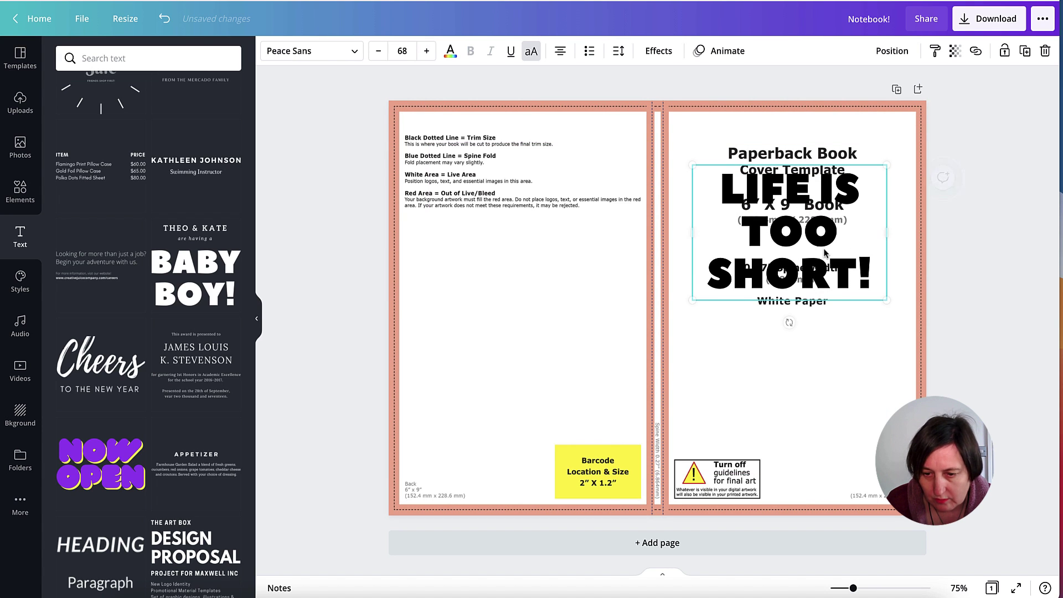
left_click(818, 337)
left_click(865, 280)
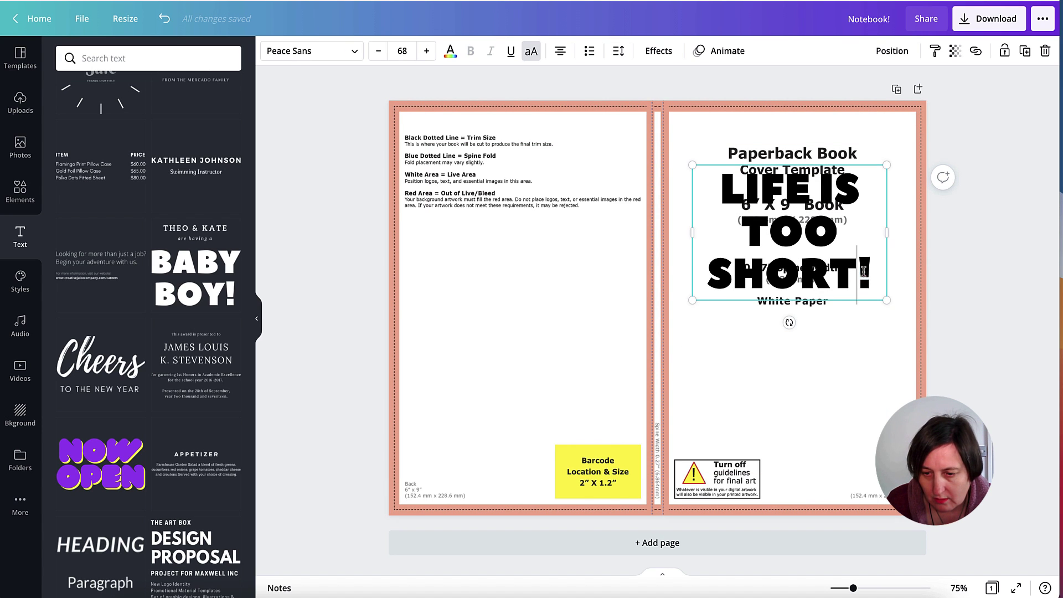
left_click_drag(863, 270, 864, 249)
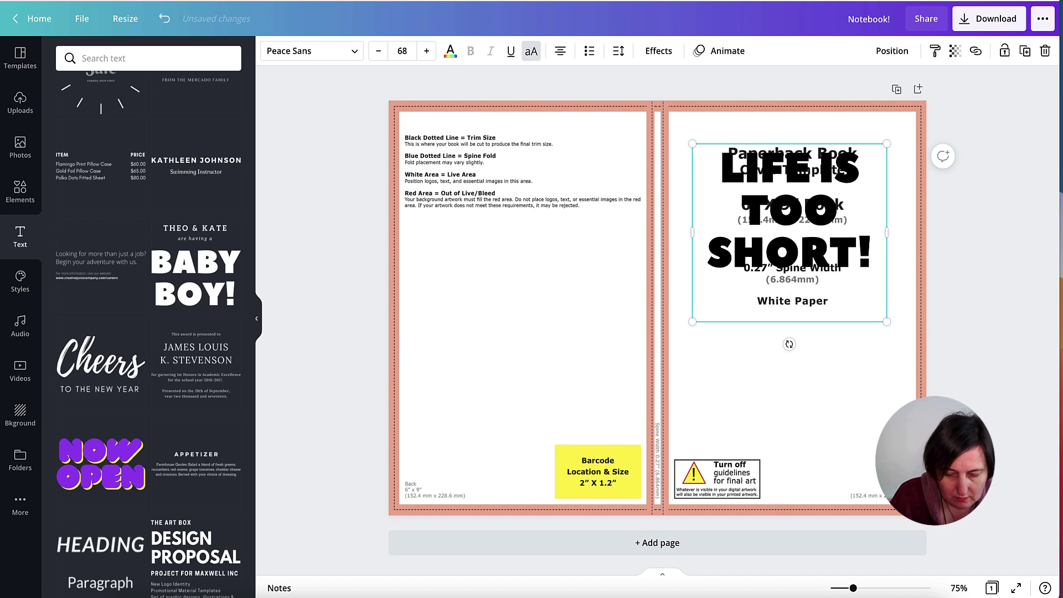
type("TO BE")
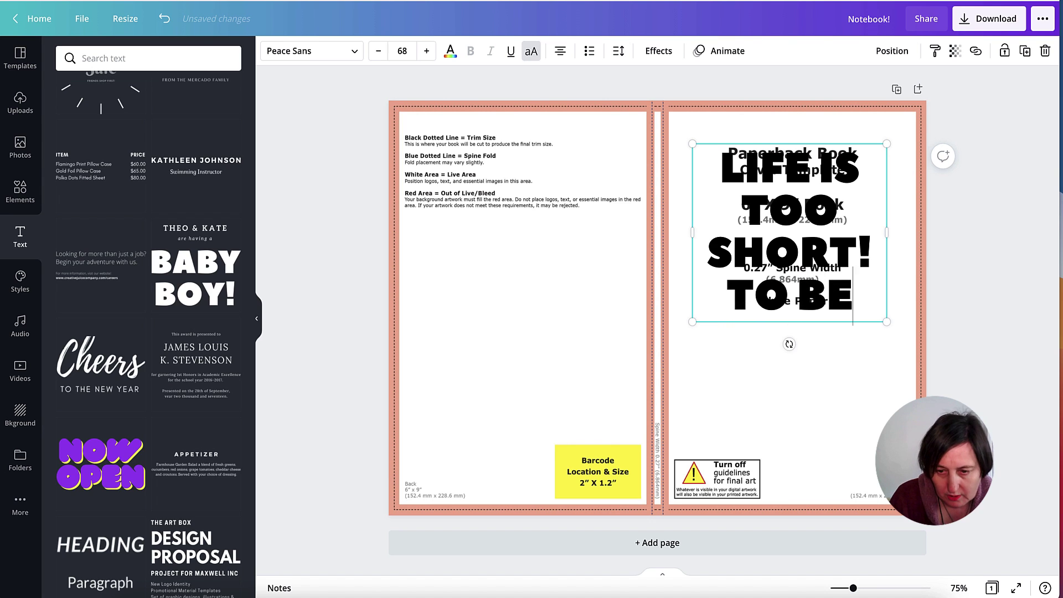
type("ING BORI")
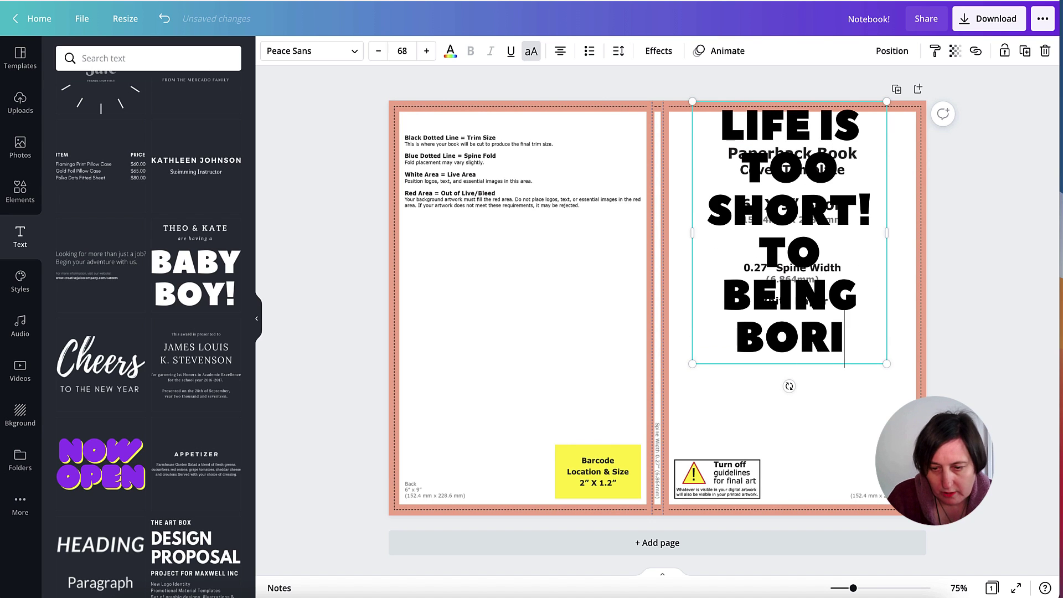
type("NF")
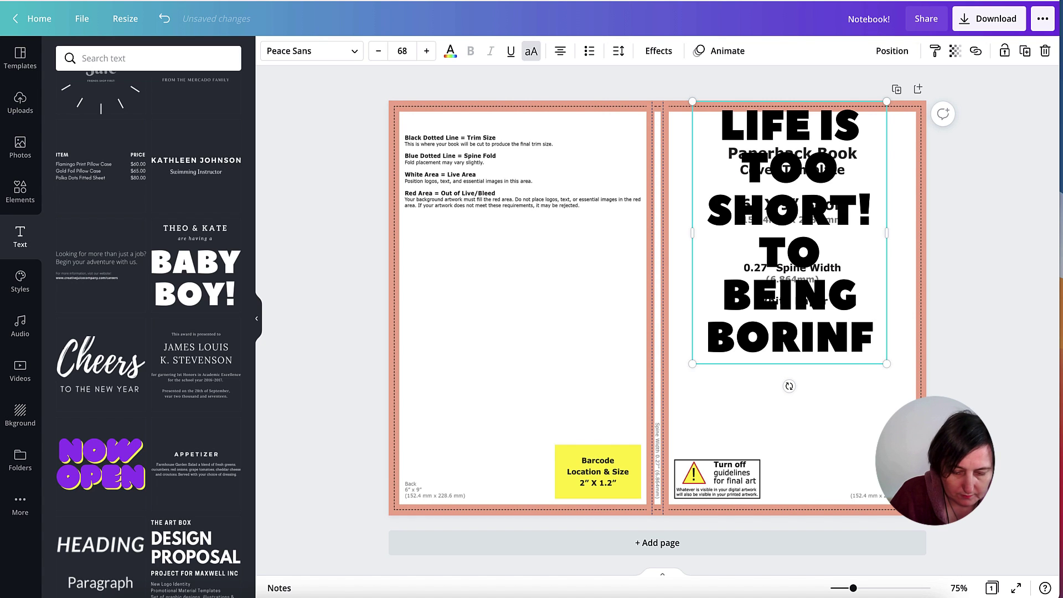
key("BackSpace")
type("G!")
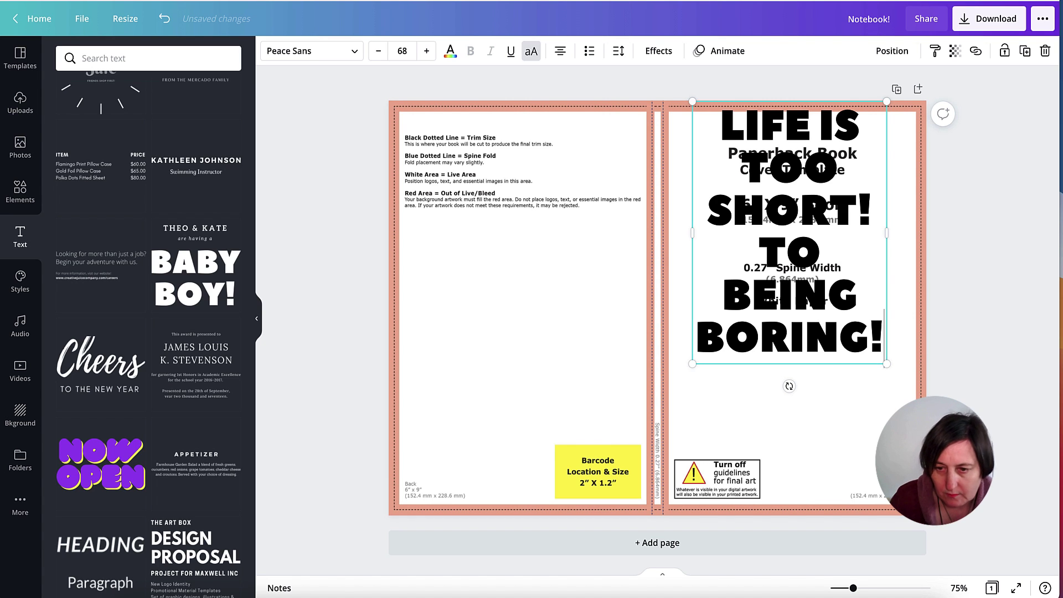
left_click(833, 396)
left_click_drag(794, 244, 801, 309)
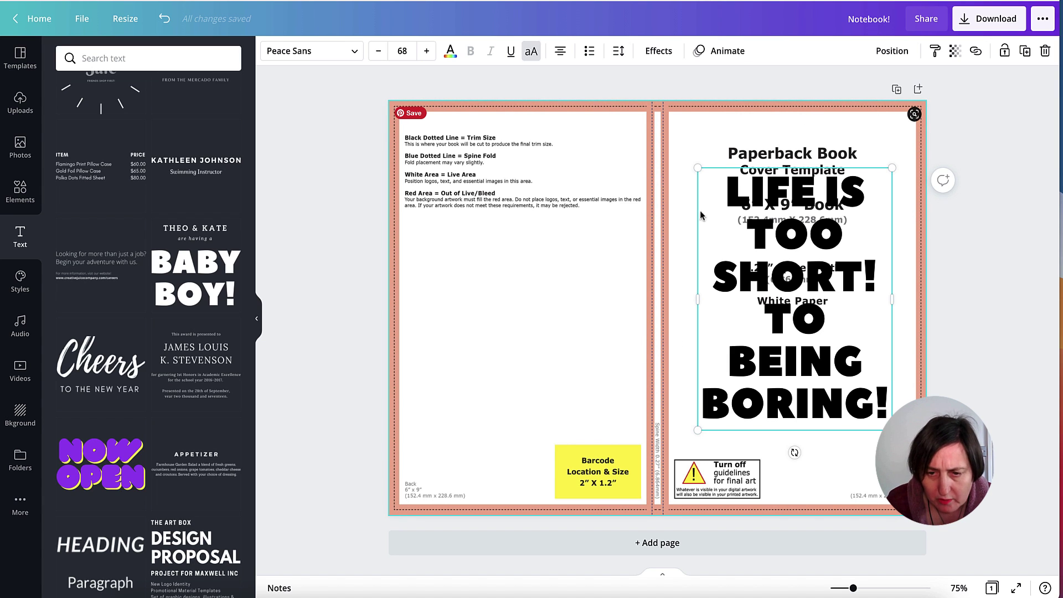
Add a subheading reading "Notebook" below the title on the front cover
scroll(166, 161, "up", 10)
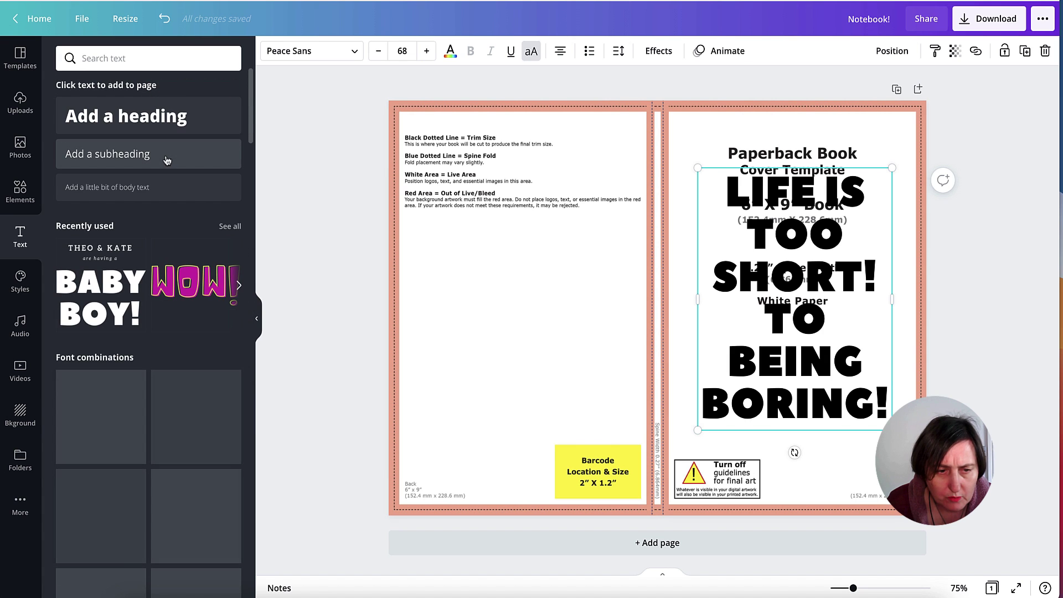
left_click(136, 155)
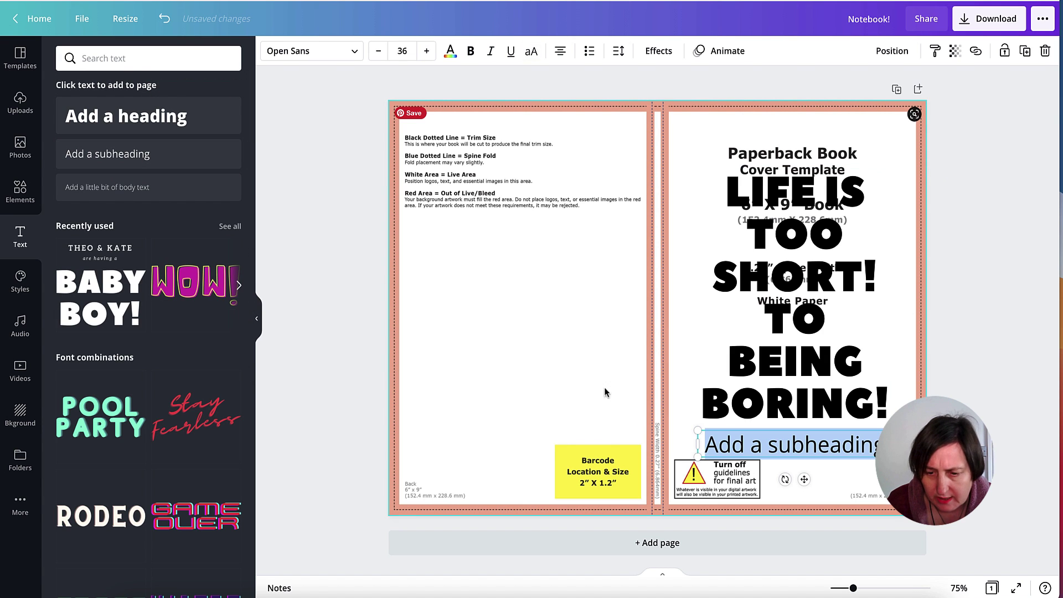
type("Note")
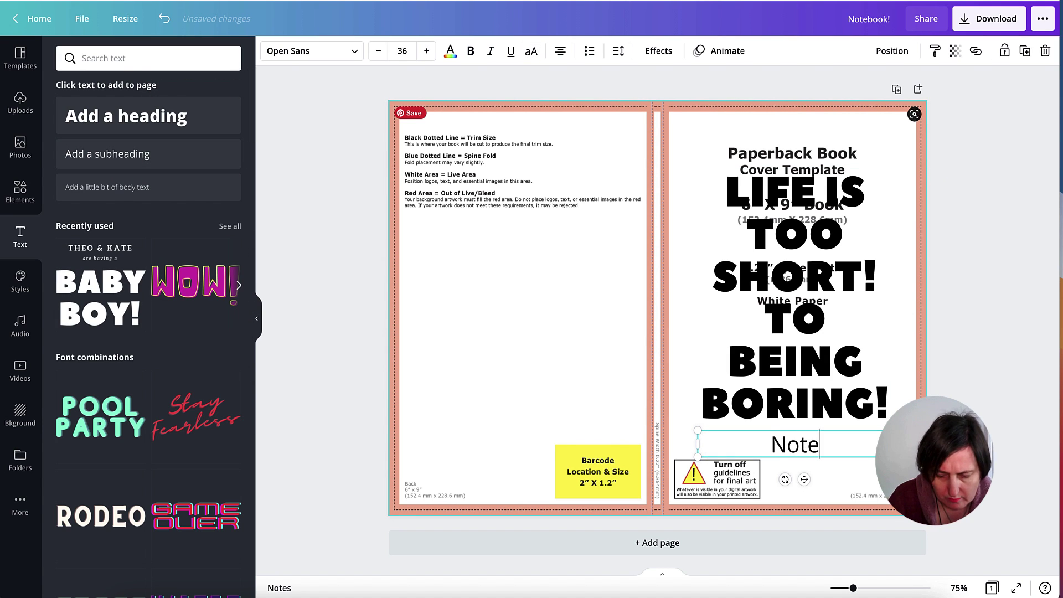
type("book")
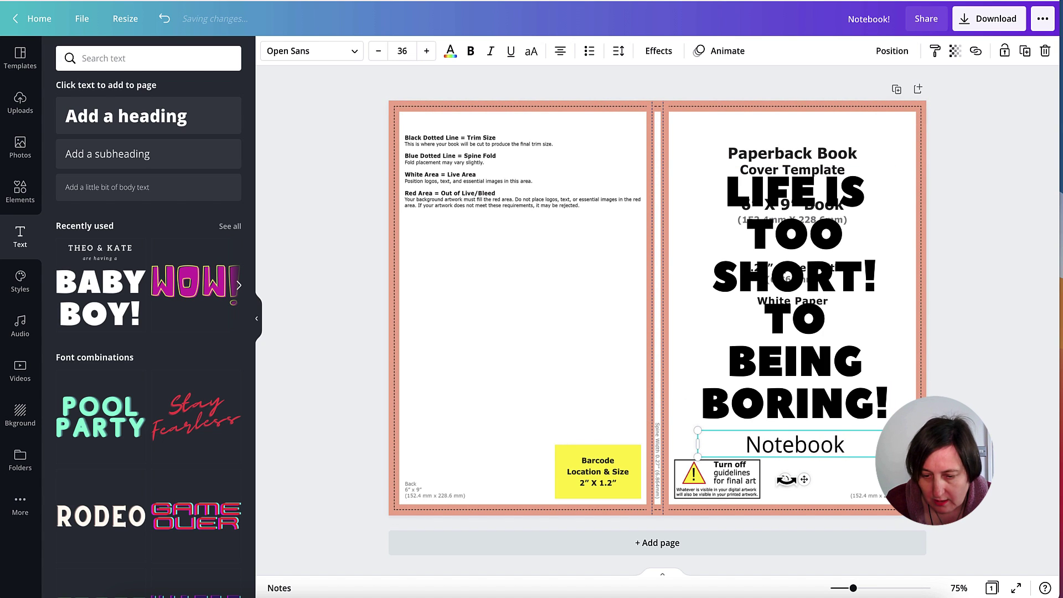
Rotate the "Notebook" text to read downward, move it onto the spine and set its font size to 20
left_click_drag(785, 479, 685, 436)
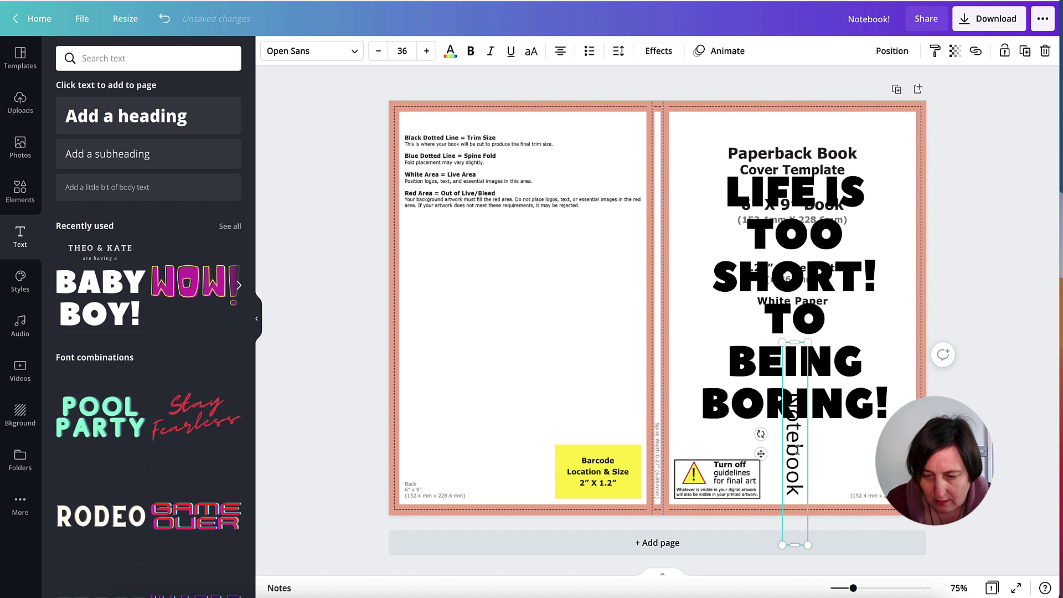
left_click_drag(810, 445, 672, 306)
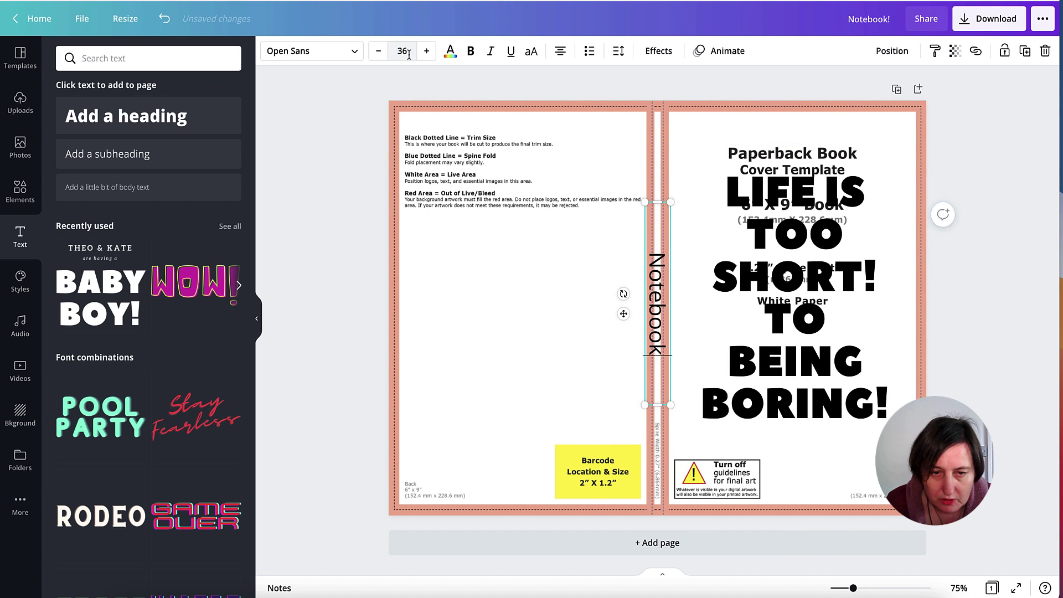
left_click(378, 50)
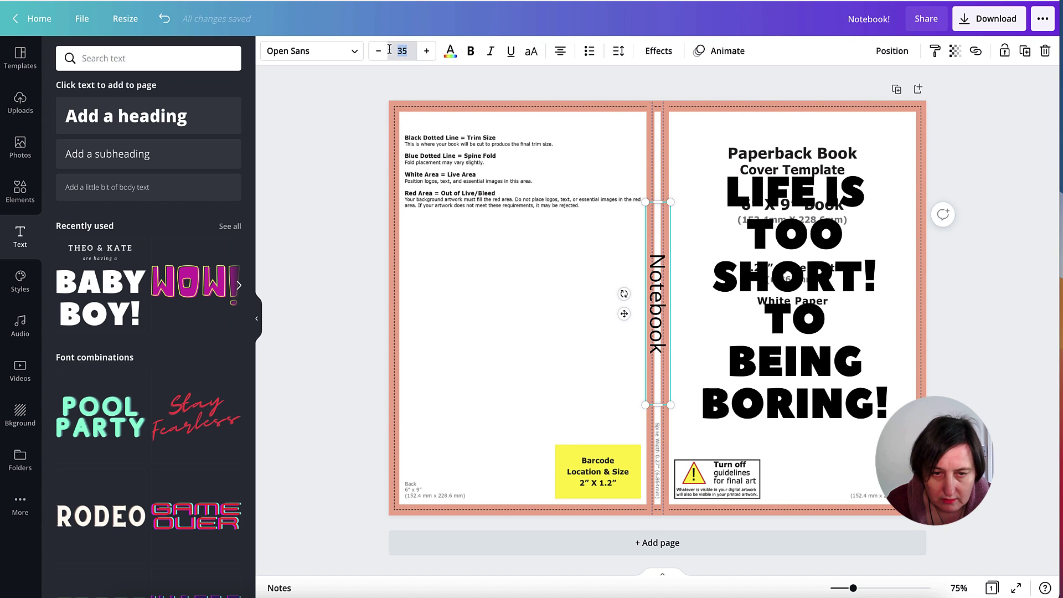
left_click(390, 49)
key("Return")
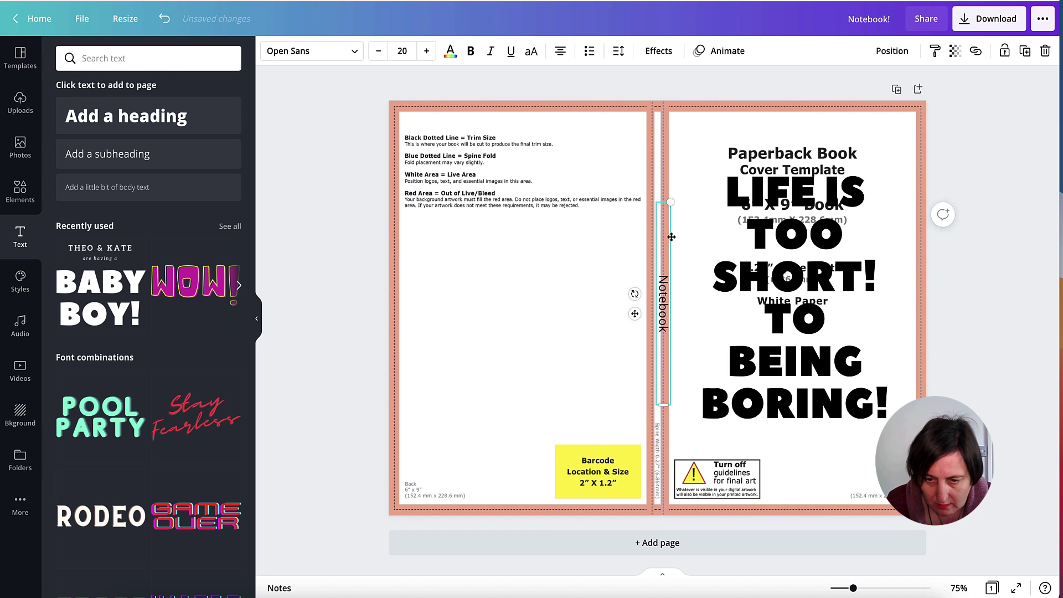
Extend the "Notebook" text box over the full spine height, restore font size 20 and nudge it left to center it on the spine
left_click_drag(672, 237, 667, 101)
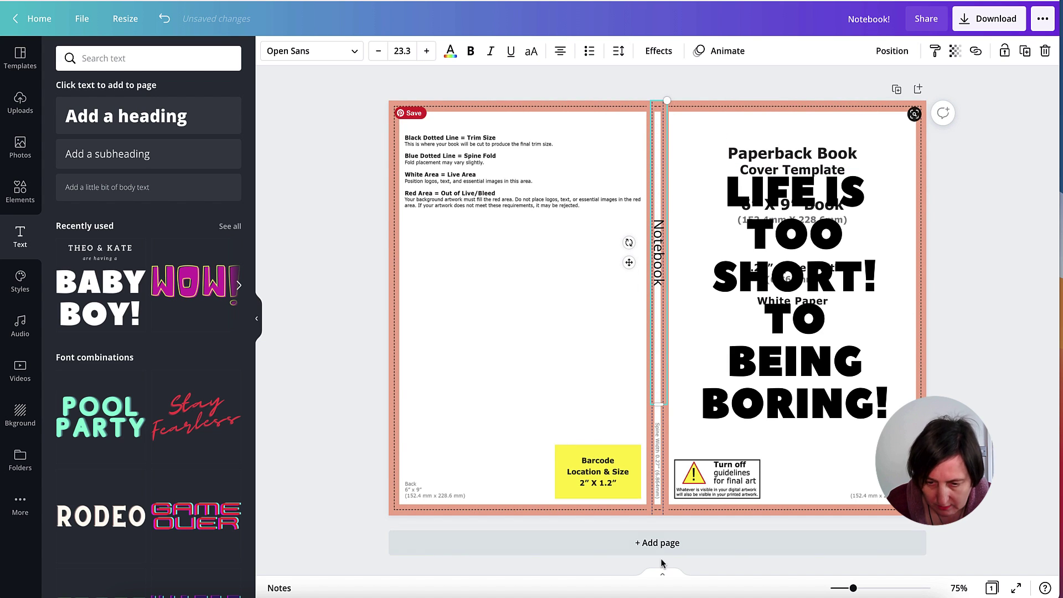
left_click_drag(661, 410, 660, 510)
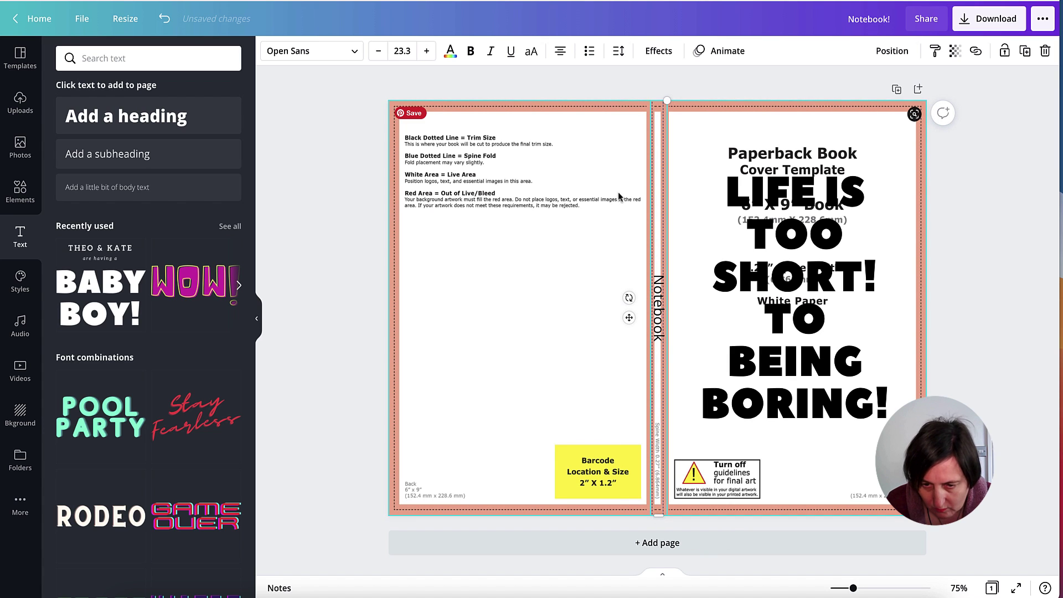
left_click(400, 49)
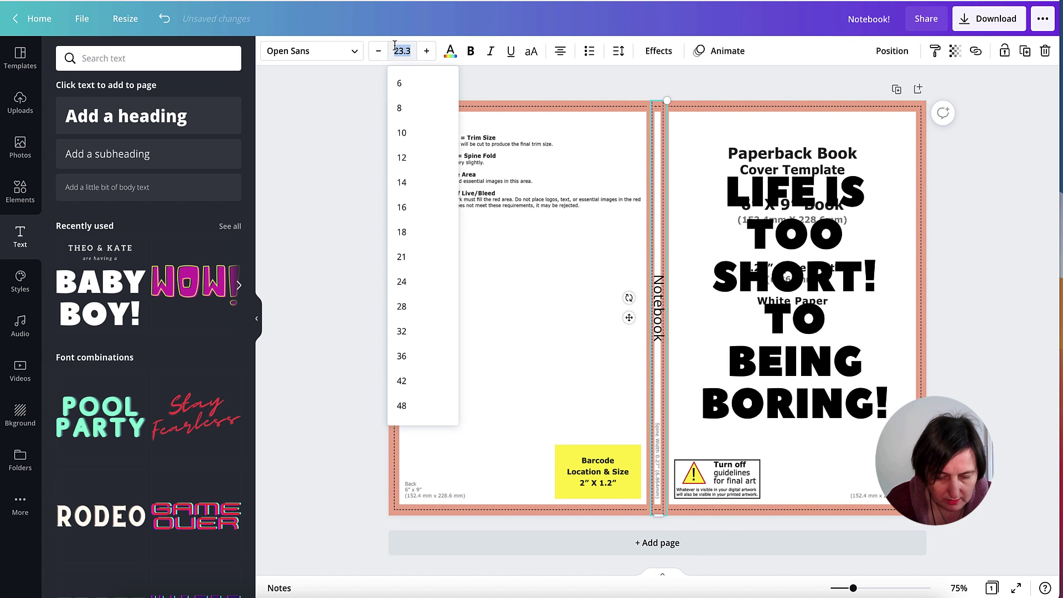
key("Return")
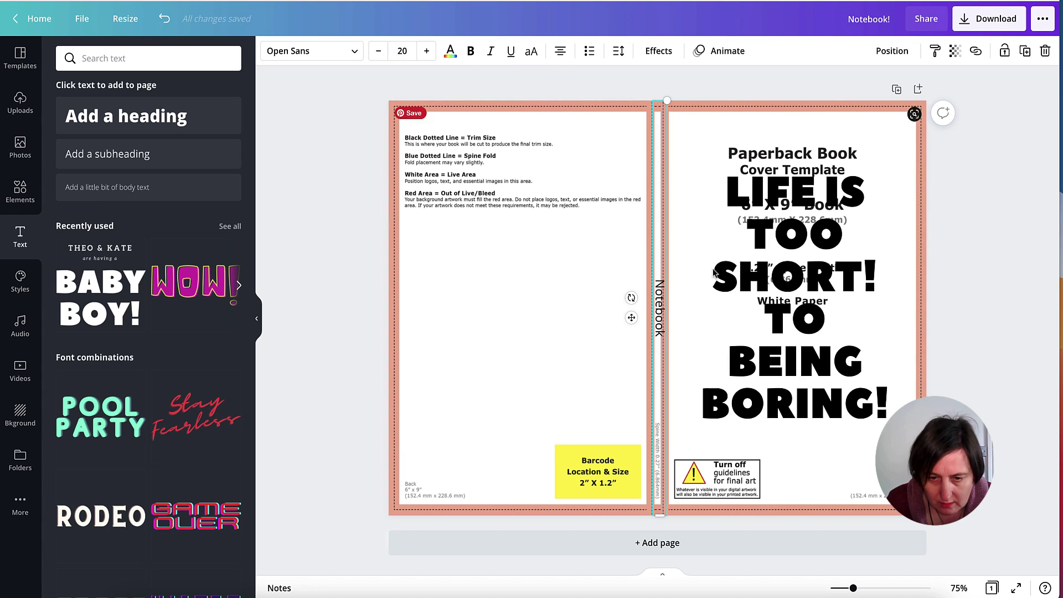
key("Left")
key("Left")
key("Left")
key("Left")
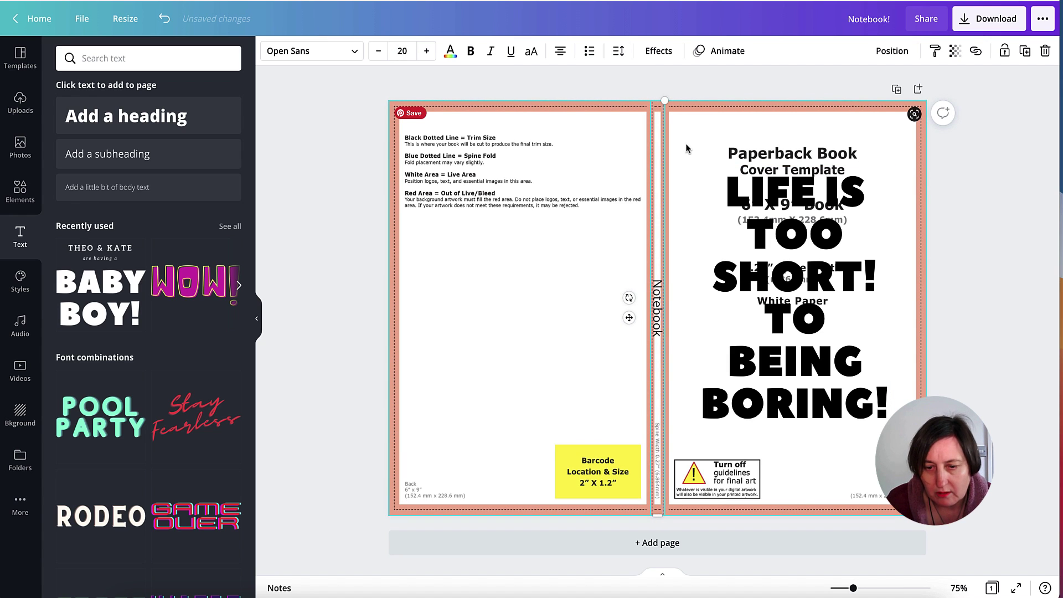
Change the text color of the spine's "Notebook" and of the front cover title to white
left_click(450, 50)
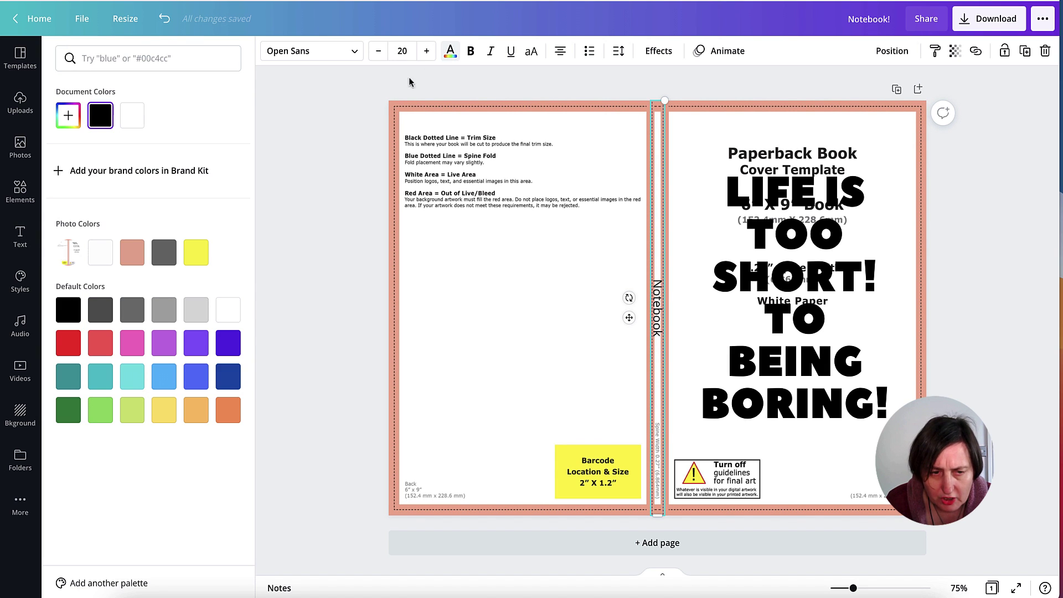
left_click(132, 116)
left_click(725, 302)
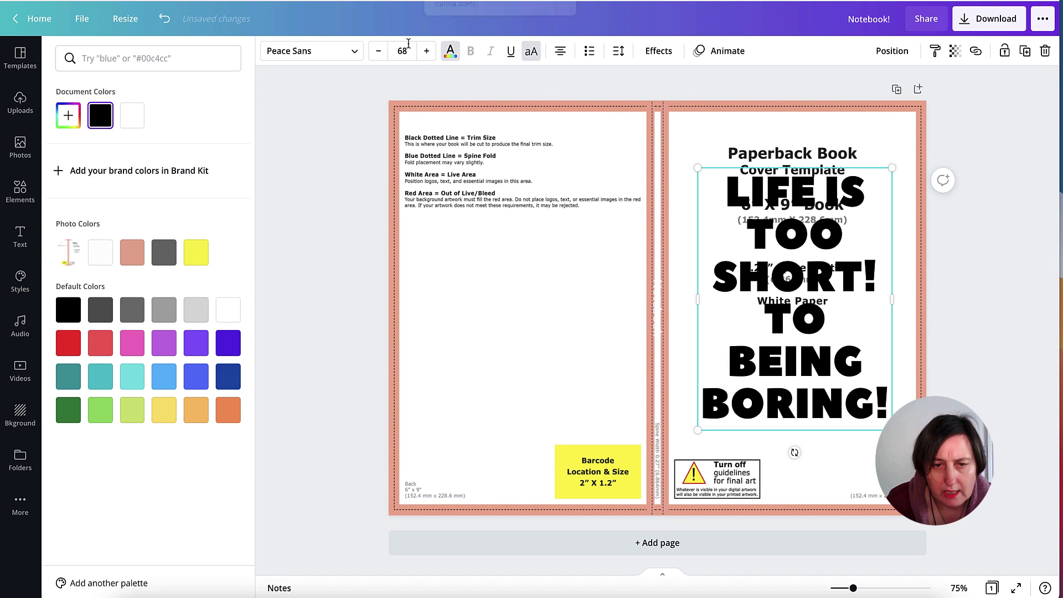
left_click(450, 52)
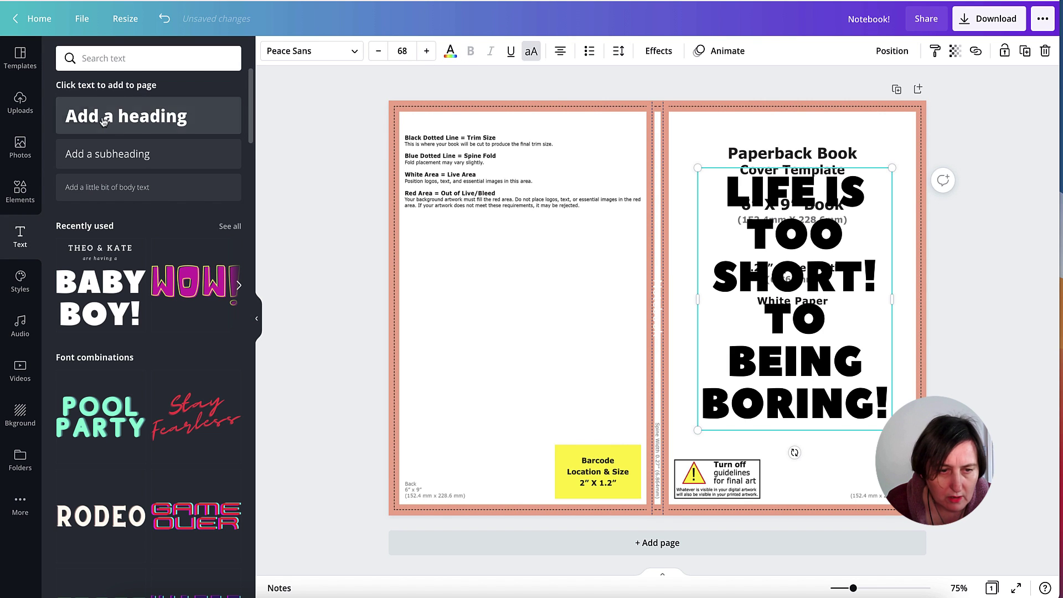
left_click(449, 53)
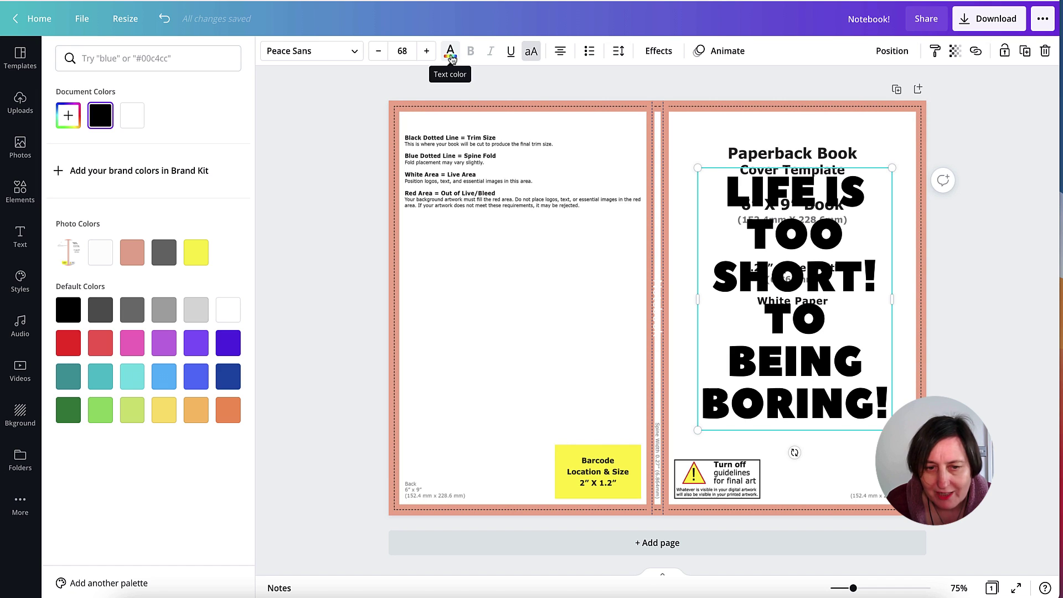
left_click(131, 114)
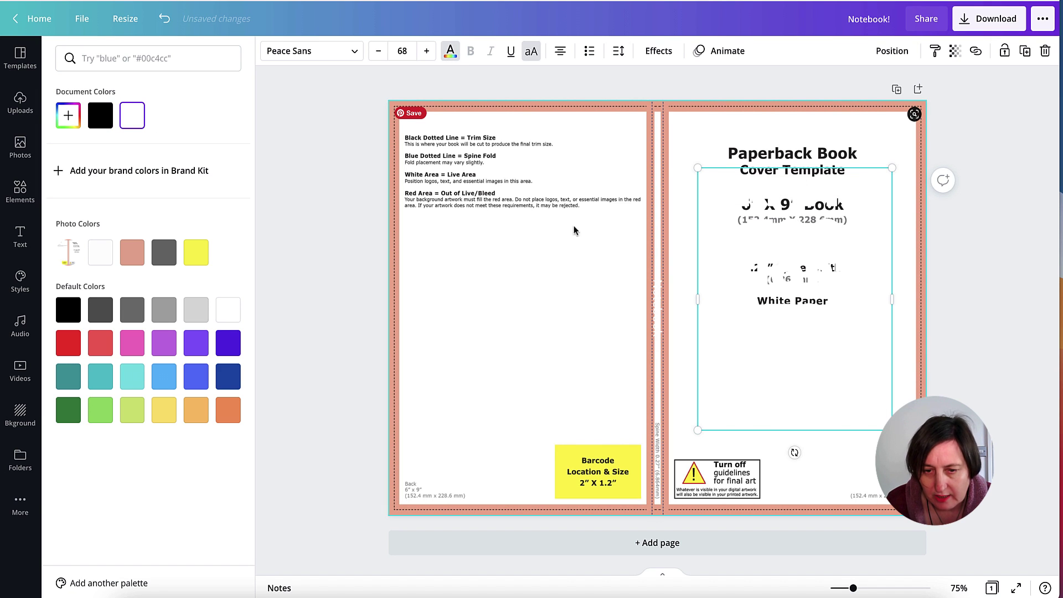
Delete the cover template guide image and fill the page with the recently used aerial photo of waves and rocks
left_click(628, 128)
key("Delete")
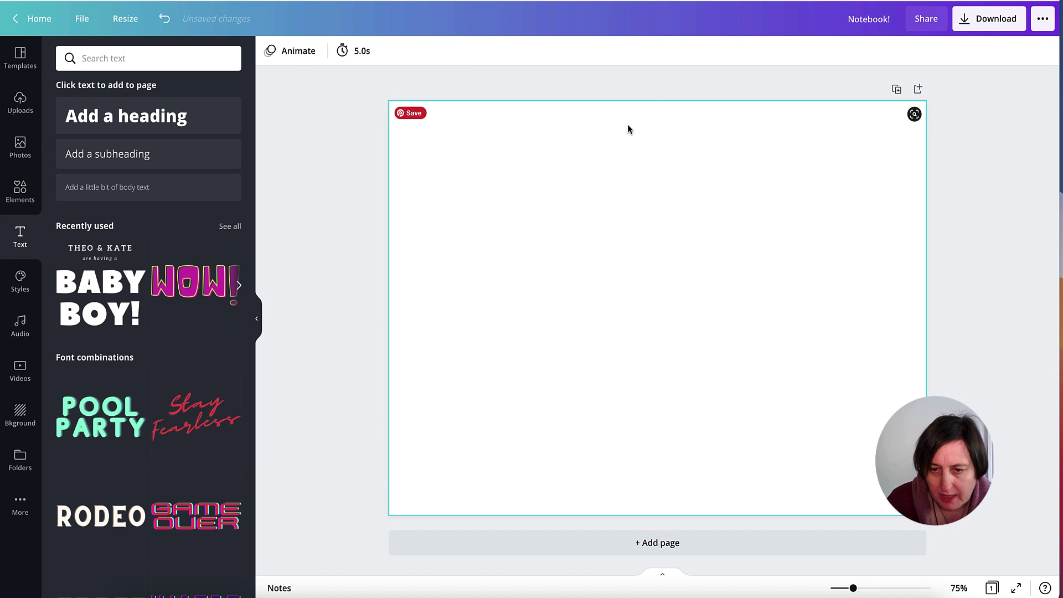
left_click(20, 147)
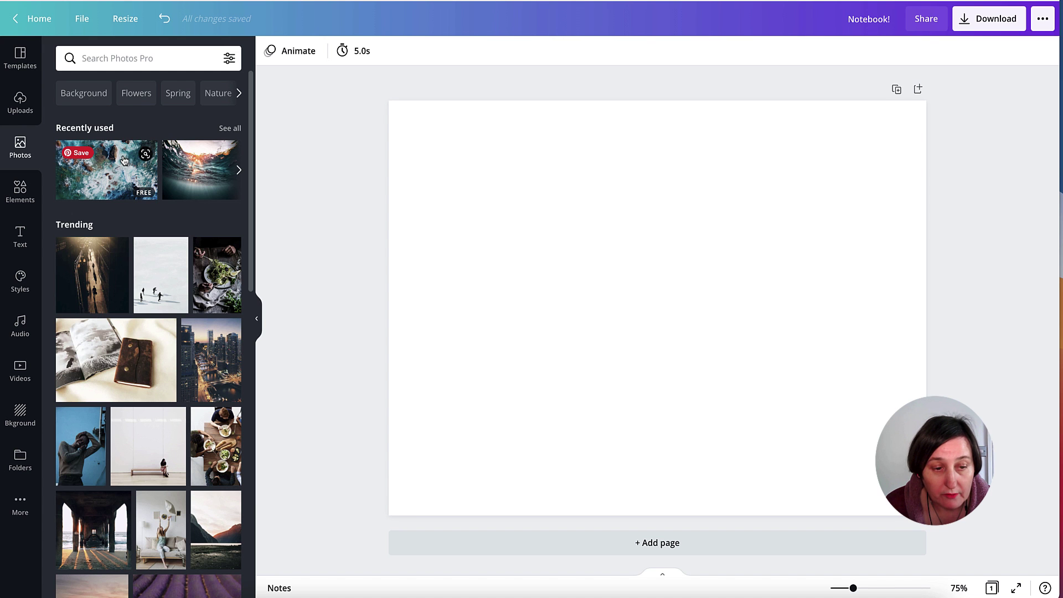
left_click_drag(124, 160, 424, 174)
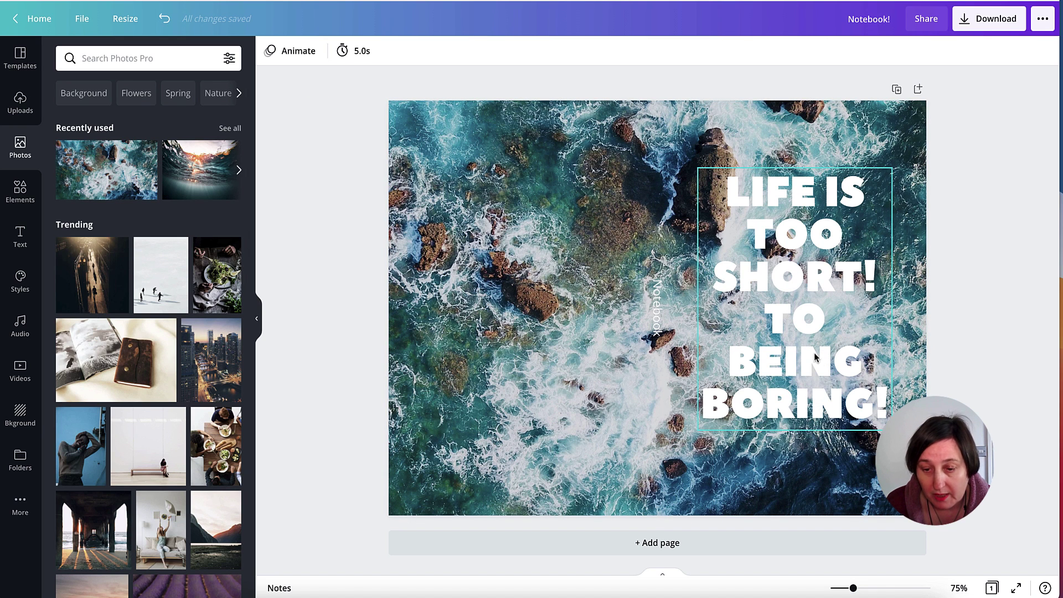
Try a light gray Shadow effect on the title with offset 42, direction -50 and transparency 29
left_click(790, 203)
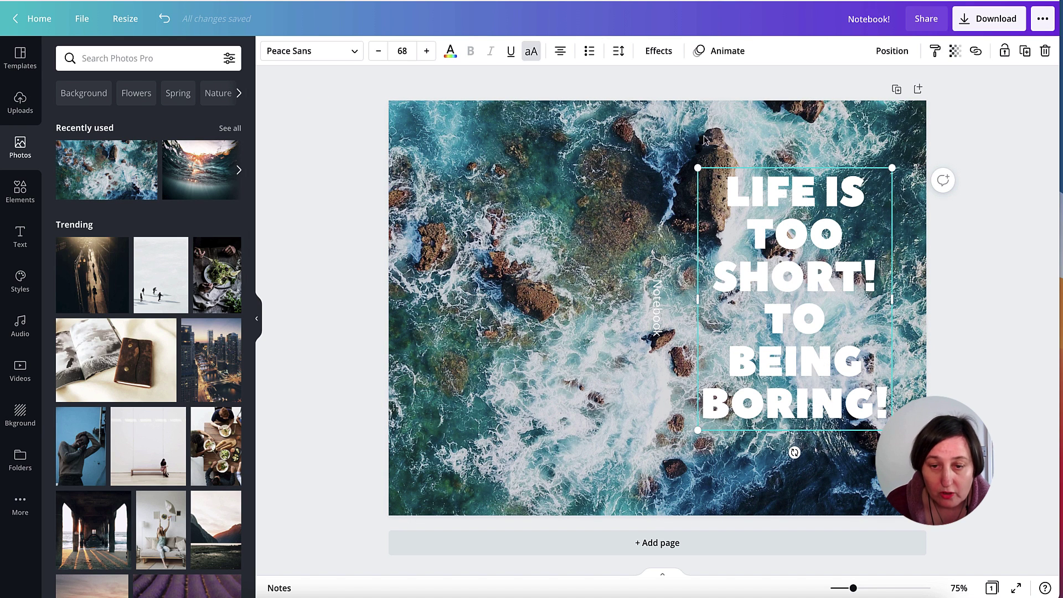
left_click(656, 51)
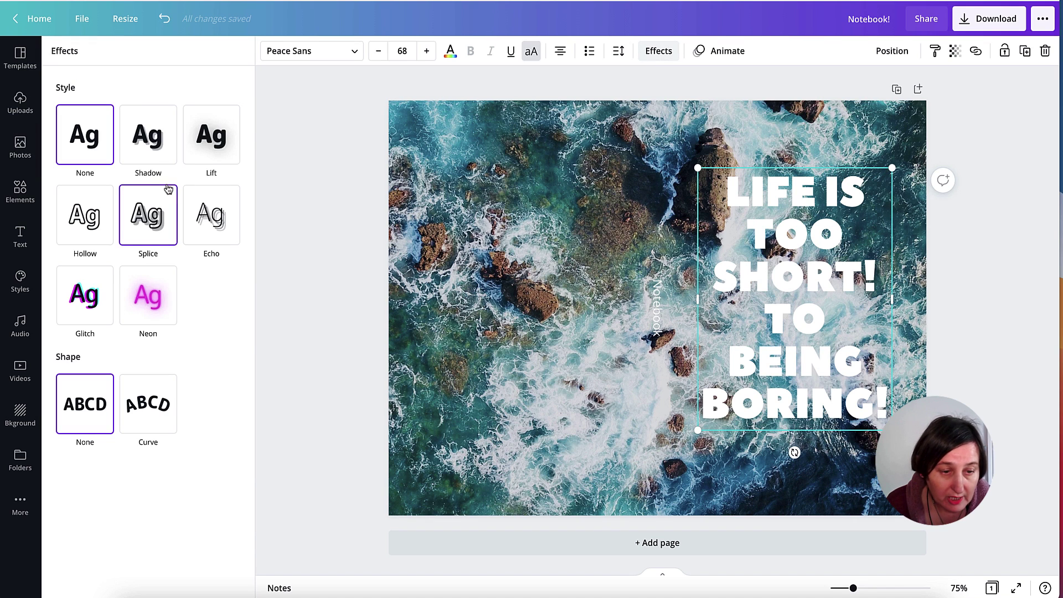
left_click(147, 142)
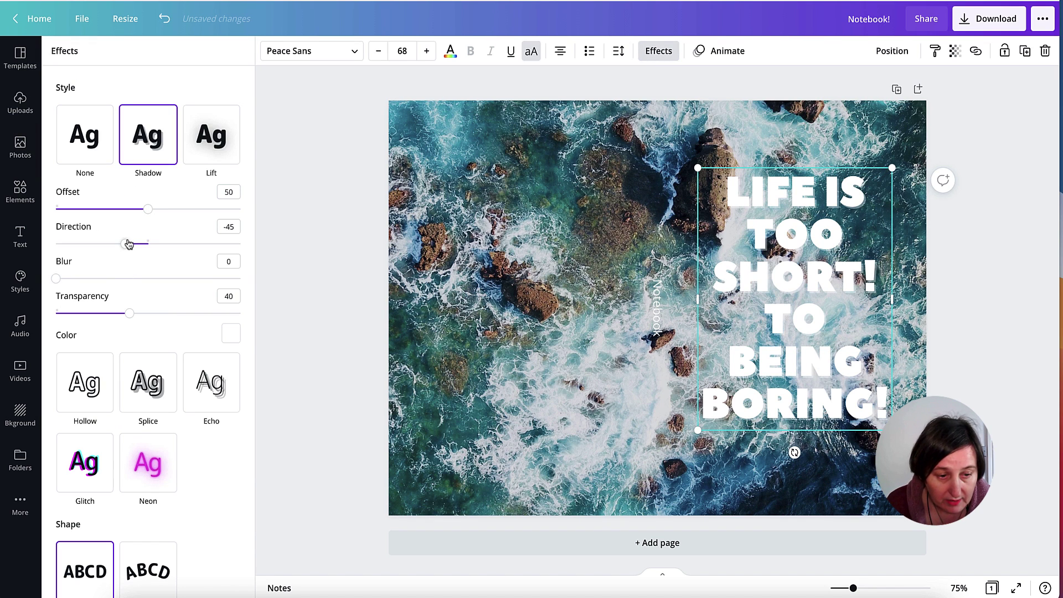
left_click_drag(128, 247, 122, 244)
left_click_drag(148, 208, 157, 209)
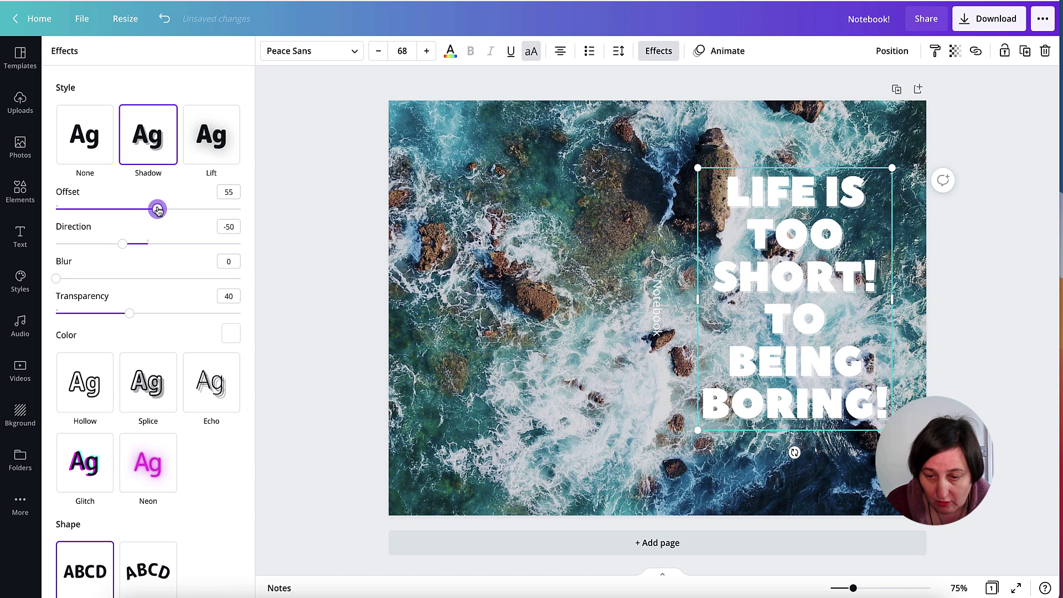
left_click(231, 334)
left_click(187, 440)
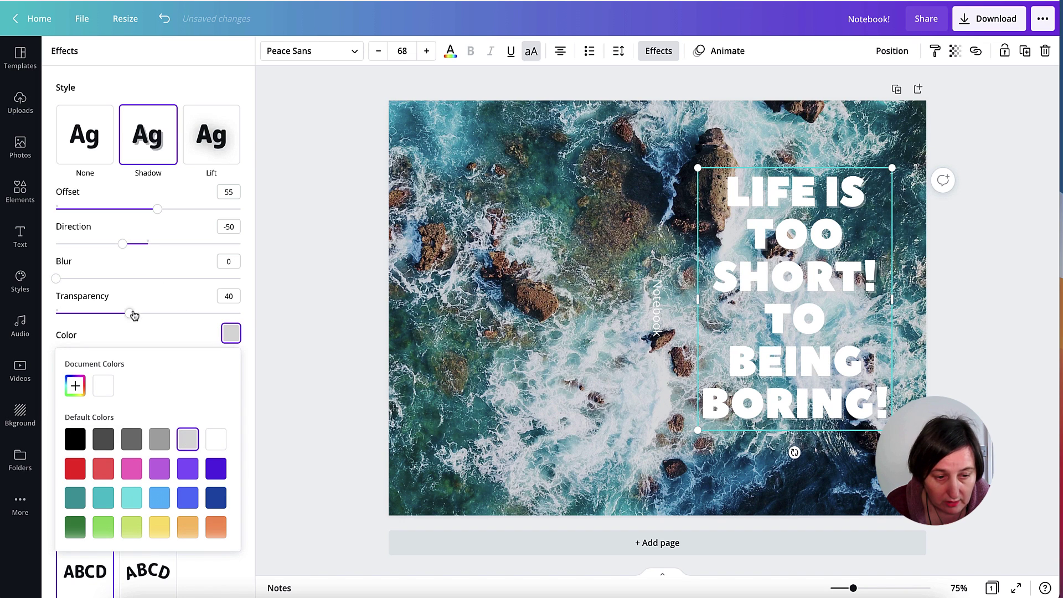
left_click_drag(131, 313, 109, 313)
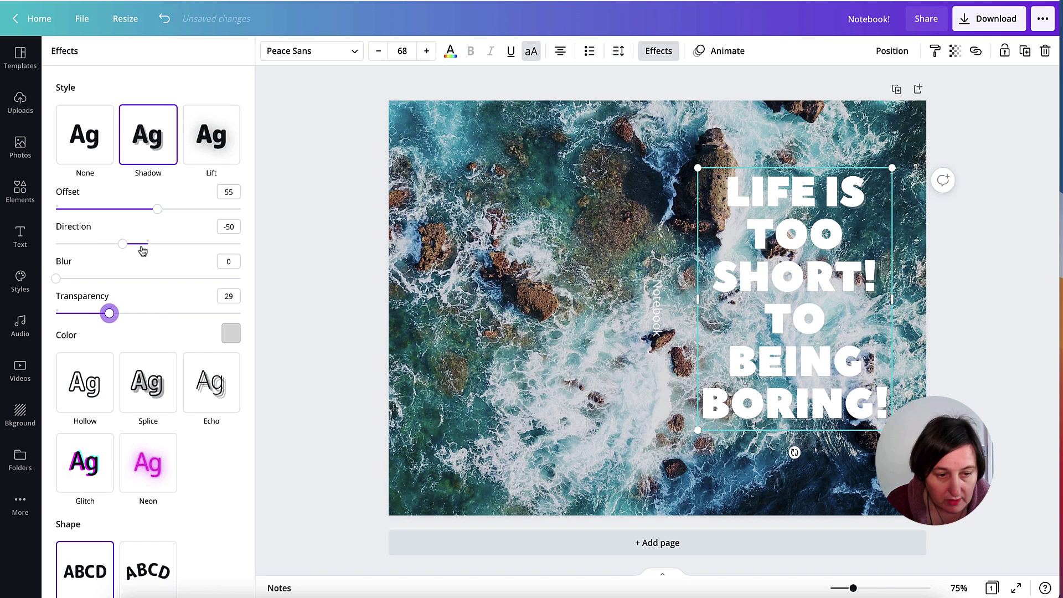
left_click_drag(153, 209, 134, 209)
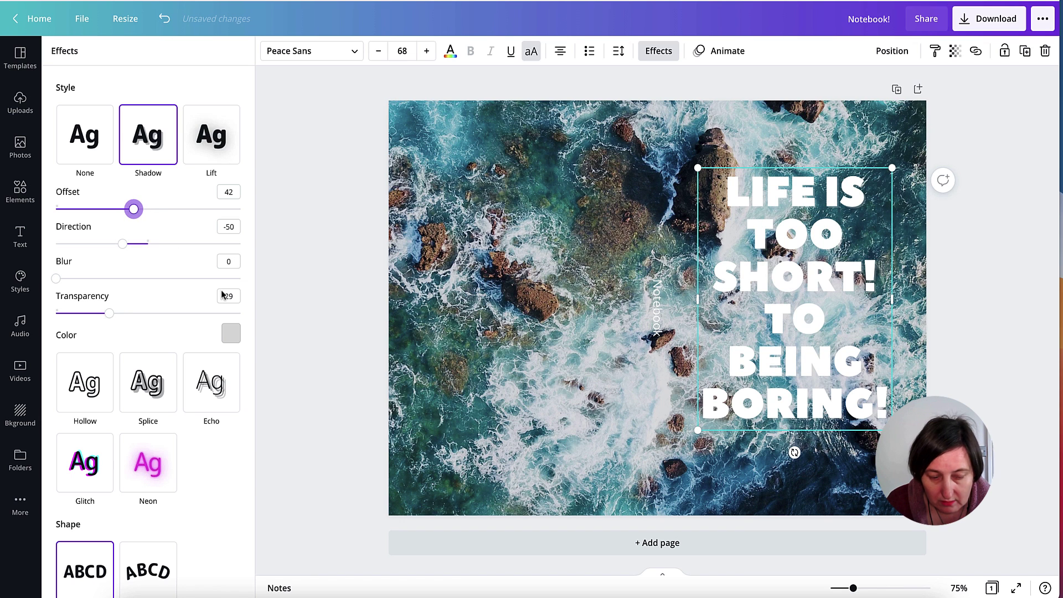
Try the Splice, Neon, Glitch and default Shadow effects on the title
scroll(181, 326, "down", 1)
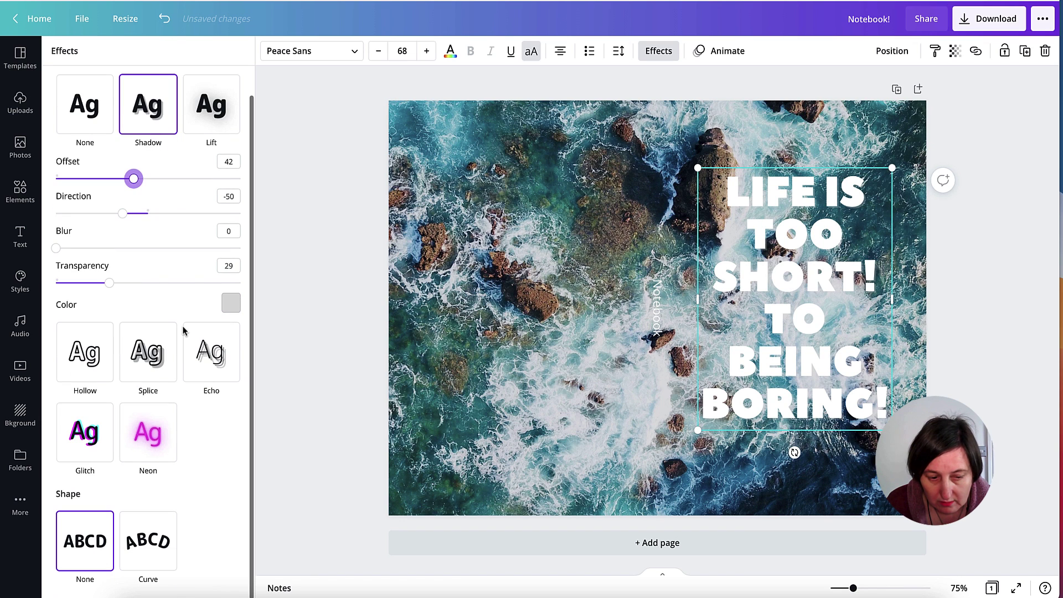
left_click(156, 356)
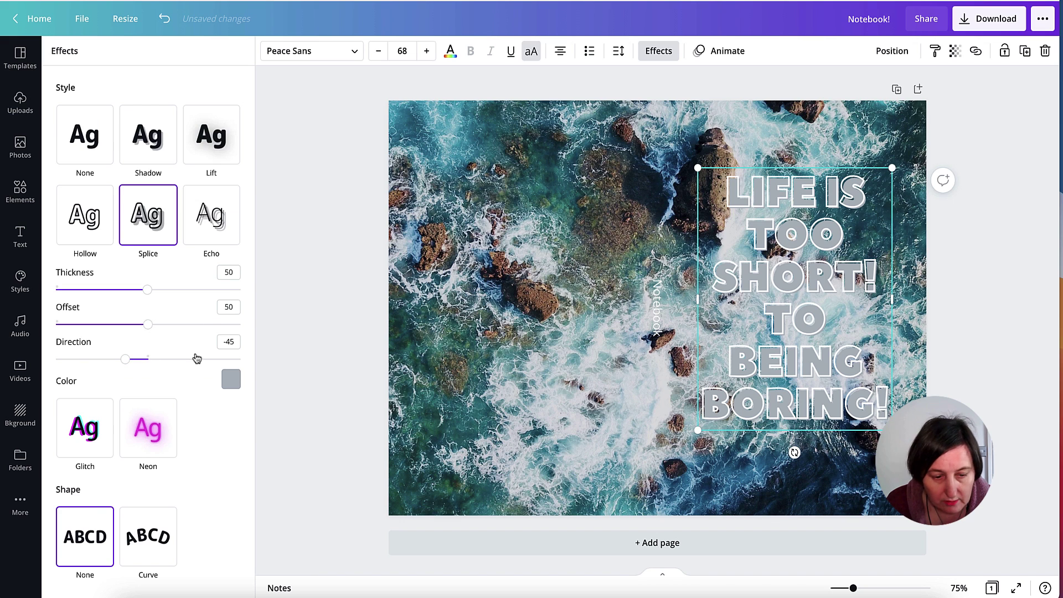
left_click(155, 437)
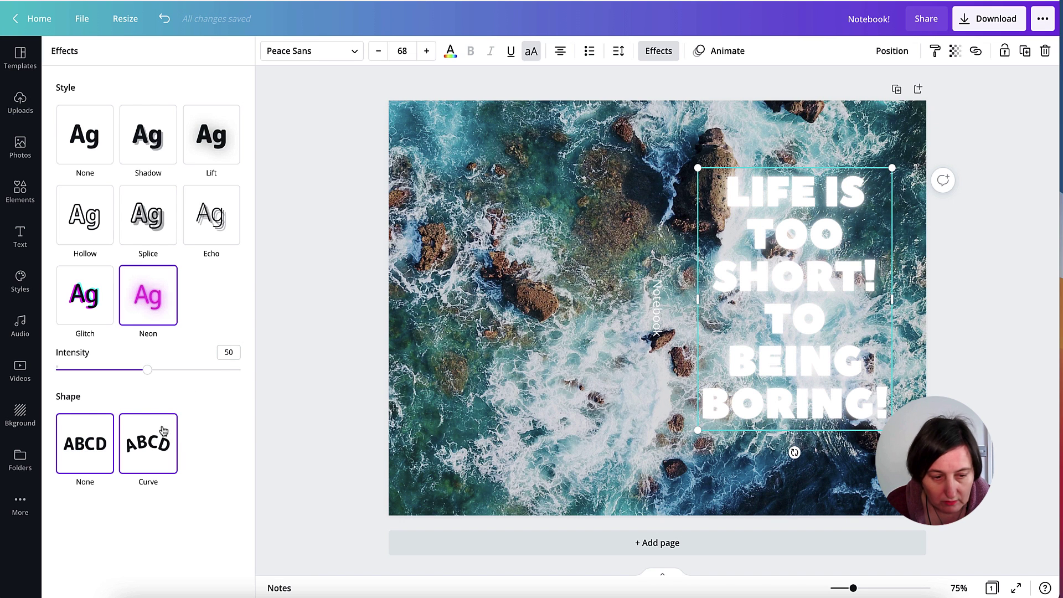
left_click(94, 302)
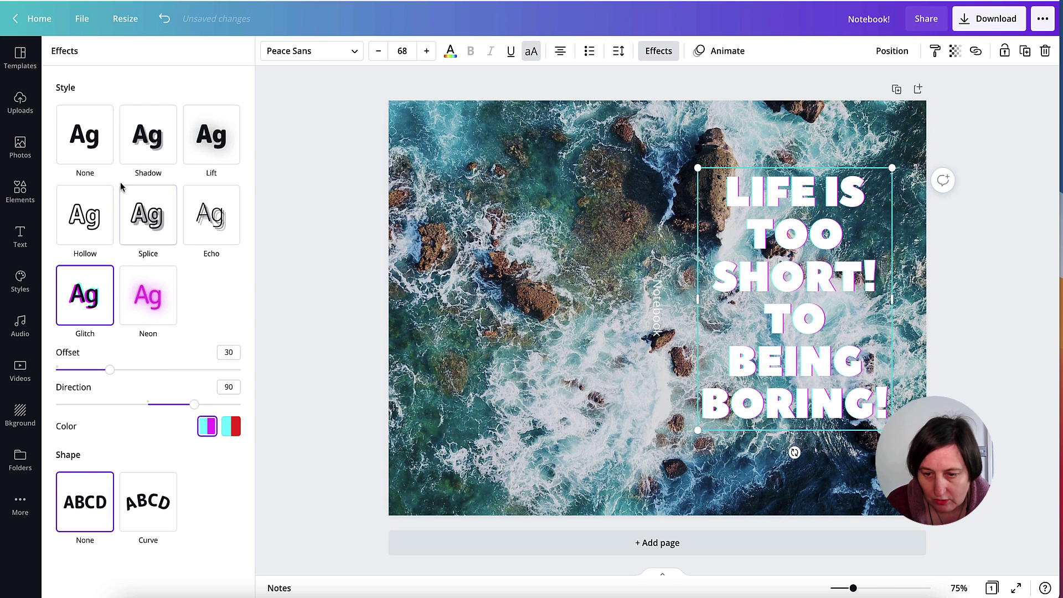
left_click(156, 151)
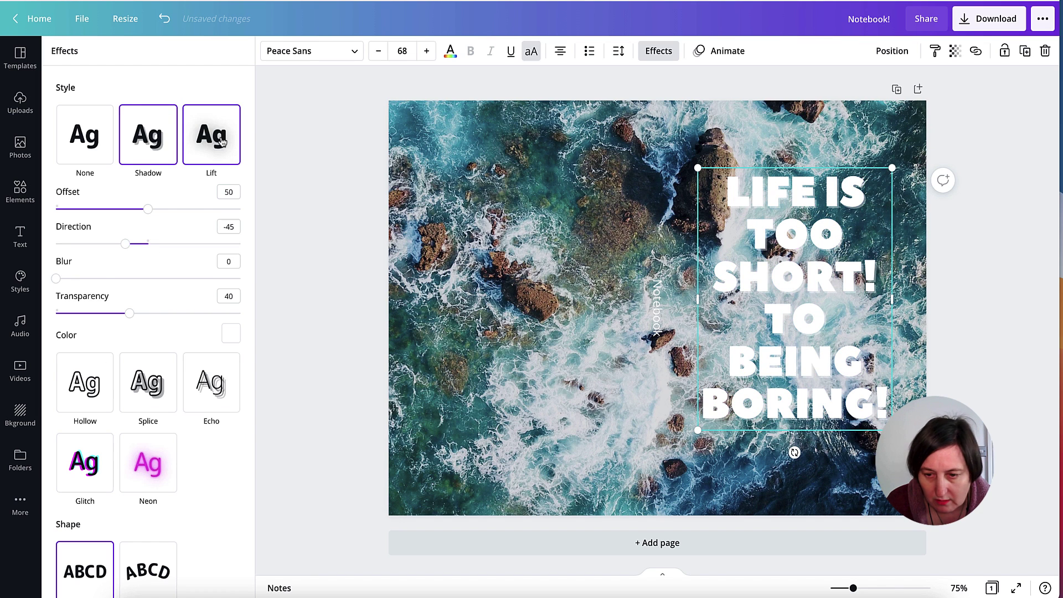
Apply the Lift effect to the front cover title and to the "Notebook" text on the spine
left_click(220, 141)
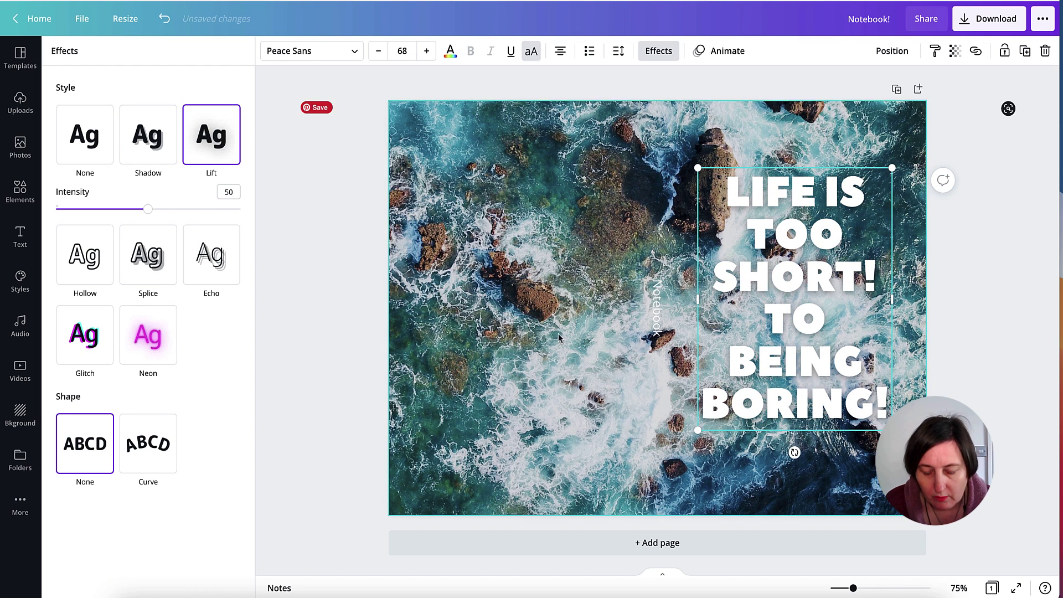
left_click(658, 290)
left_click(224, 144)
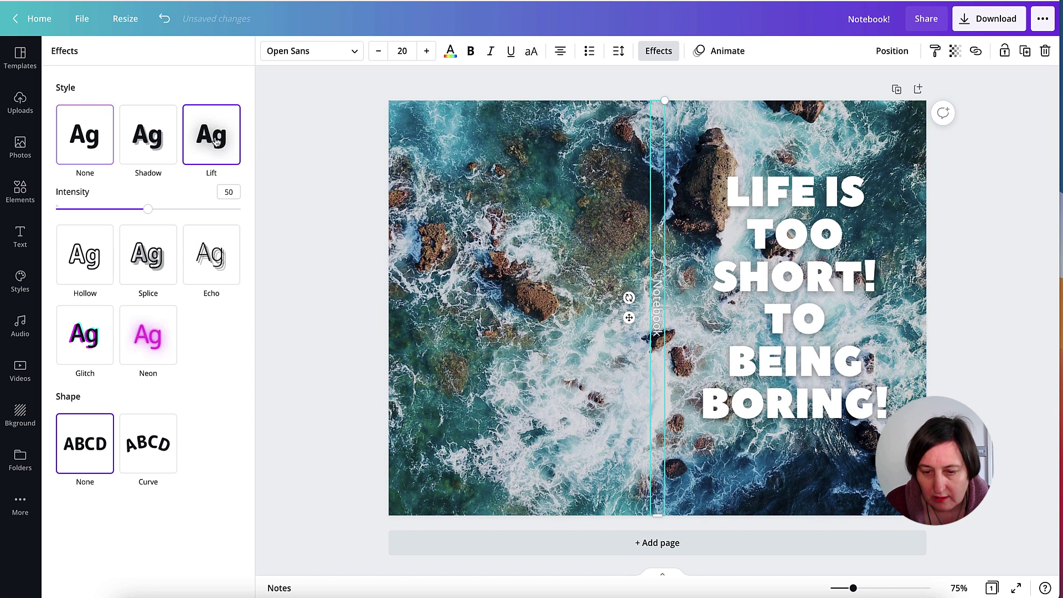
Close the text effects and download the finished notebook cover as a PDF Print file without crop marks and bleed
key("Escape")
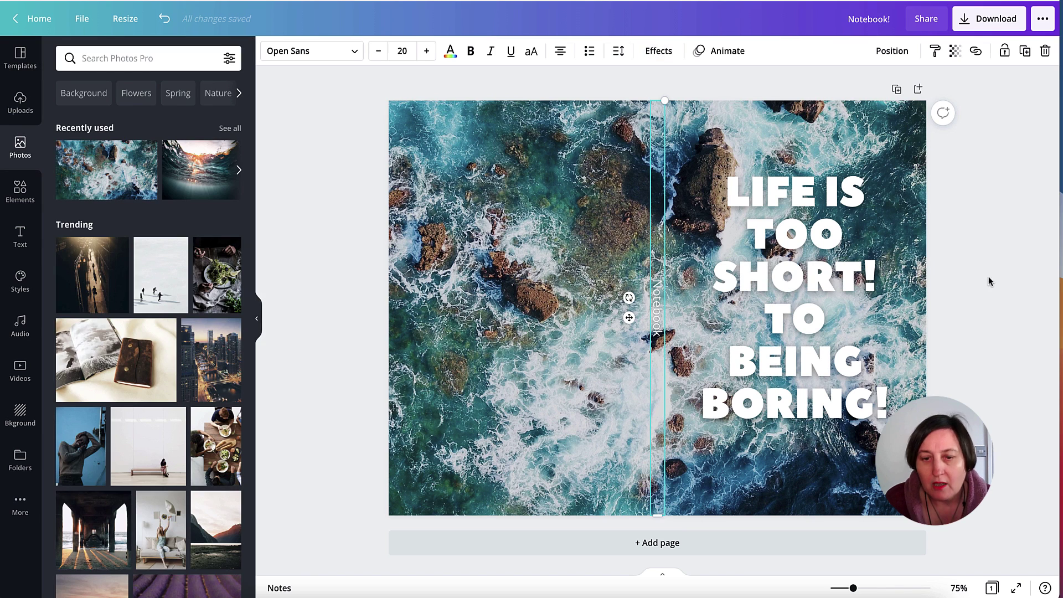
left_click(978, 25)
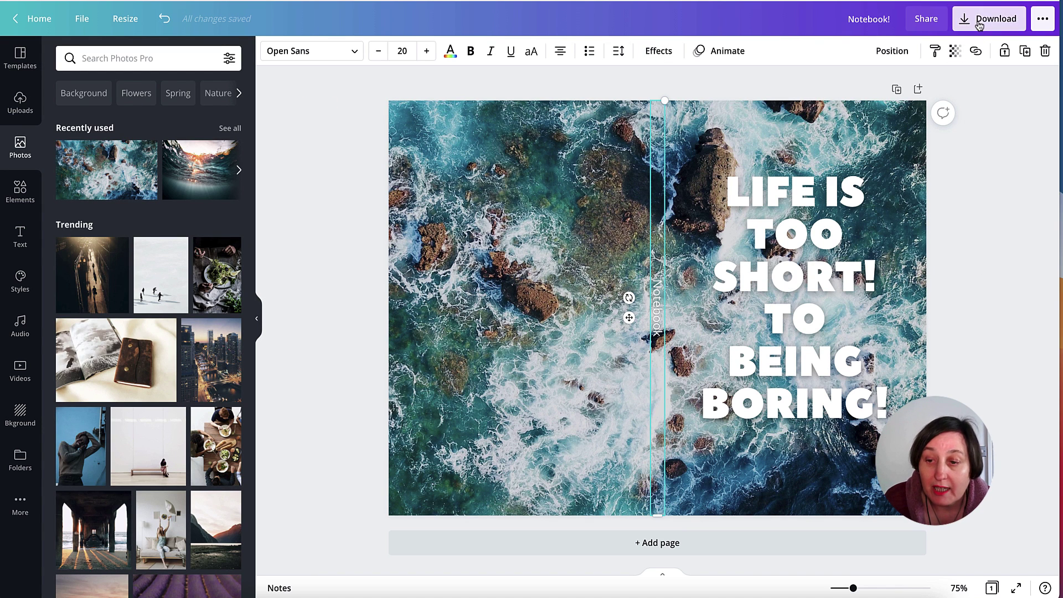
left_click(1024, 106)
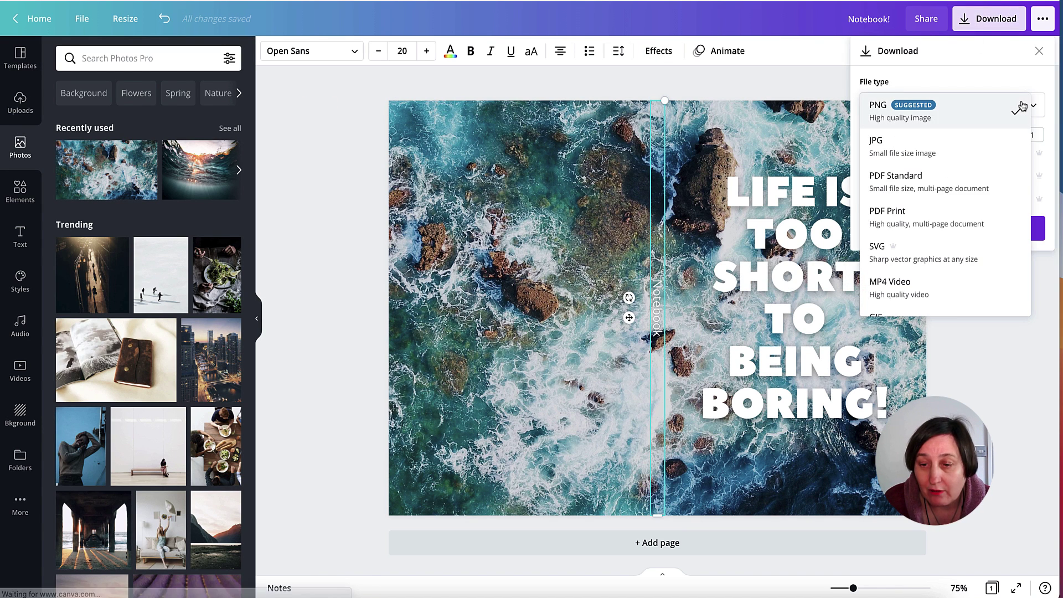
left_click(933, 212)
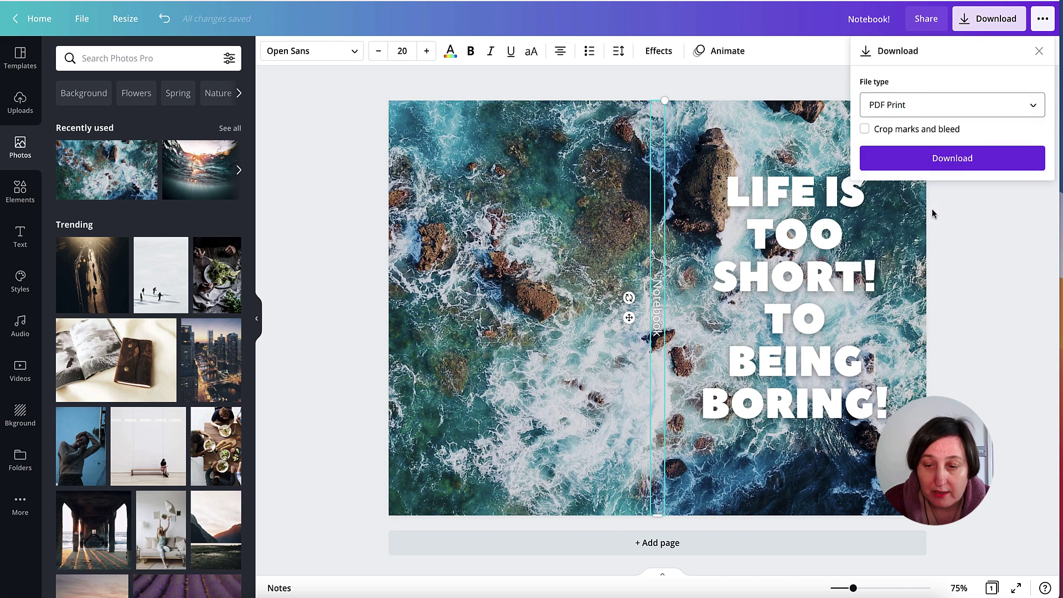
left_click(963, 159)
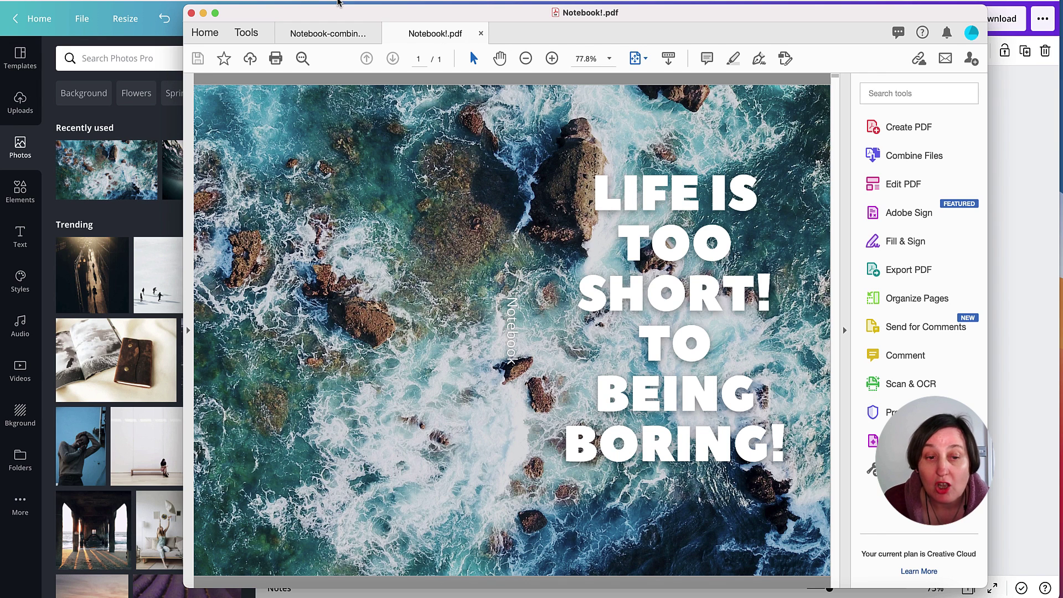
Bring up the lined interior document Notebook-combined.pdf in Adobe Acrobat to review it alongside the downloaded cover
left_click(327, 34)
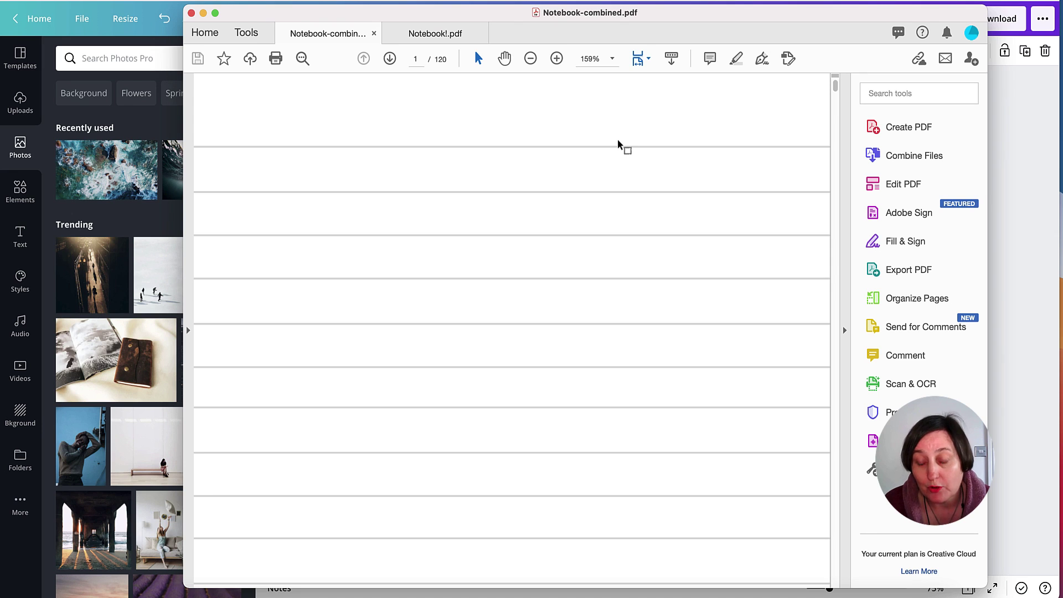